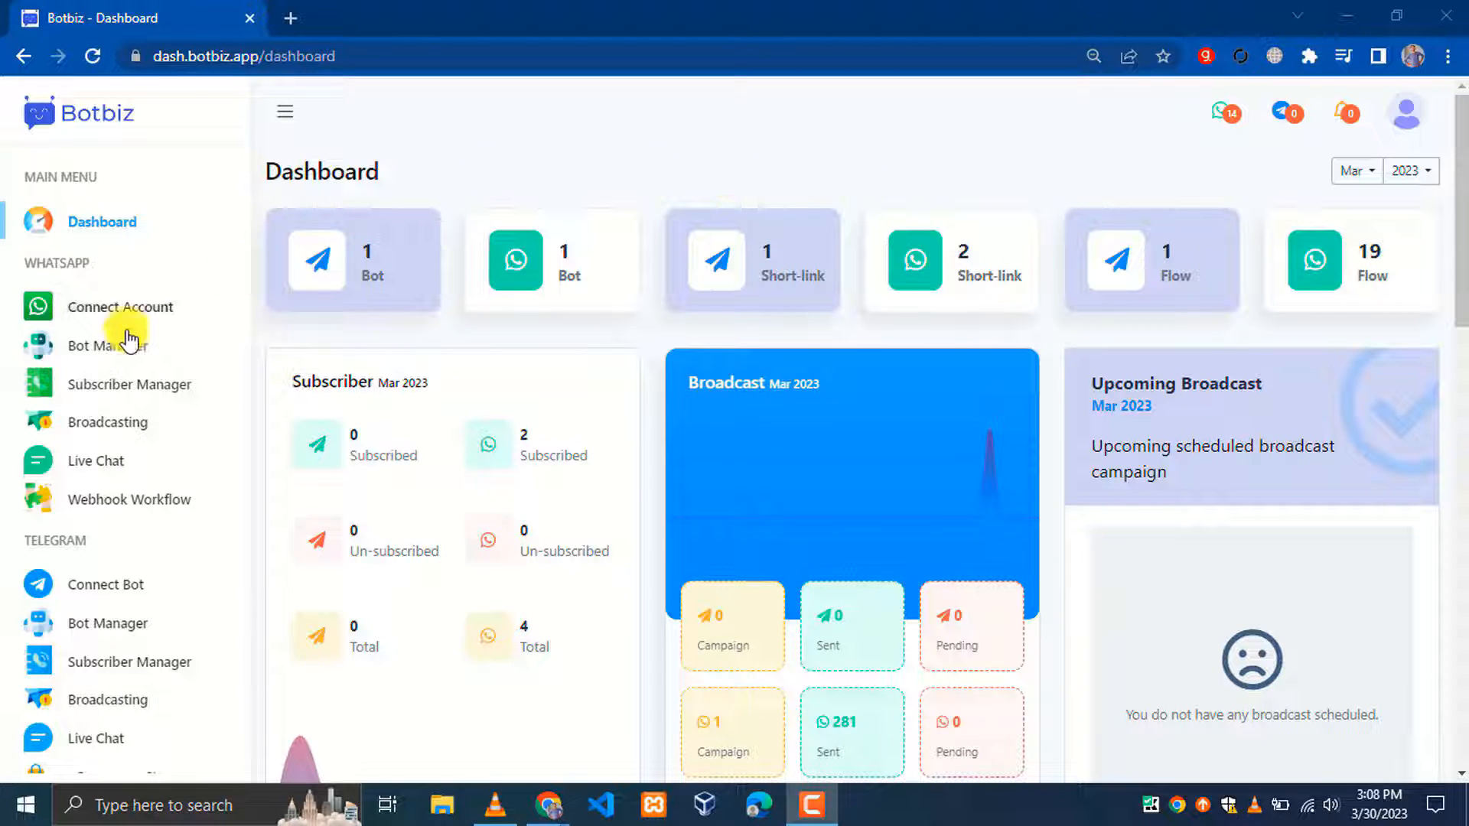
Open the Flexi Media WhatsApp bot's Bot Reply list and create a new reply flow
{"action": "left_click", "coordinate": [105, 352]}
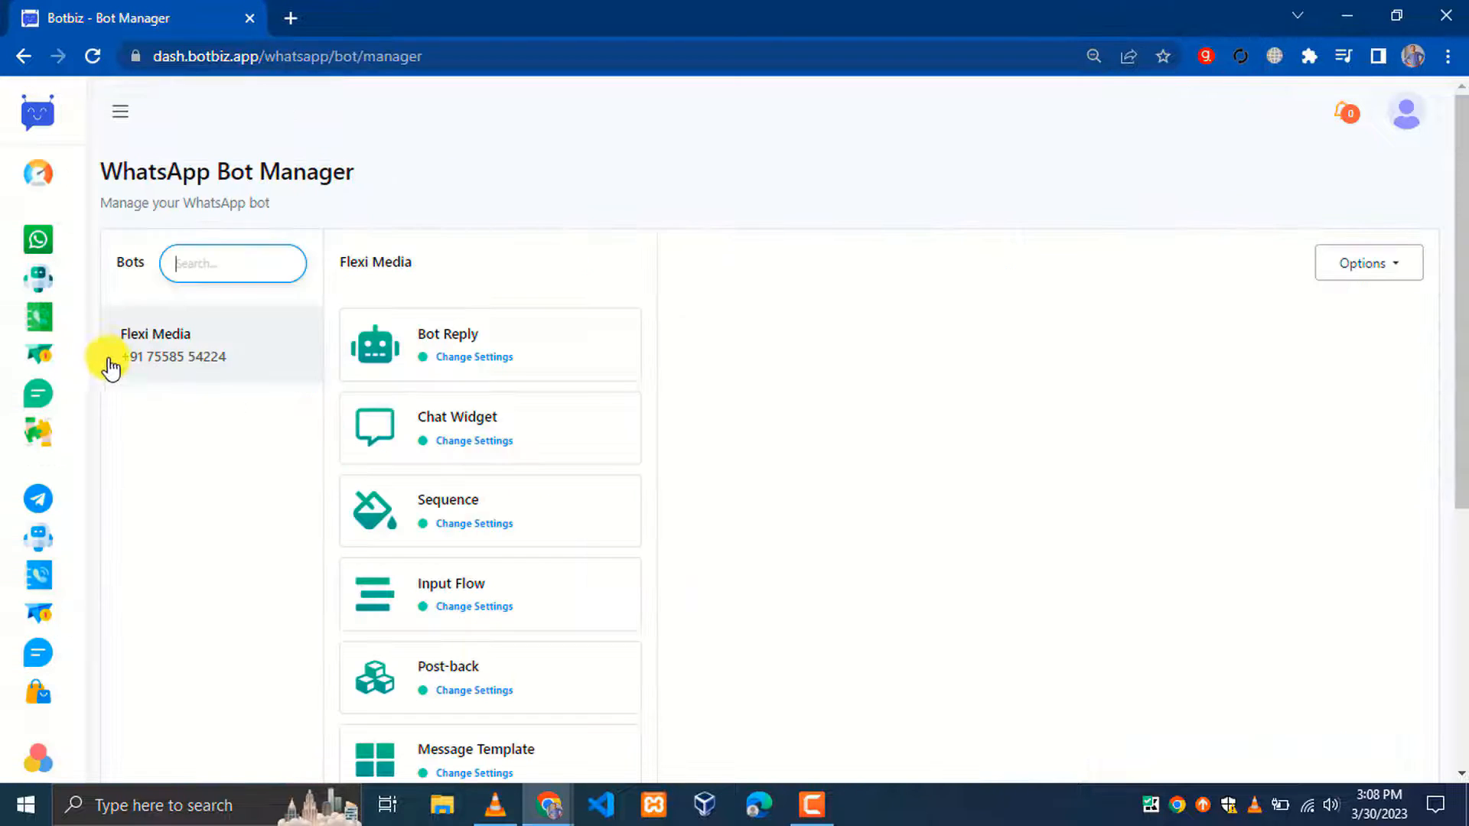
{"action": "left_click", "coordinate": [180, 355]}
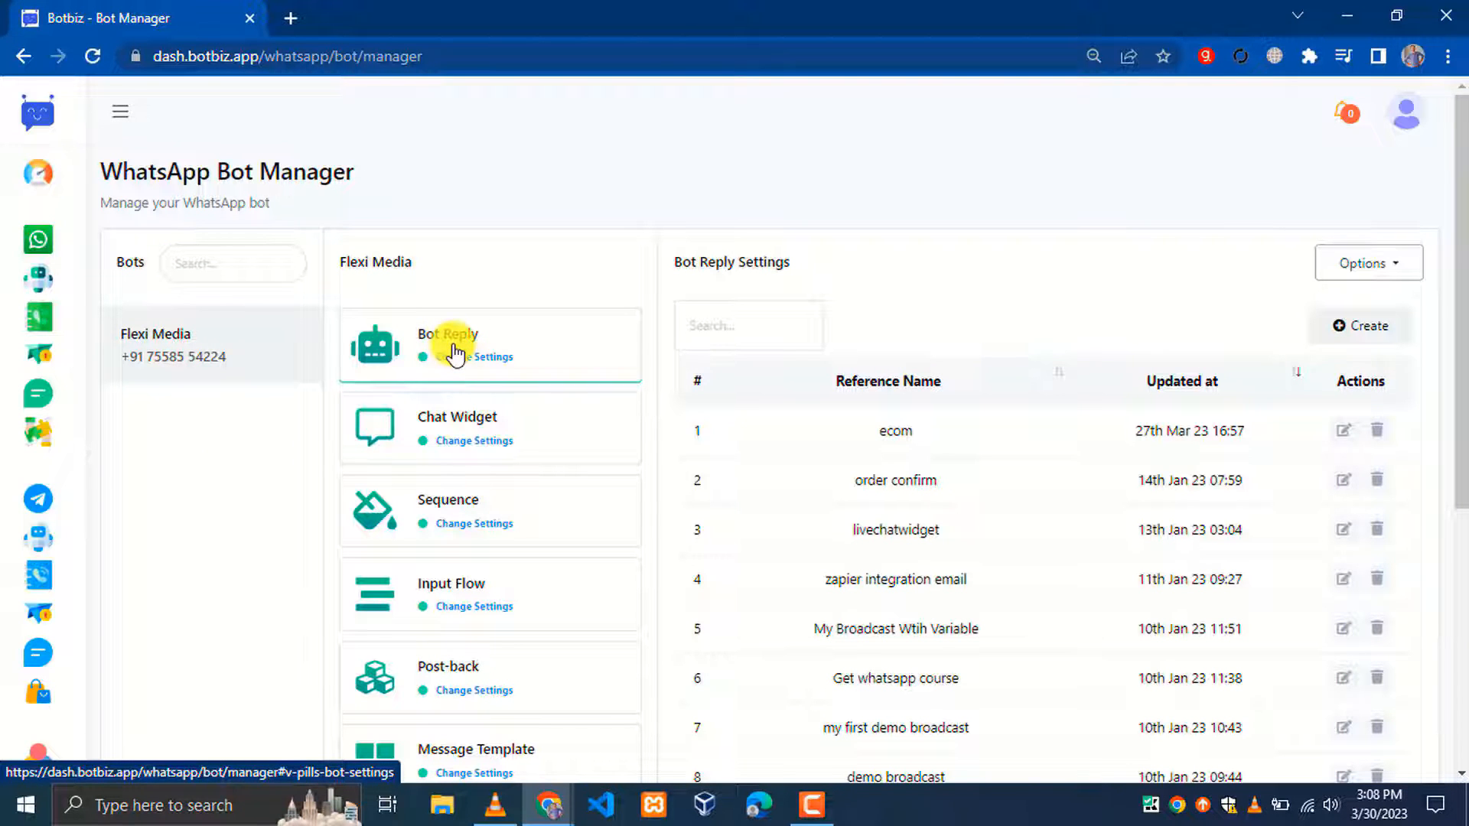
{"action": "left_click", "coordinate": [1358, 336]}
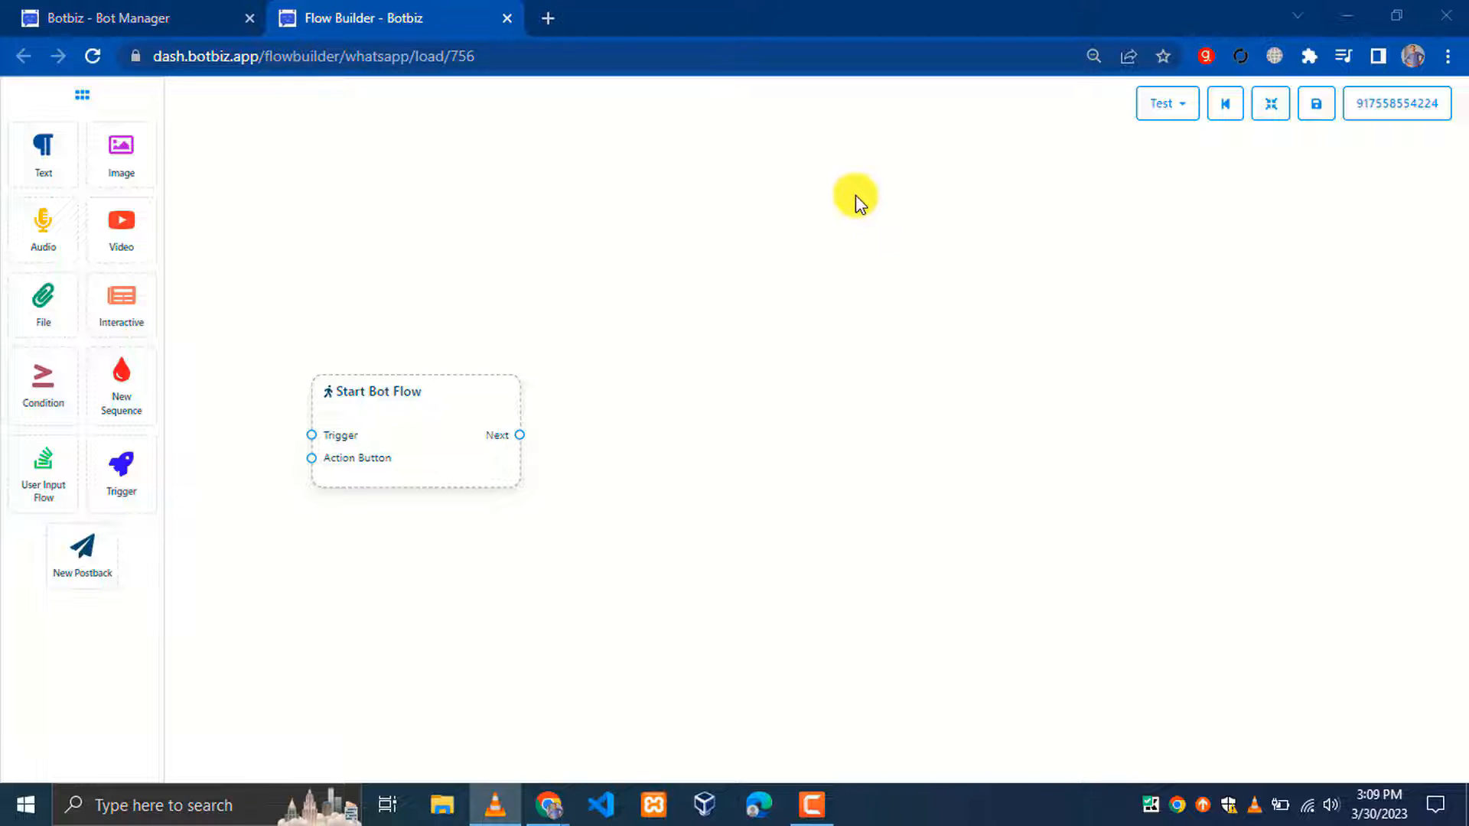
Set the Start Bot Flow node's title to 'Basic Bot Name' and confirm
{"action": "left_click", "coordinate": [344, 392]}
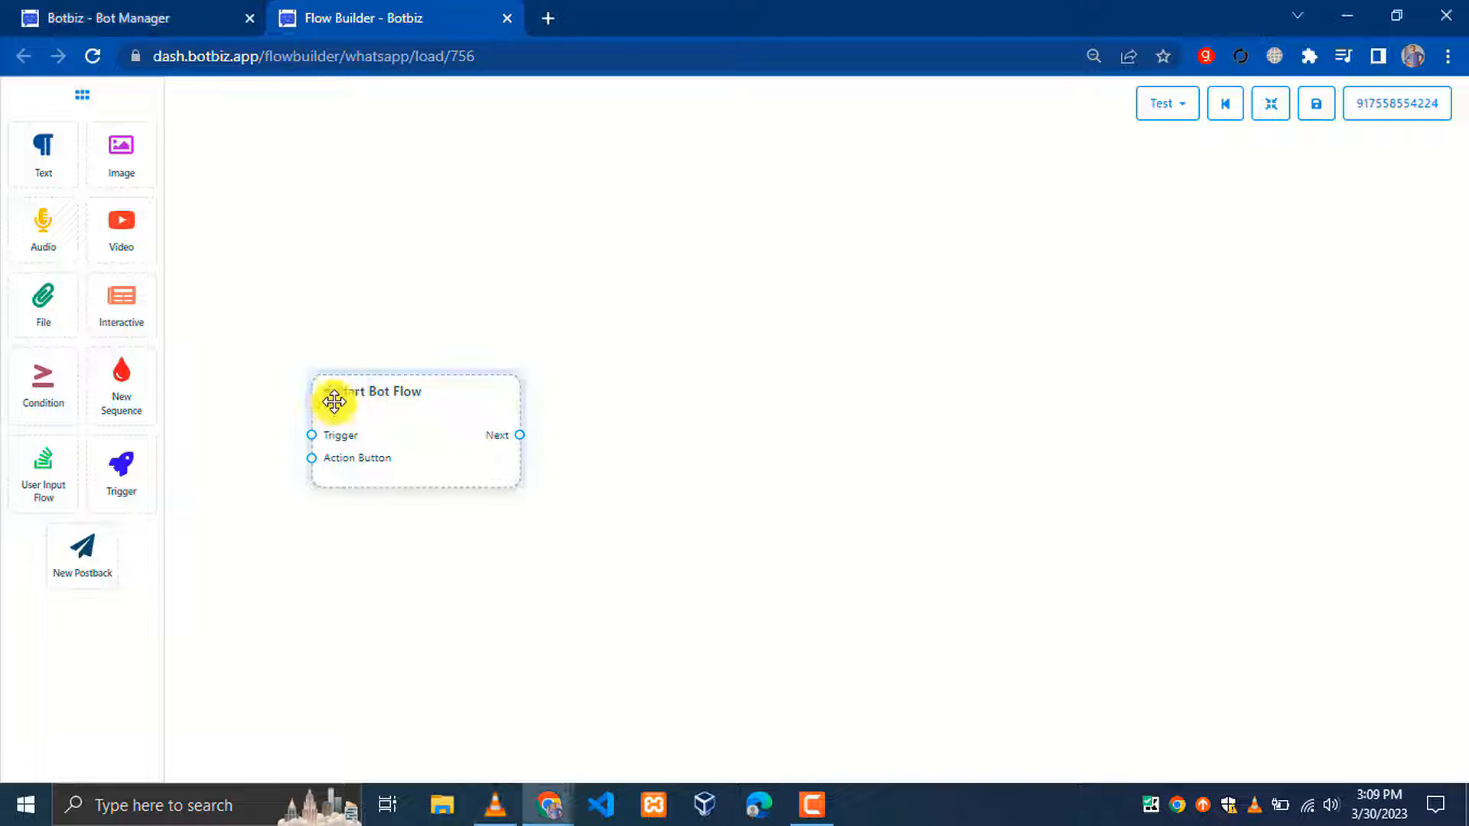
{"action": "double_click", "coordinate": [352, 393]}
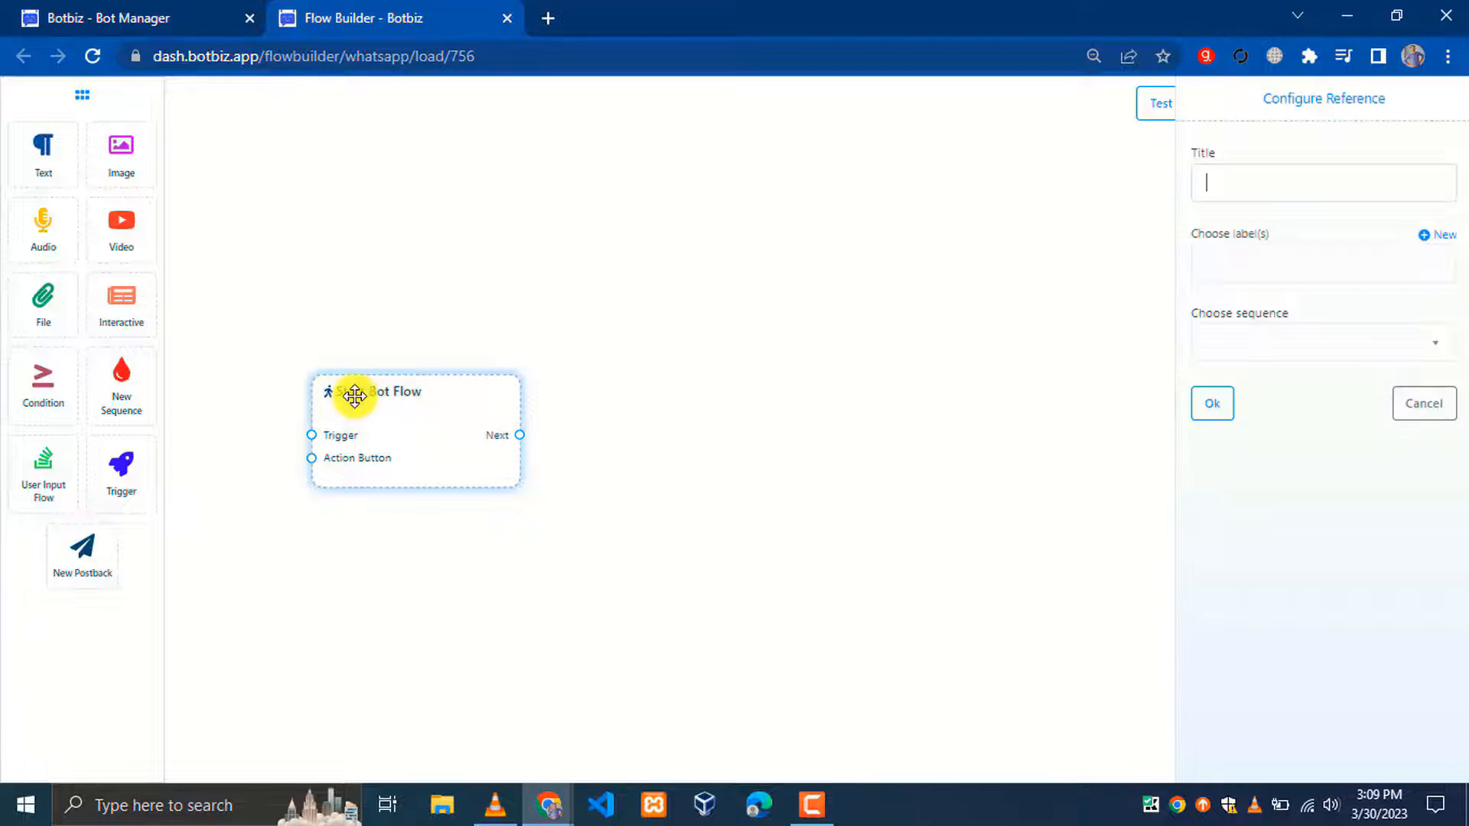
{"action": "left_click", "coordinate": [1286, 184]}
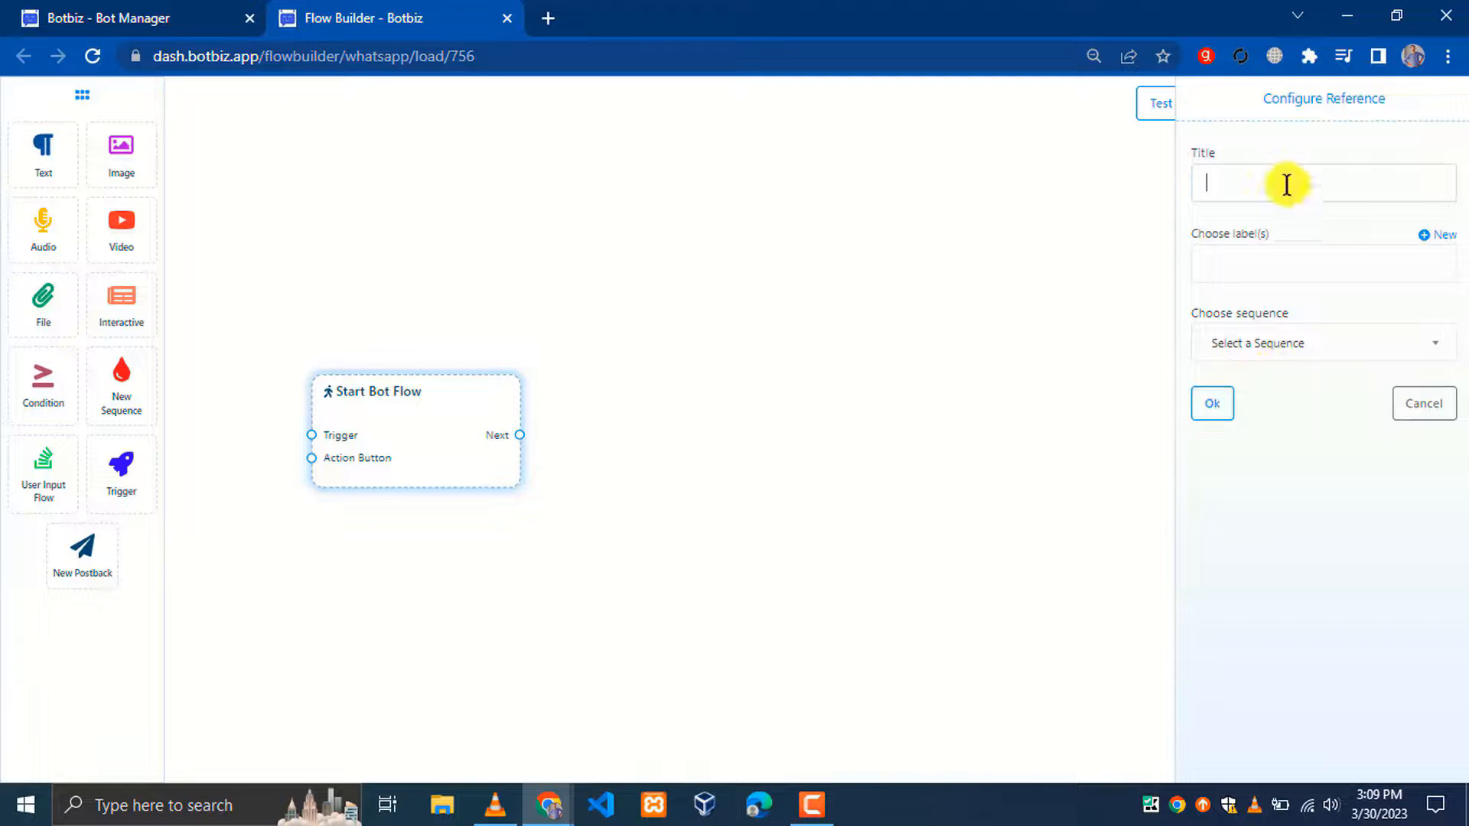
{"action": "type", "text": "Basic Bot Name"}
{"action": "left_click_drag", "start_coordinate": [1193, 234], "coordinate": [1274, 232]}
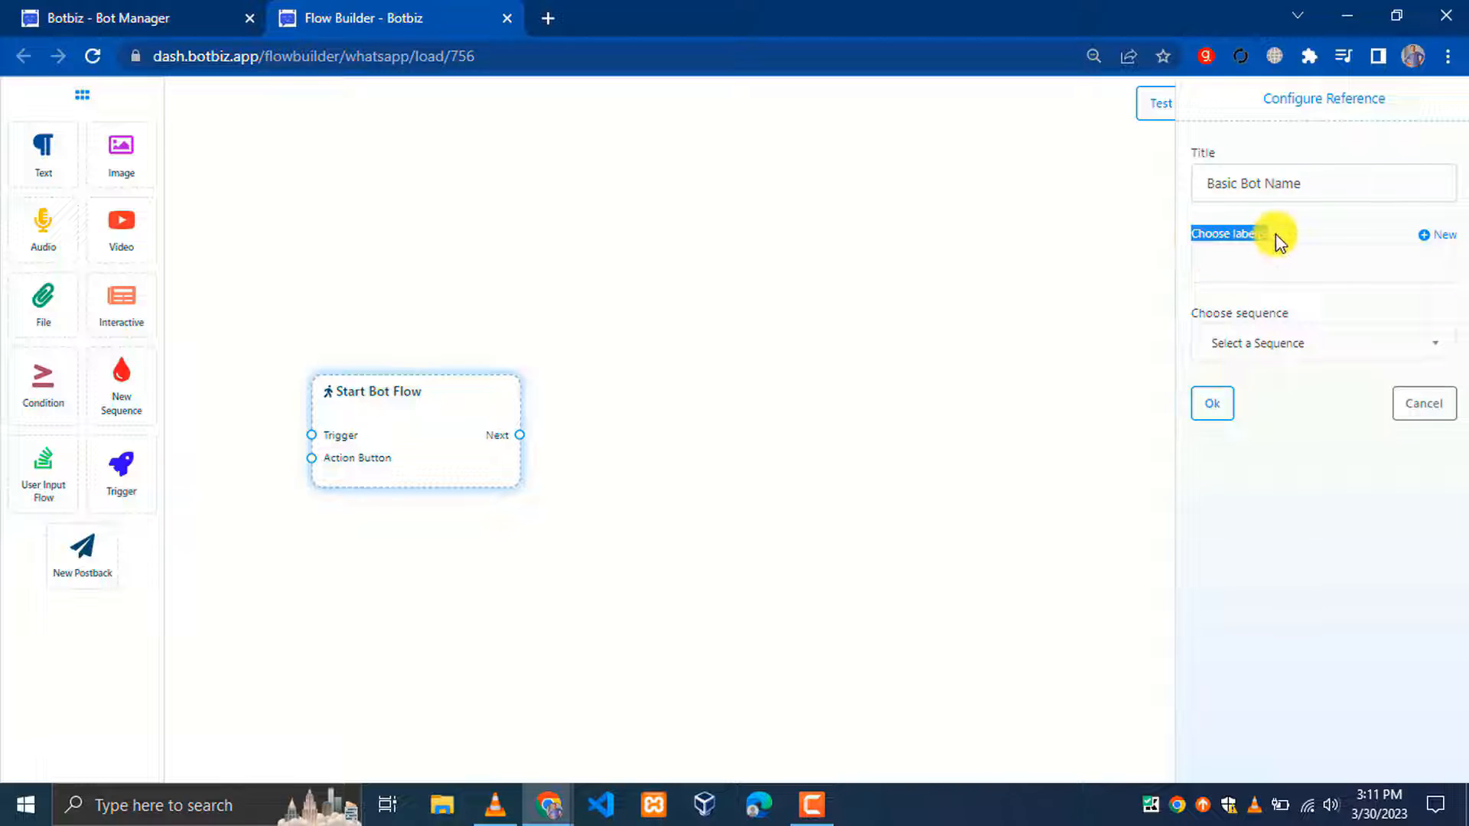
{"action": "left_click_drag", "start_coordinate": [1194, 315], "coordinate": [1260, 318]}
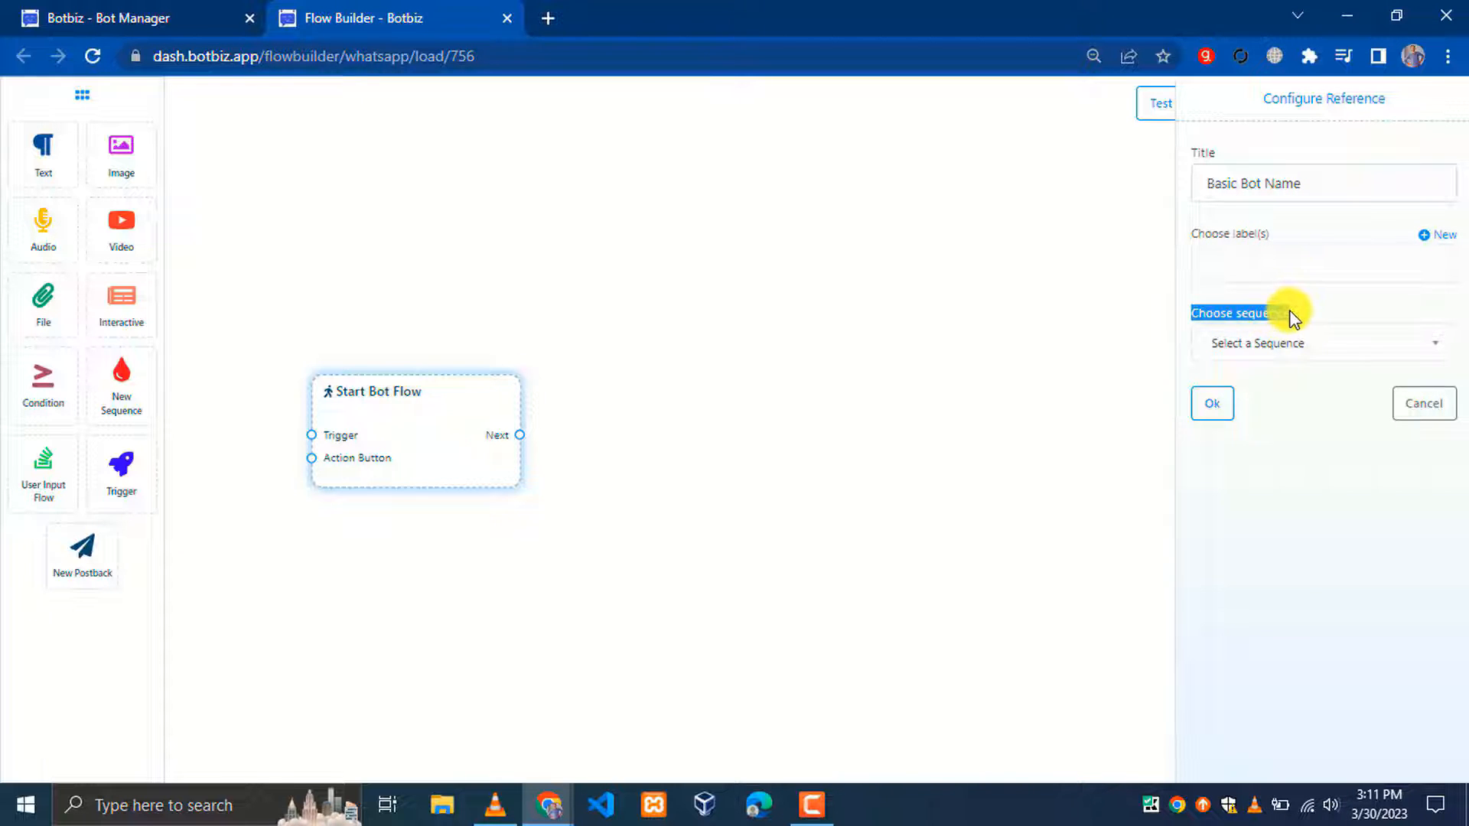
{"action": "left_click", "coordinate": [1211, 404]}
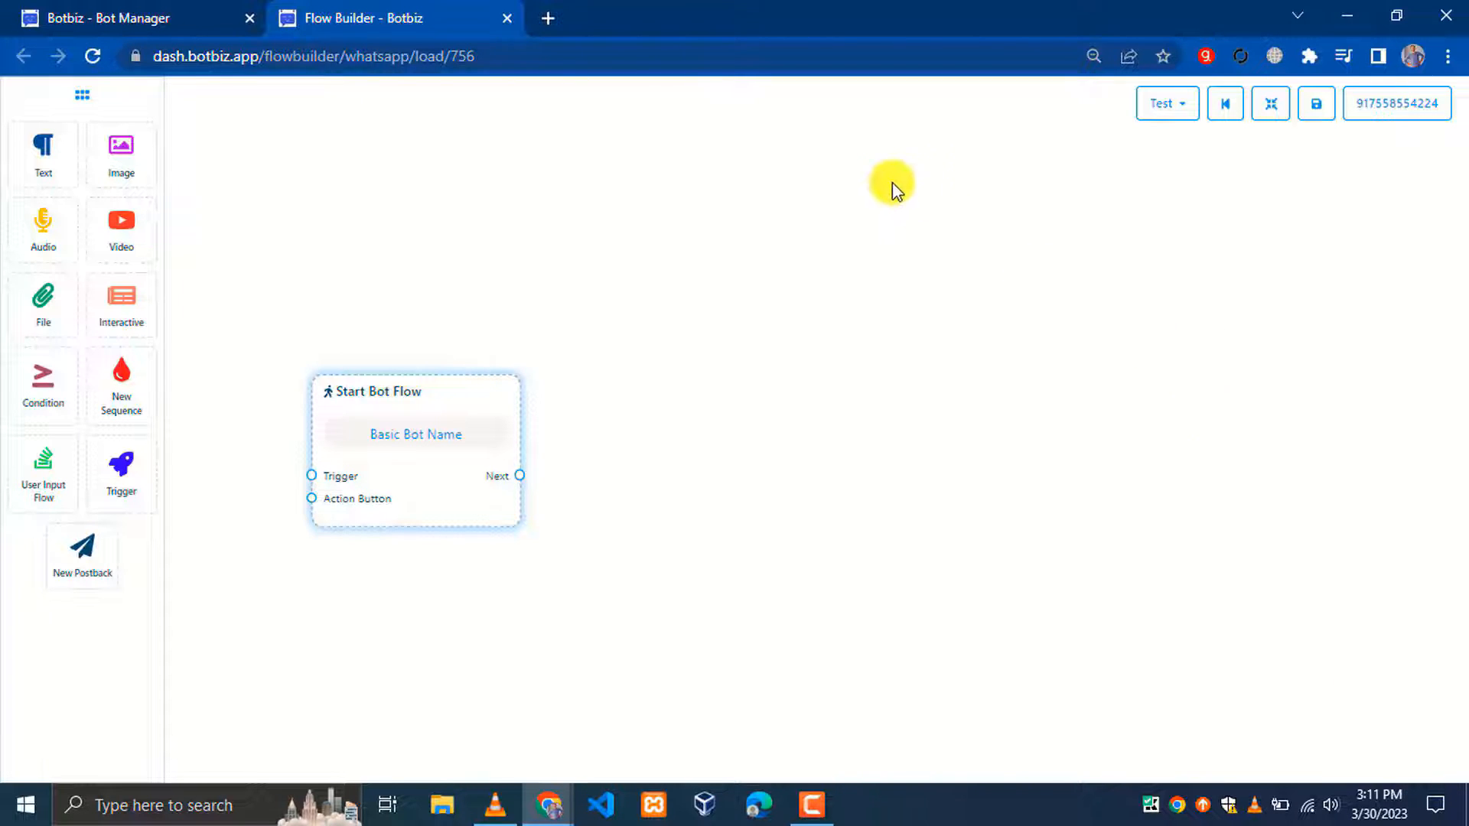
{"action": "key", "text": "alt+Tab"}
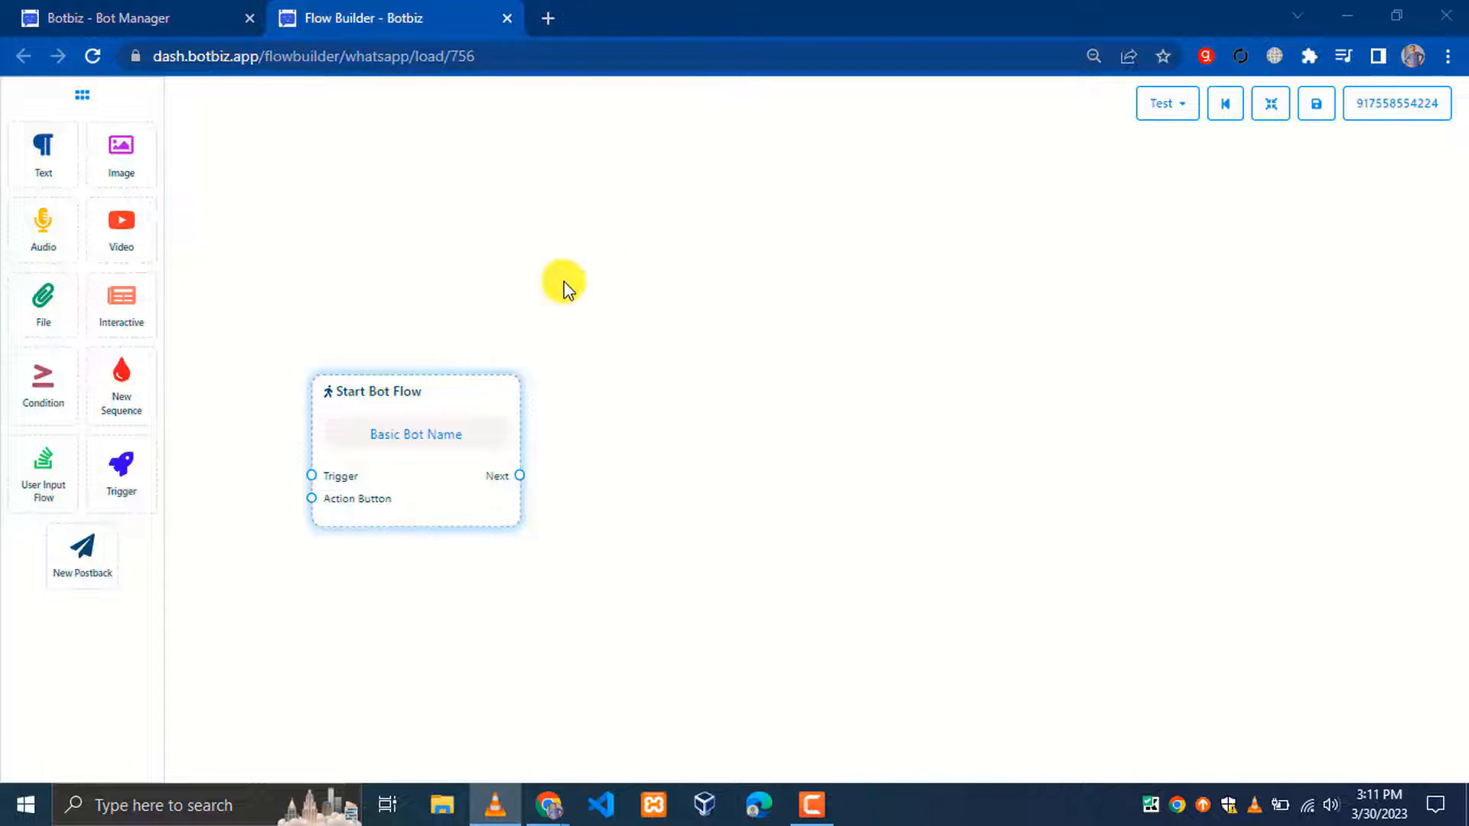
Place a trigger node left of the start node with keywords Hello, Hi, Start and exact keyword match
{"action": "left_click_drag", "start_coordinate": [420, 389], "coordinate": [735, 350]}
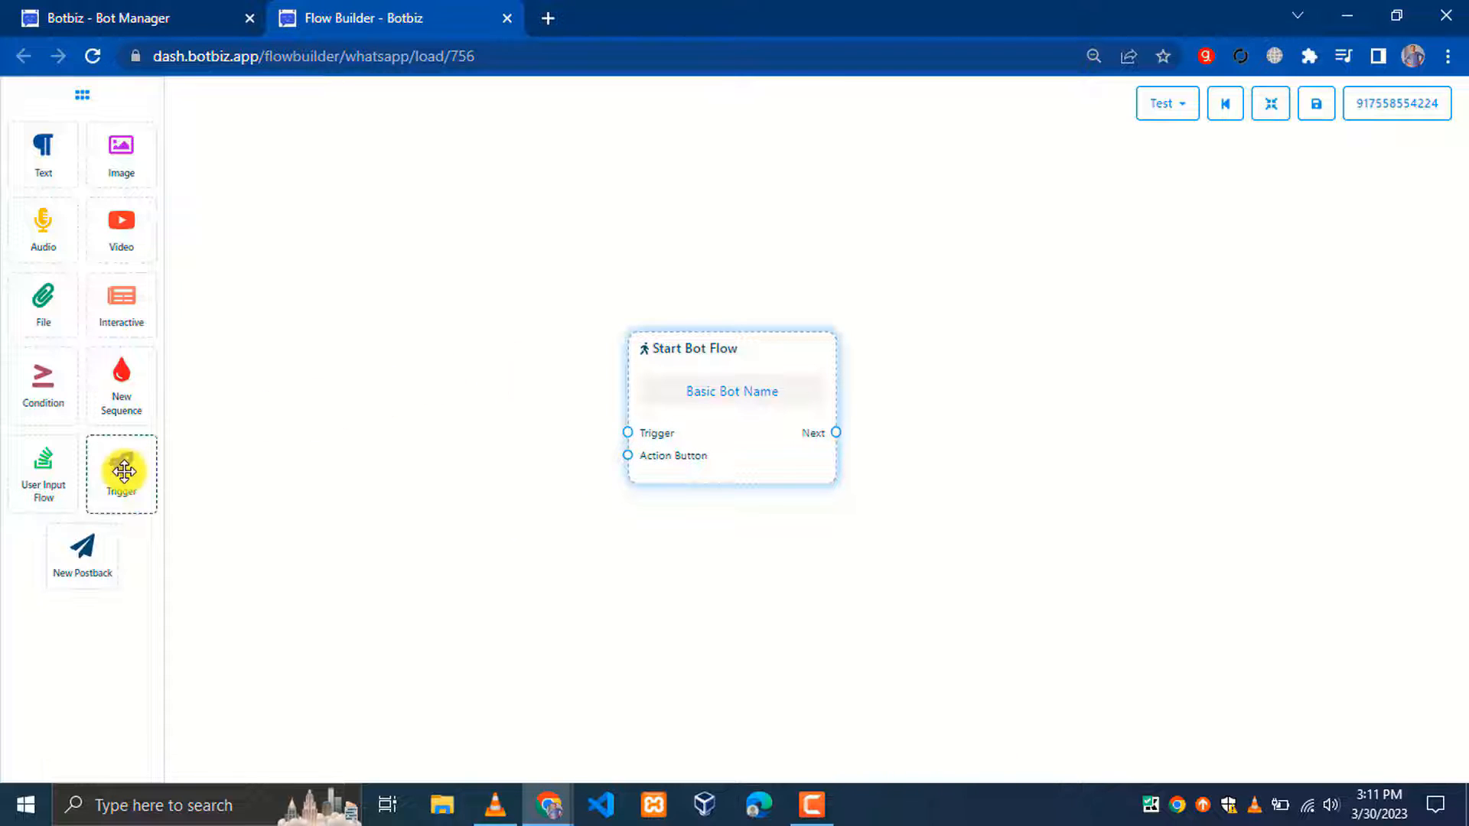
{"action": "left_click_drag", "start_coordinate": [147, 471], "coordinate": [361, 481]}
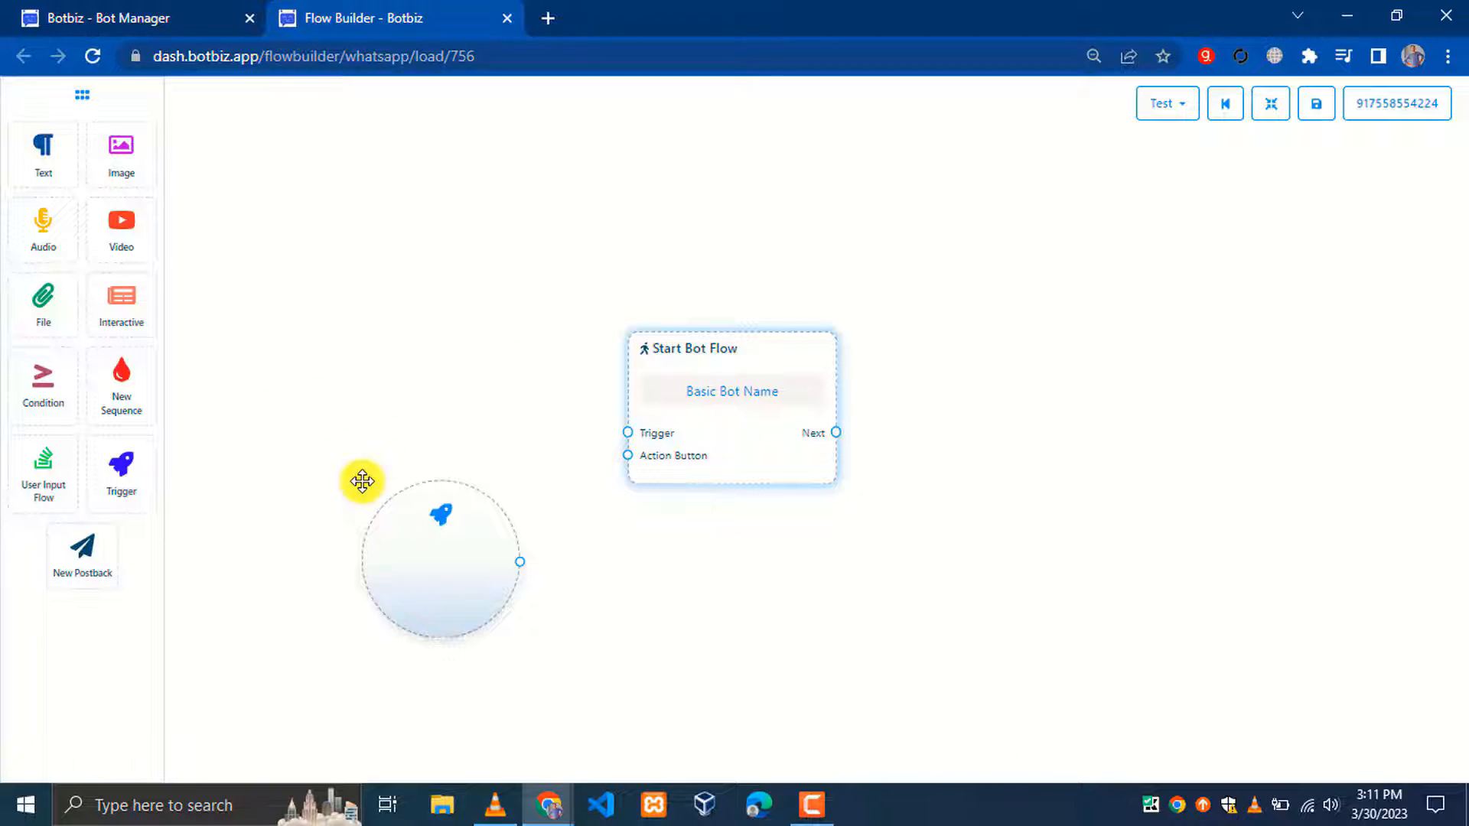
{"action": "left_click_drag", "start_coordinate": [429, 566], "coordinate": [345, 499]}
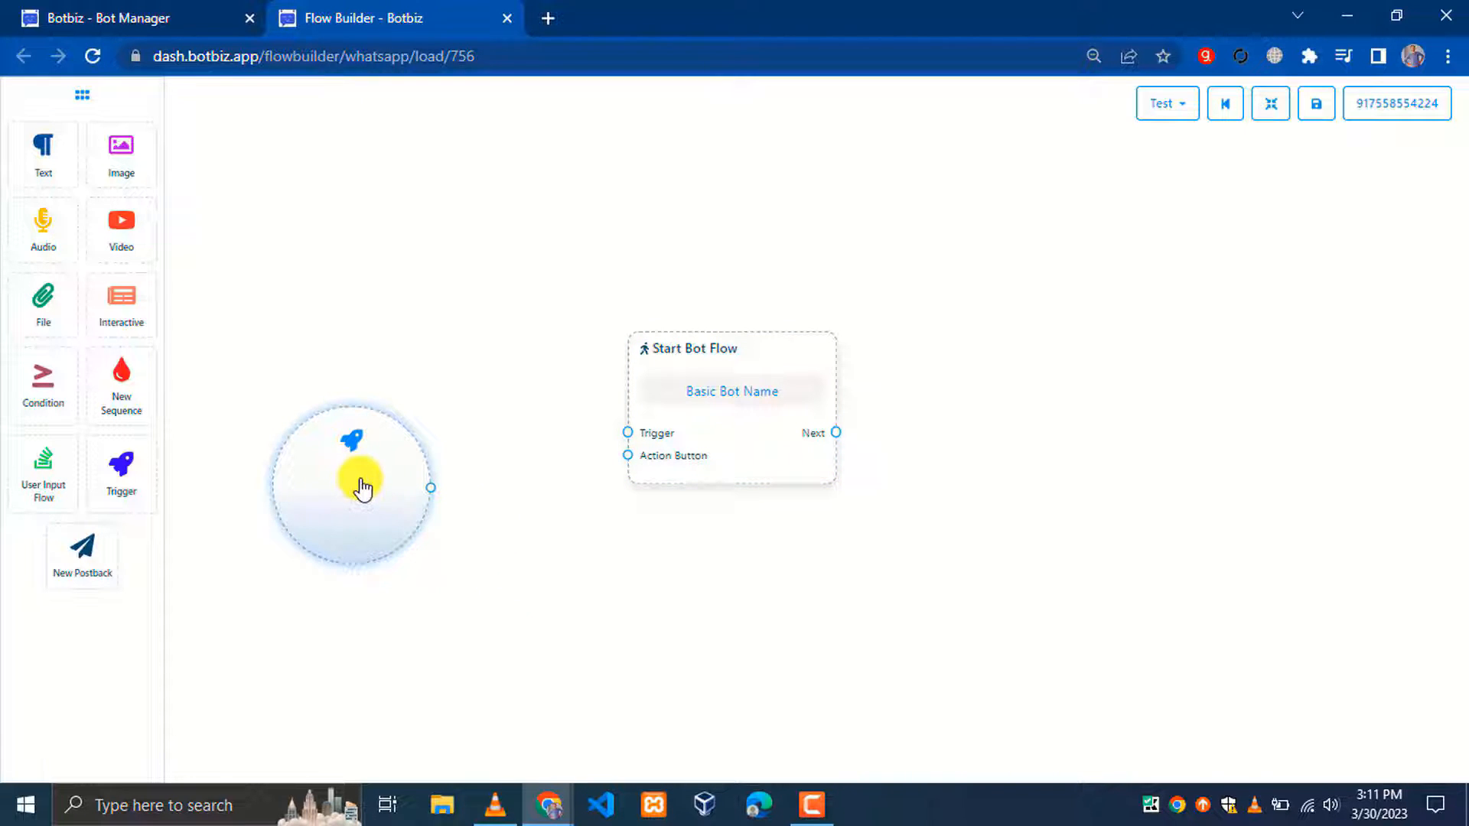
{"action": "double_click", "coordinate": [362, 488]}
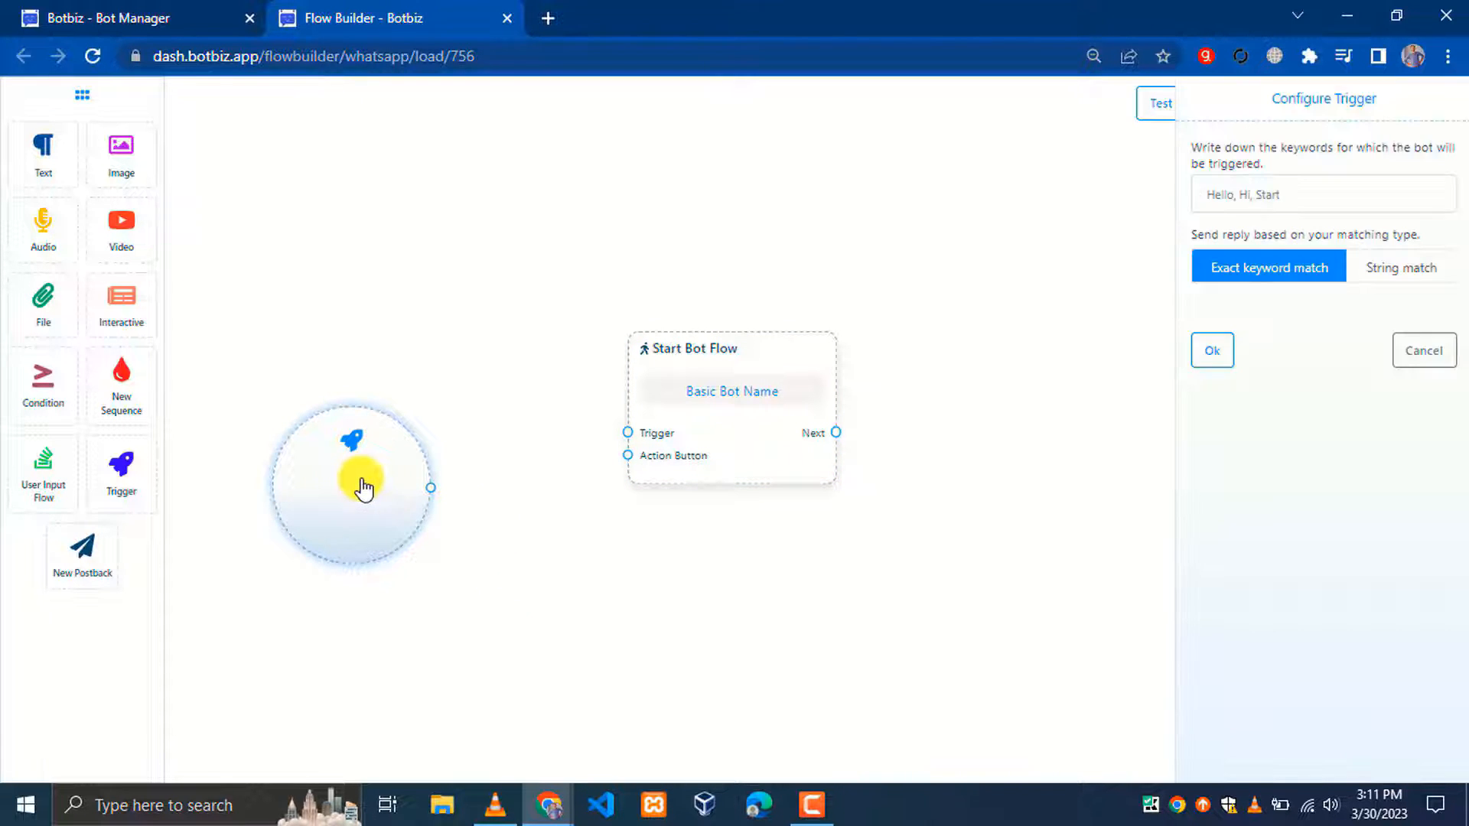
{"action": "left_click", "coordinate": [1254, 194]}
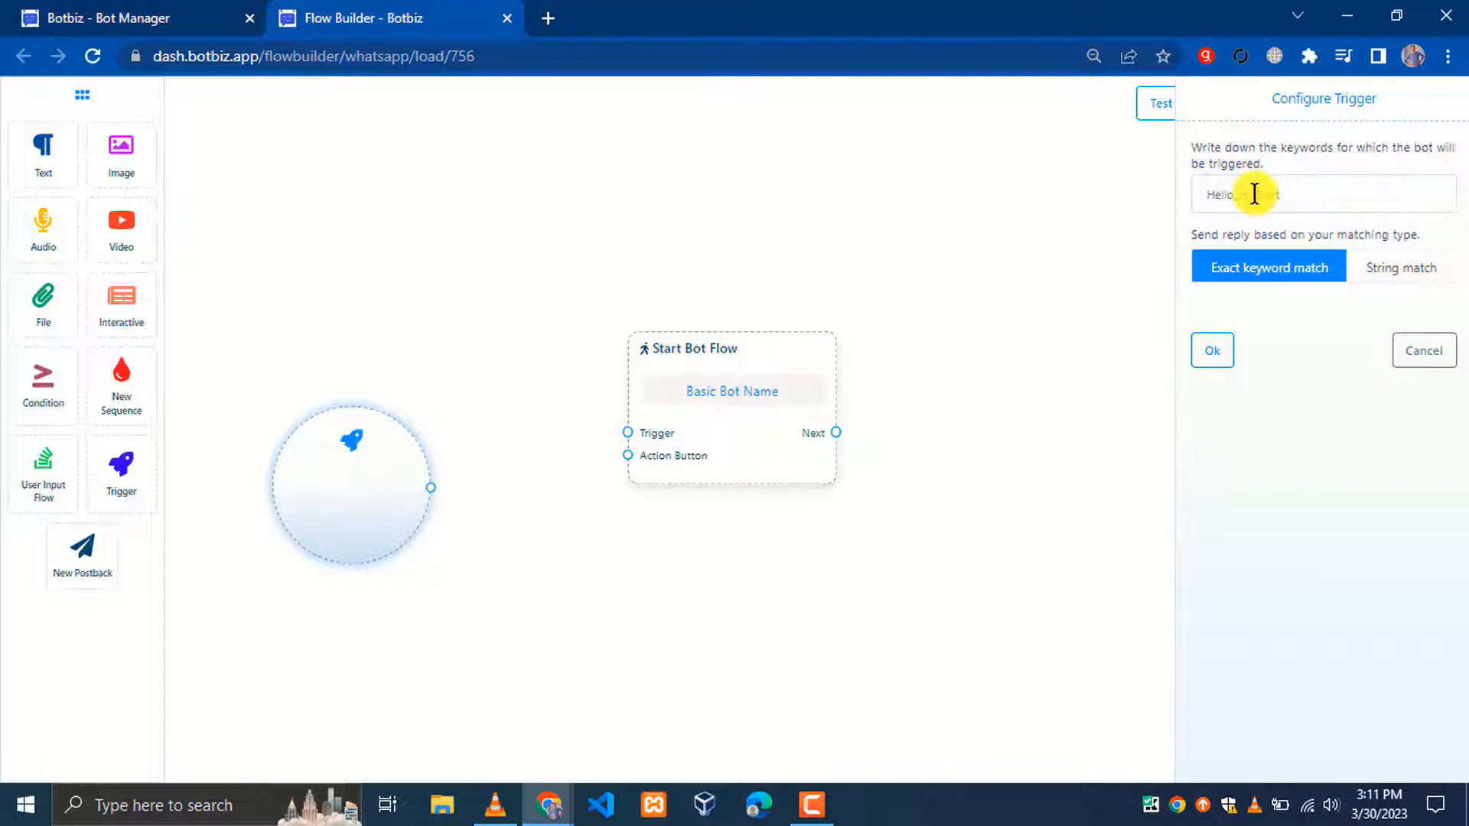
{"action": "left_click_drag", "start_coordinate": [1268, 95], "coordinate": [1412, 98]}
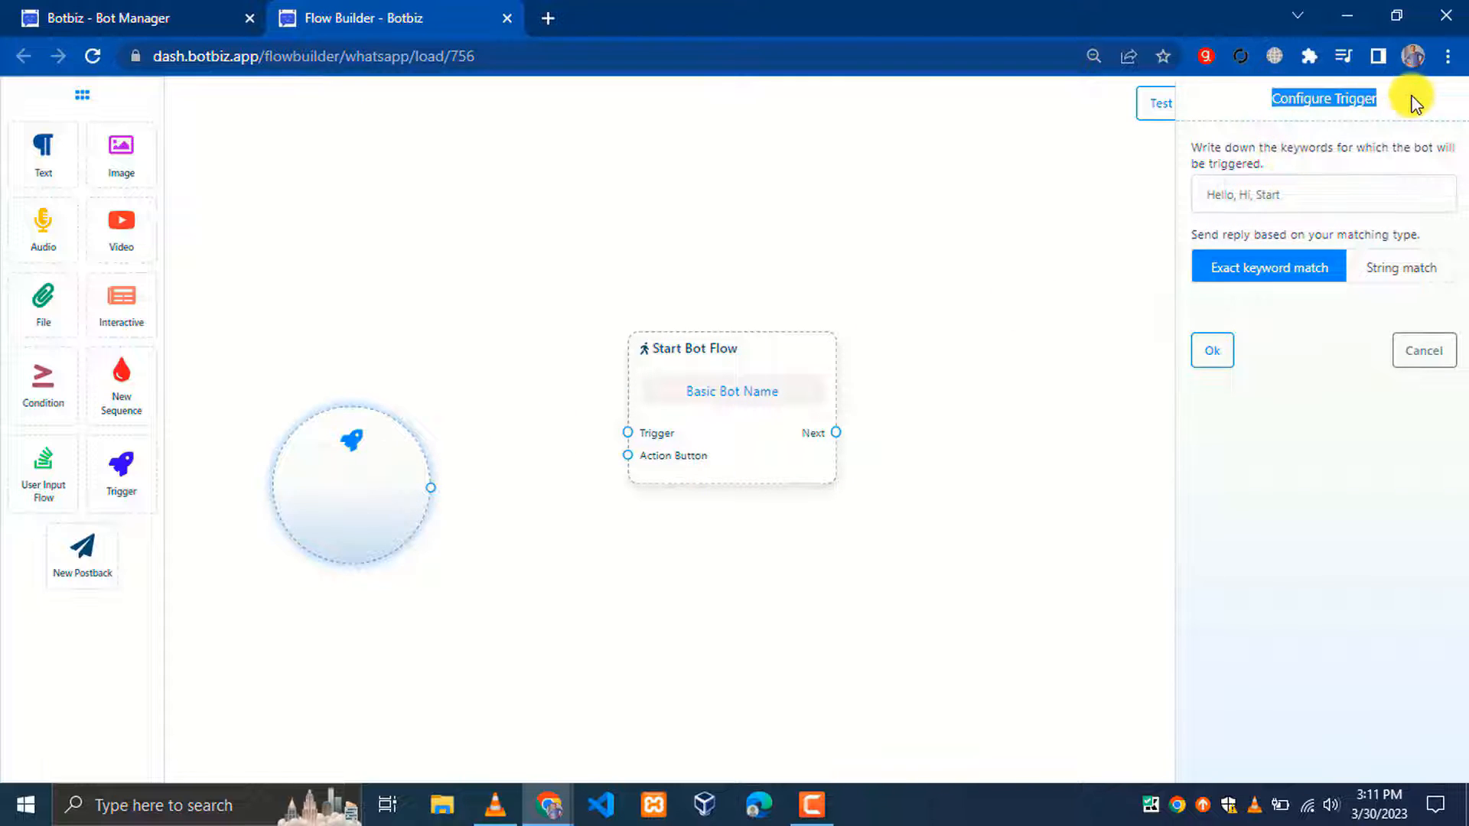
{"action": "left_click", "coordinate": [1357, 129]}
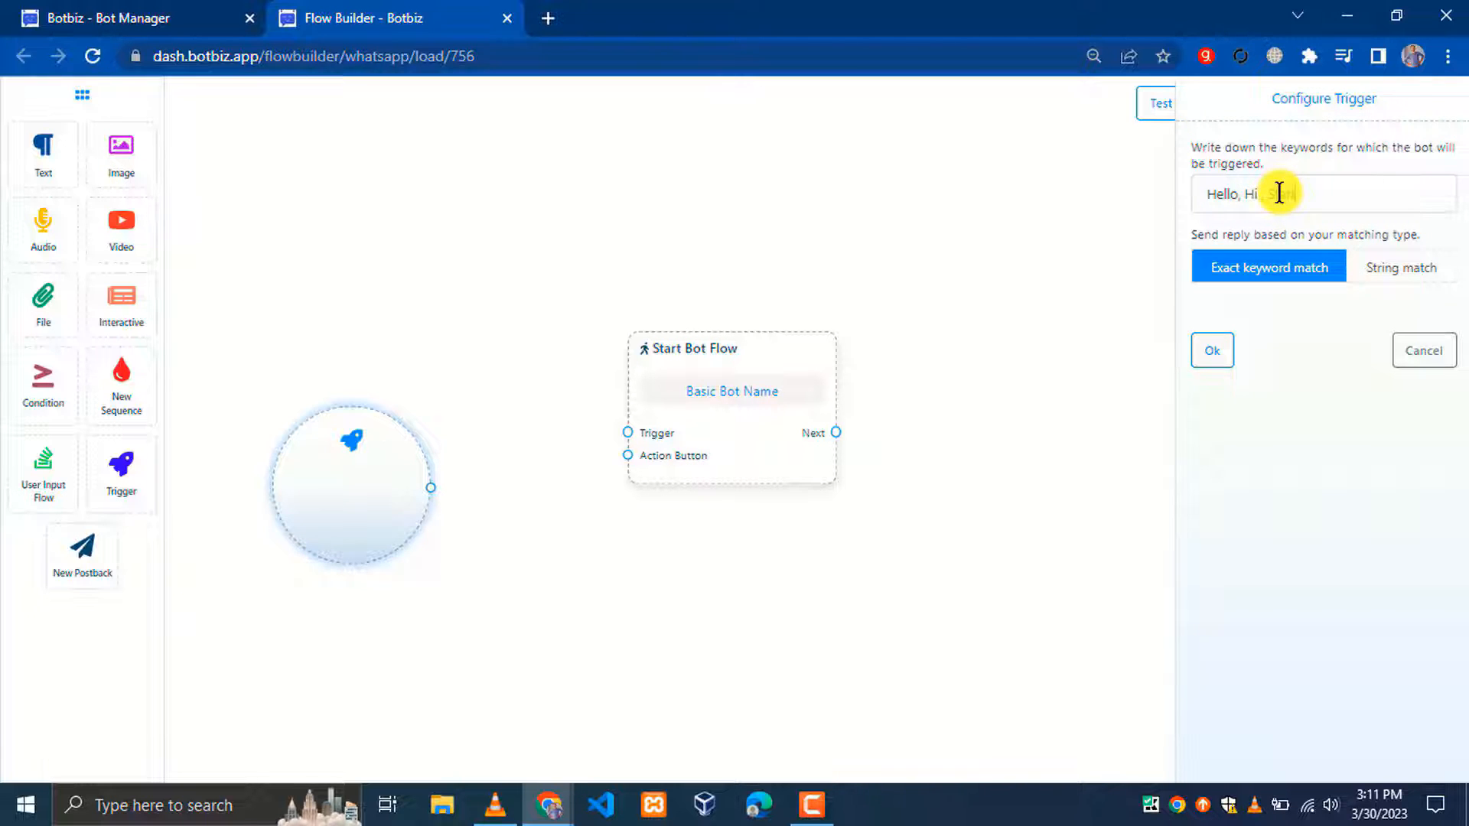
{"action": "left_click", "coordinate": [1213, 352]}
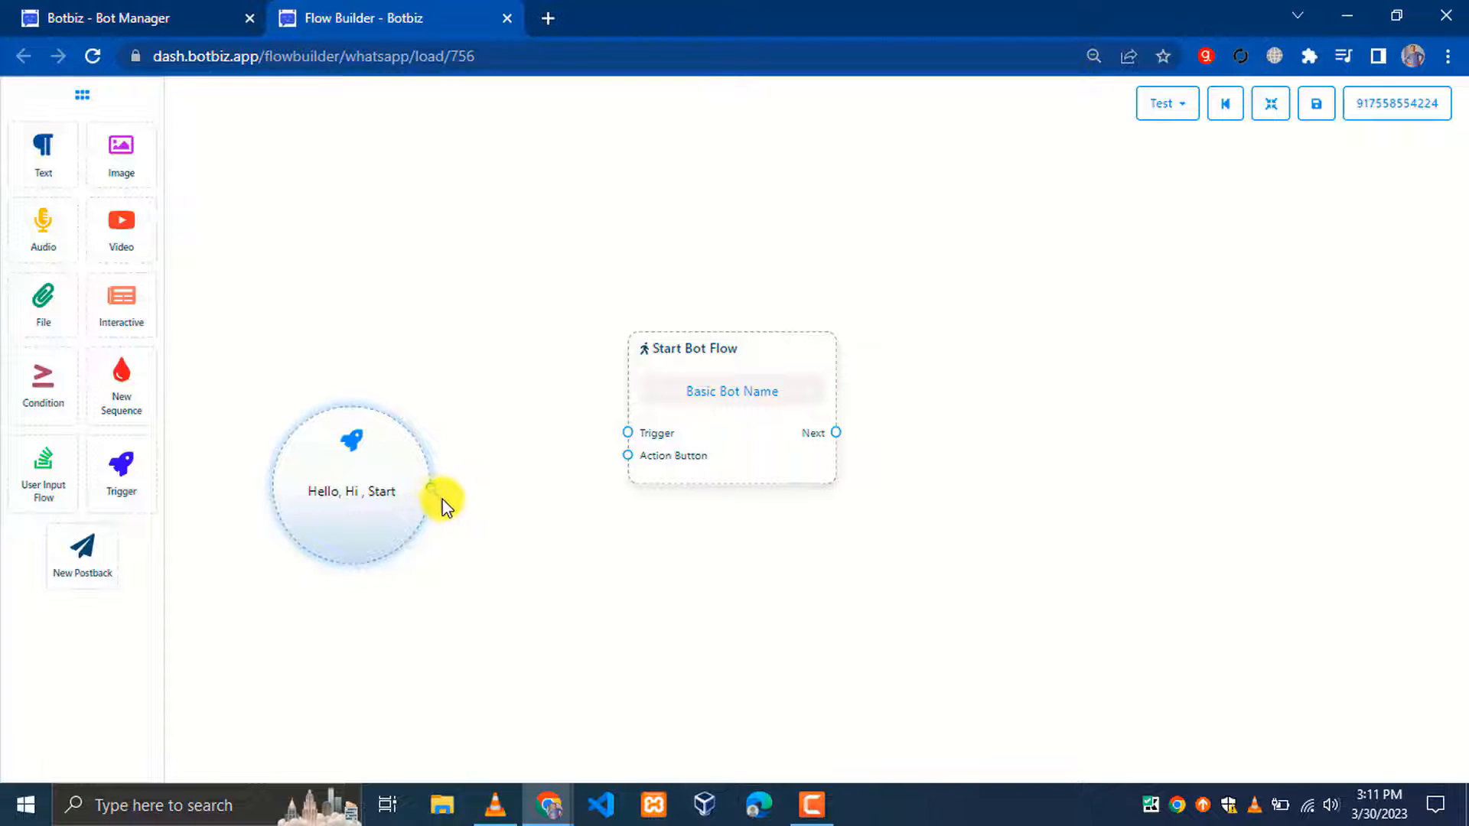
{"action": "left_click_drag", "start_coordinate": [433, 491], "coordinate": [616, 438]}
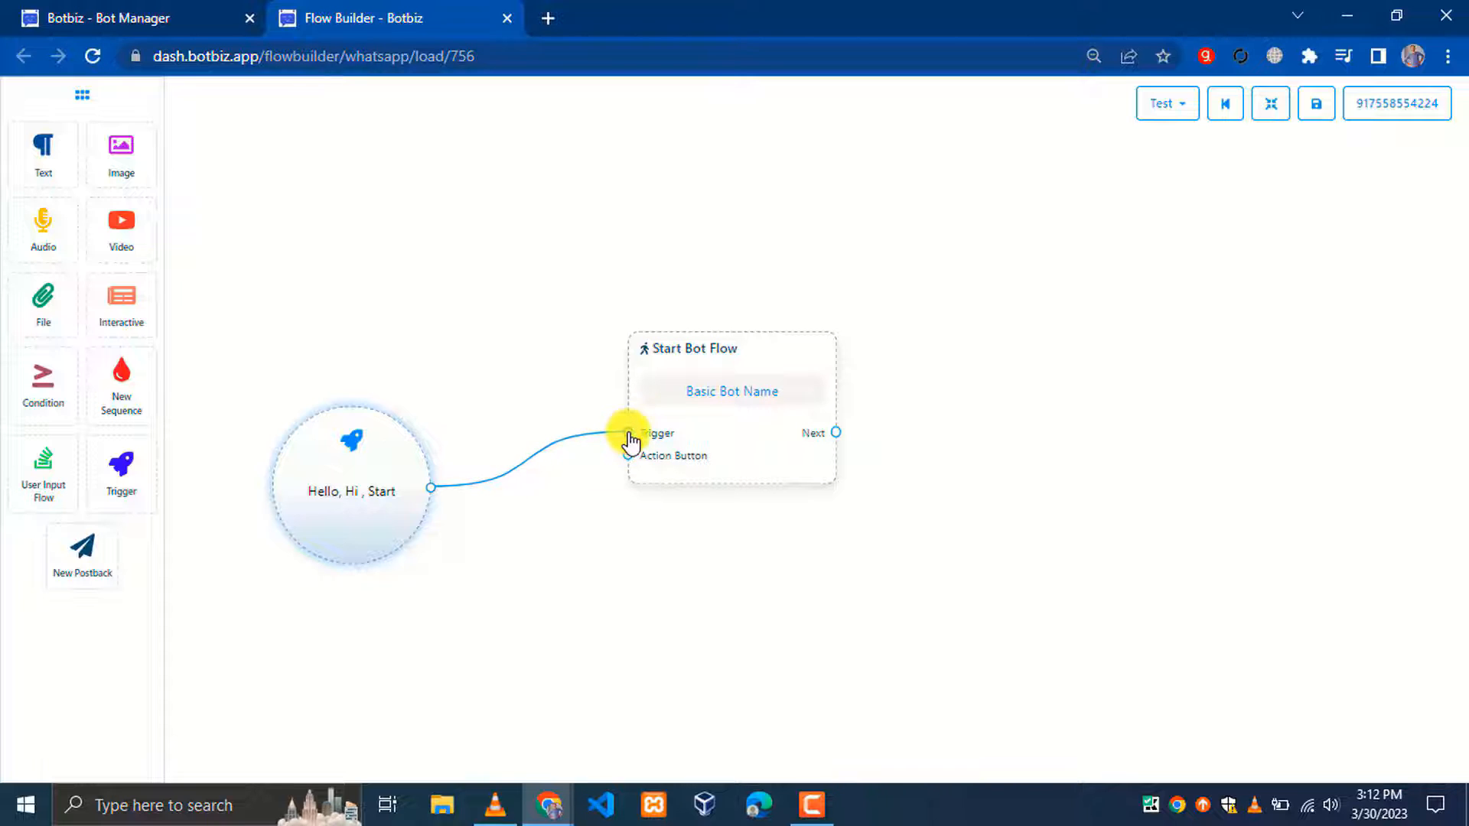
Link the trigger to the start node's Trigger input and add an Interactive node after its Next output
{"action": "left_click_drag", "start_coordinate": [629, 439], "coordinate": [626, 438]}
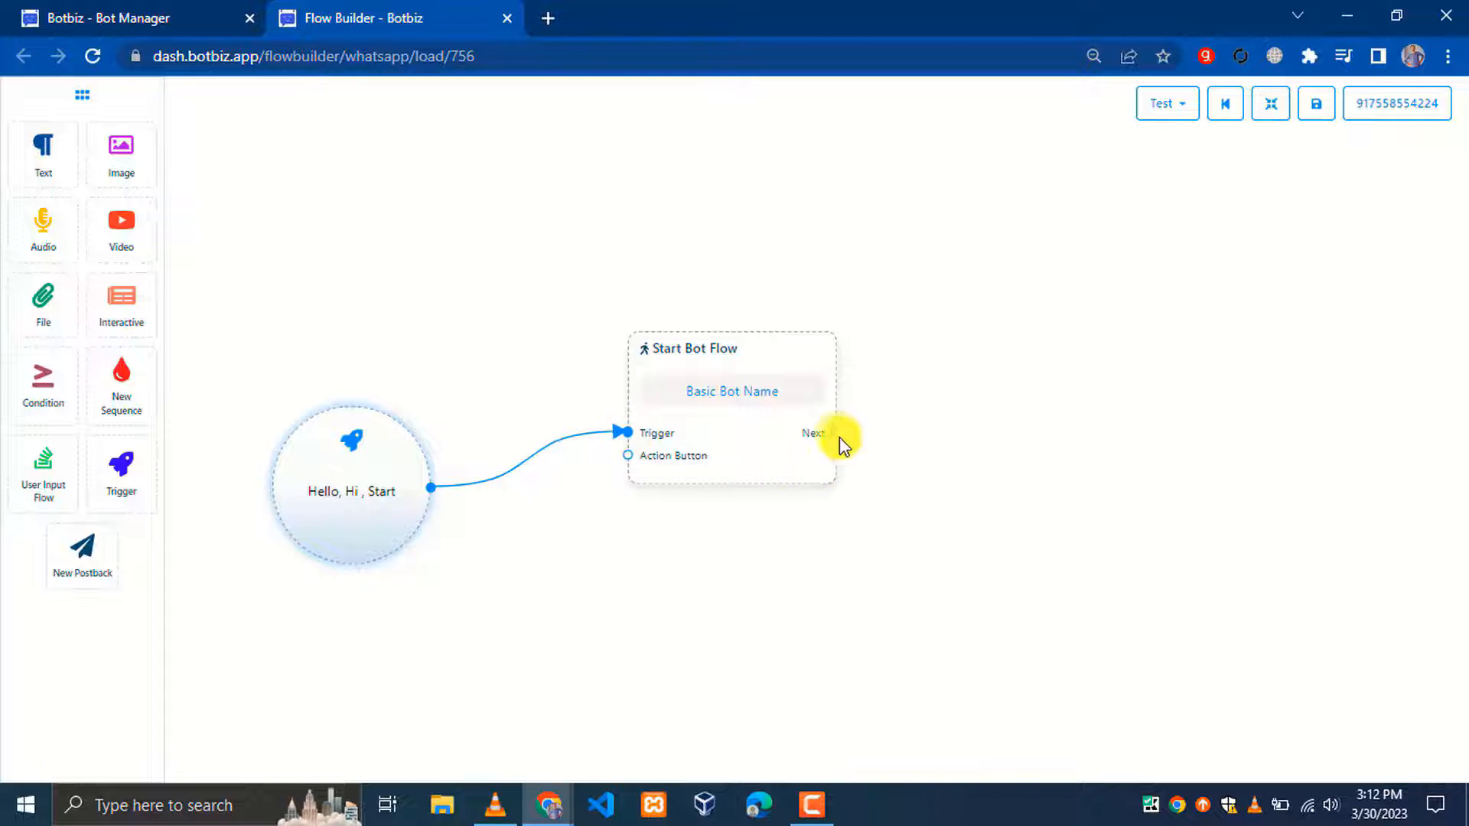
{"action": "left_click_drag", "start_coordinate": [843, 433], "coordinate": [999, 437]}
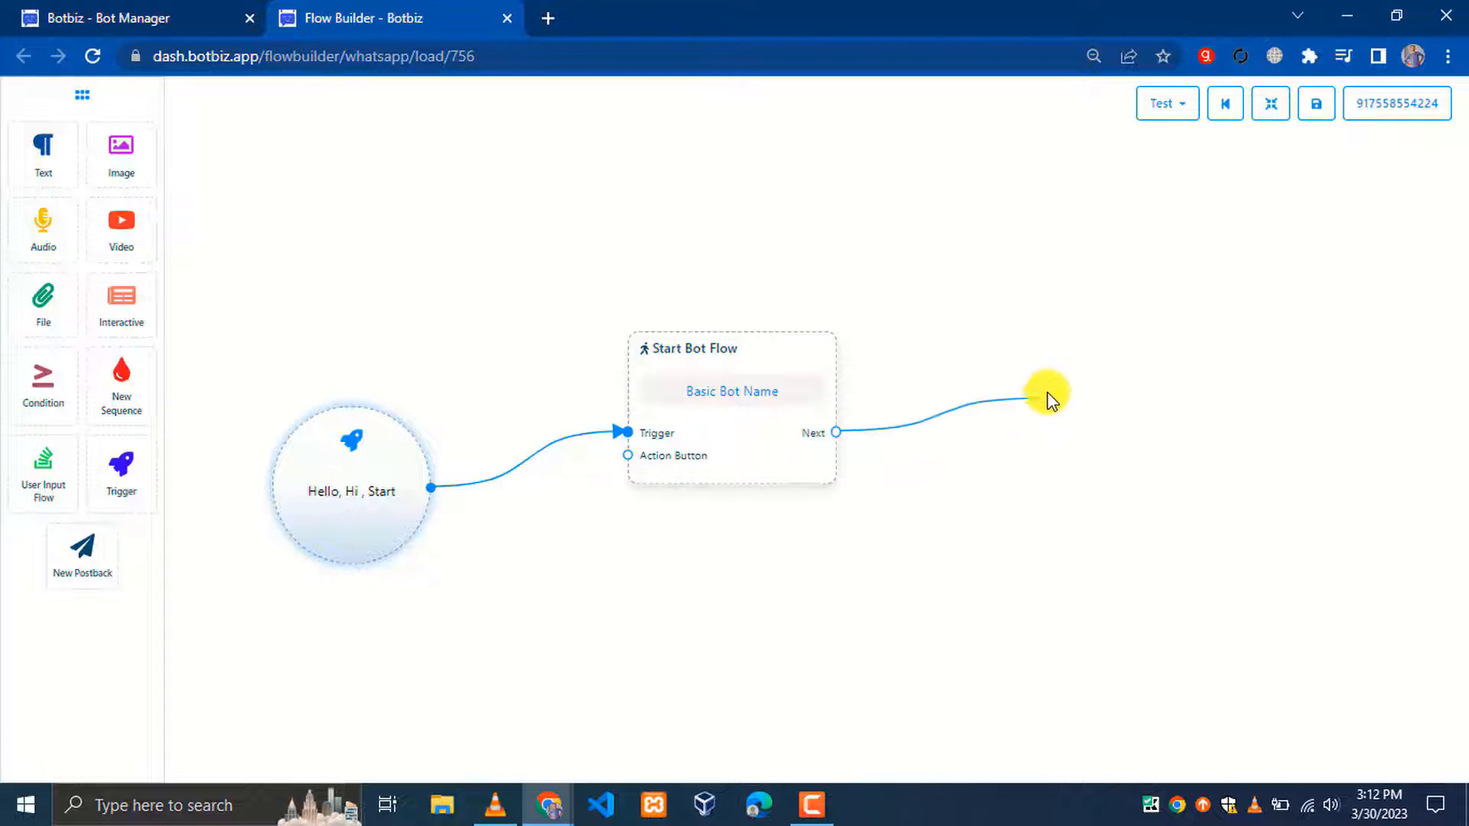
{"action": "left_click_drag", "start_coordinate": [1047, 393], "coordinate": [1016, 297]}
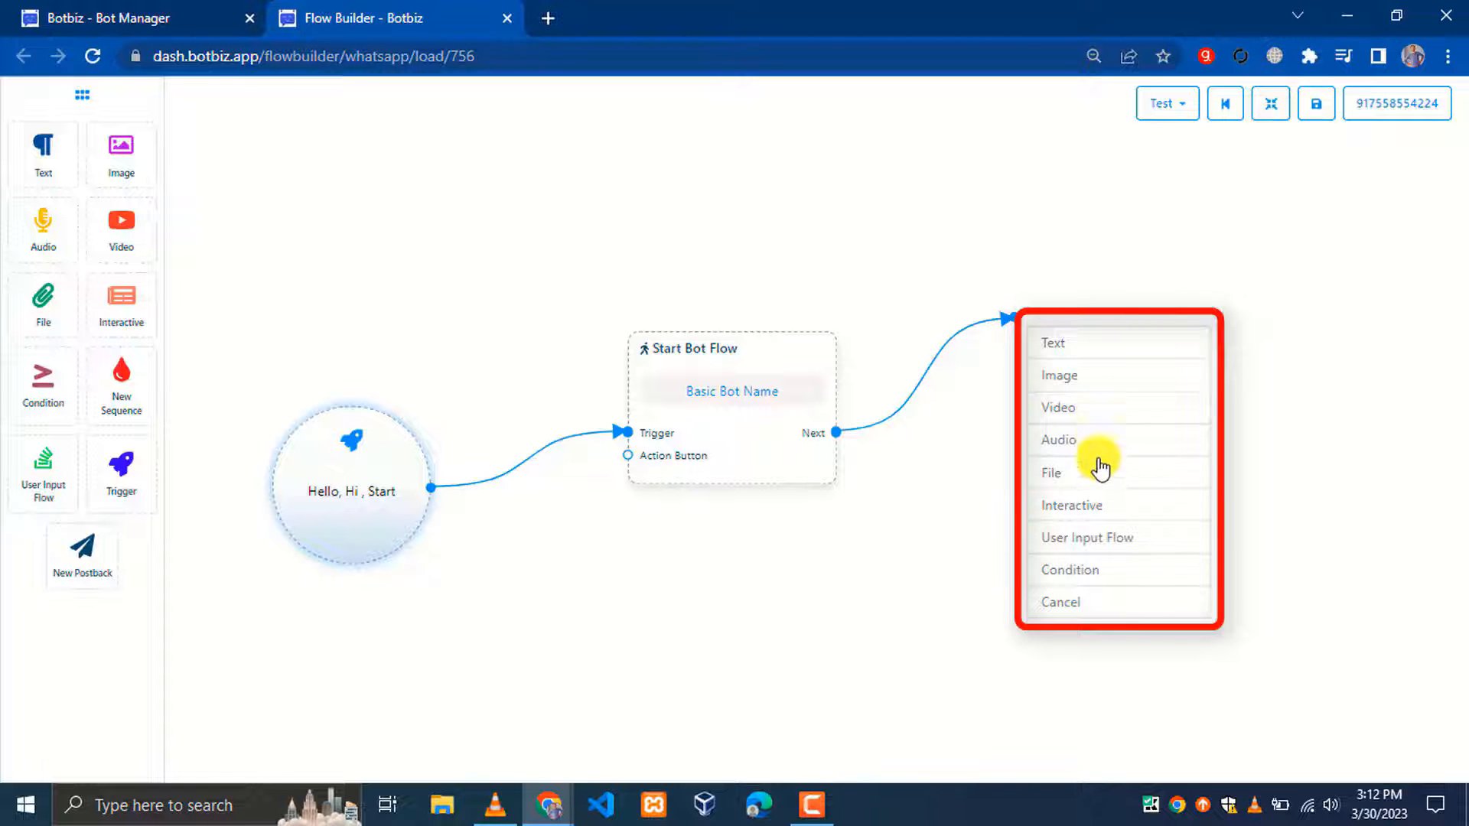
{"action": "left_click", "coordinate": [1102, 508]}
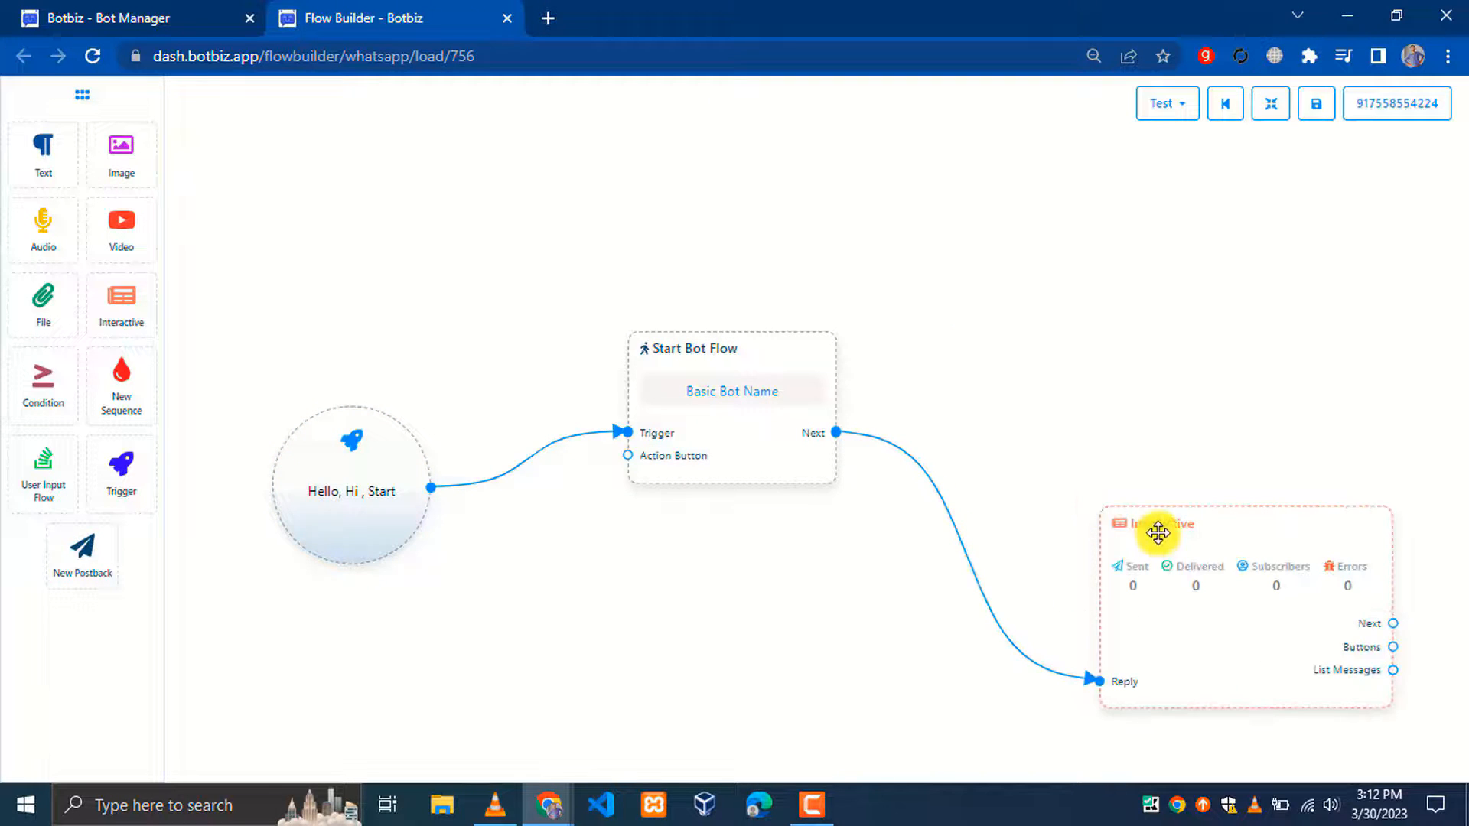
Set the Interactive message header to an uploaded image
{"action": "left_click_drag", "start_coordinate": [1155, 531], "coordinate": [1055, 457]}
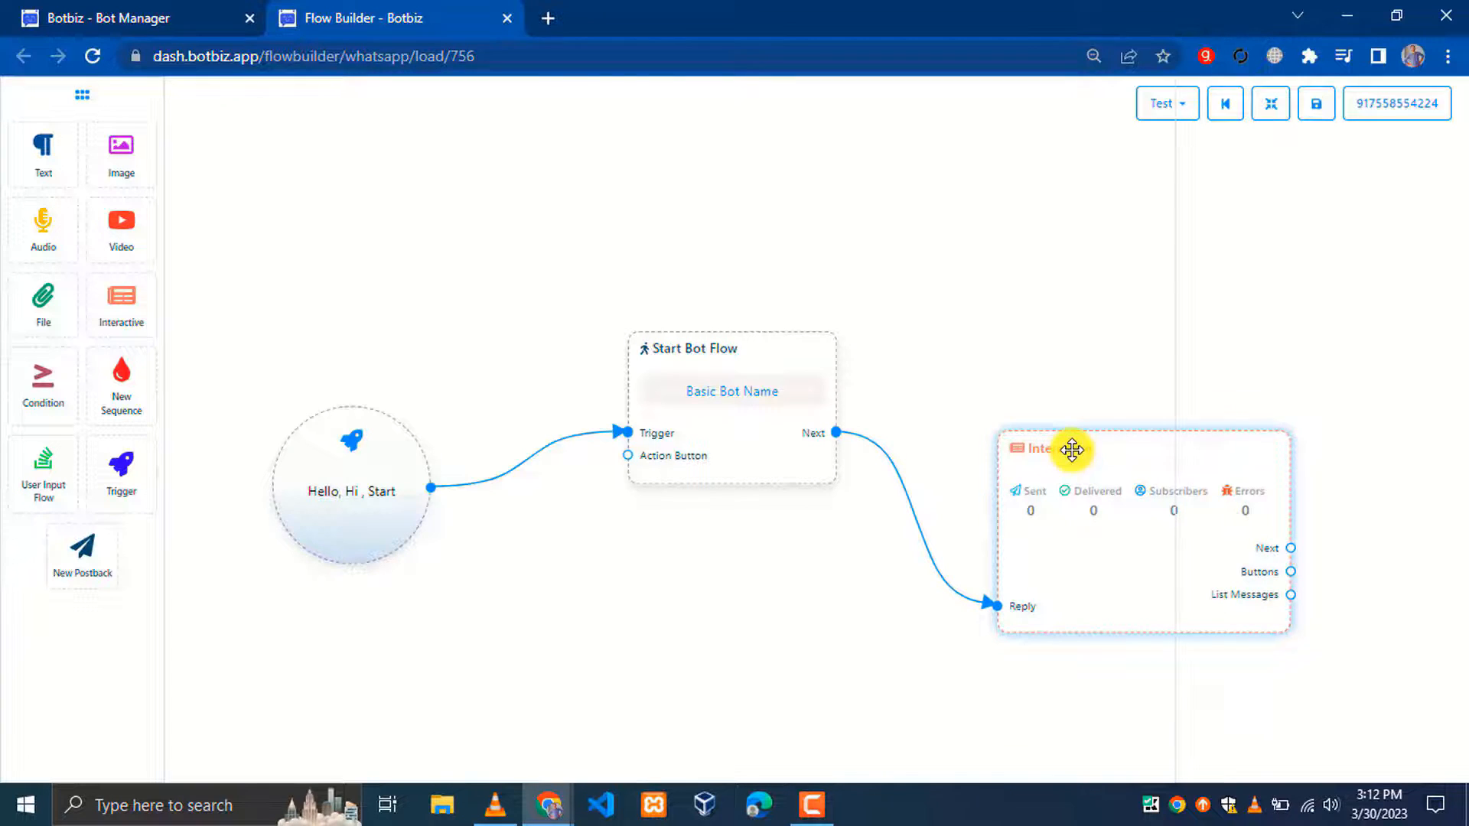
{"action": "double_click", "coordinate": [1072, 450]}
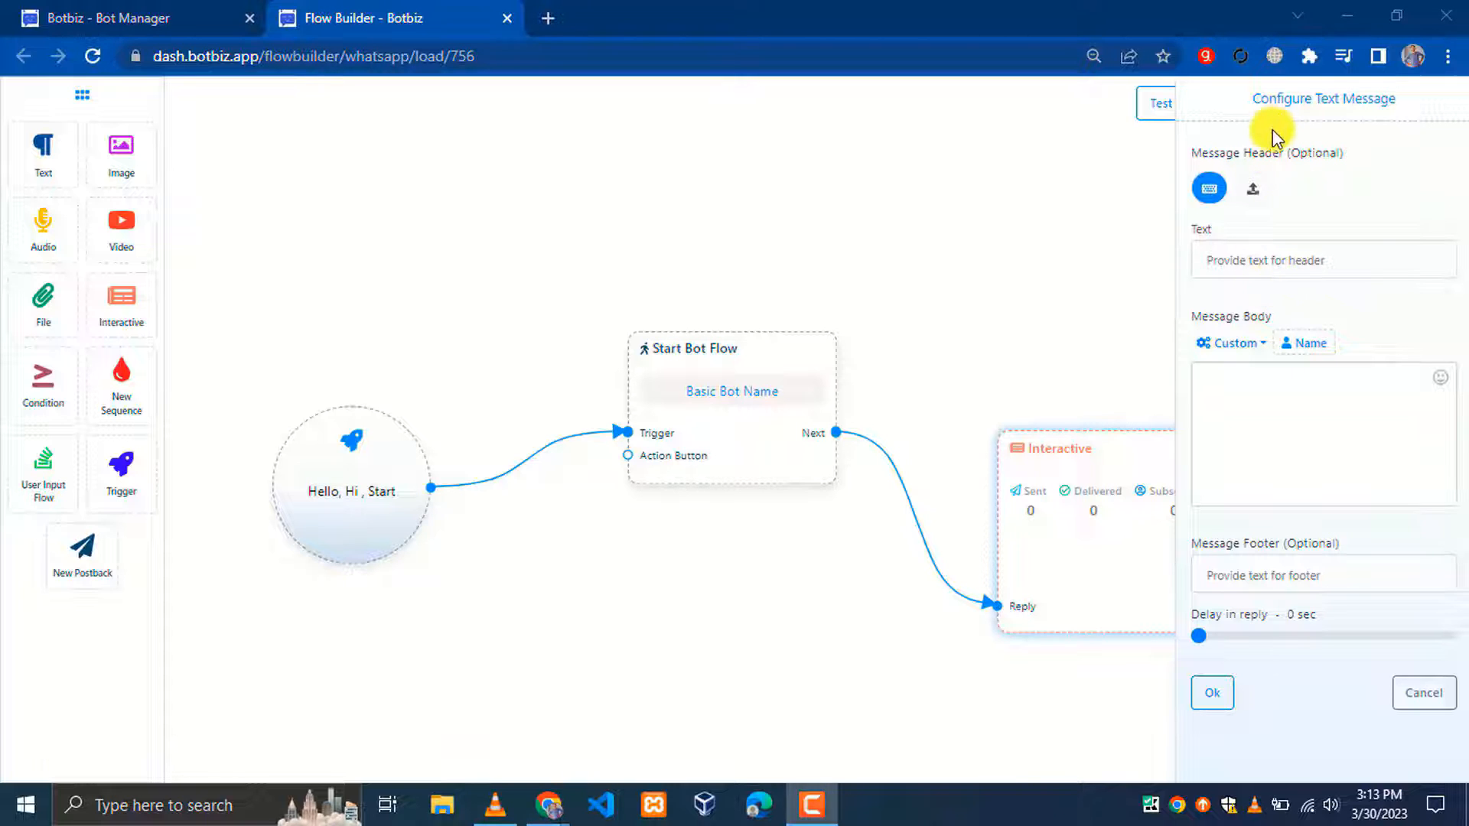
{"action": "left_click_drag", "start_coordinate": [1190, 153], "coordinate": [1369, 149]}
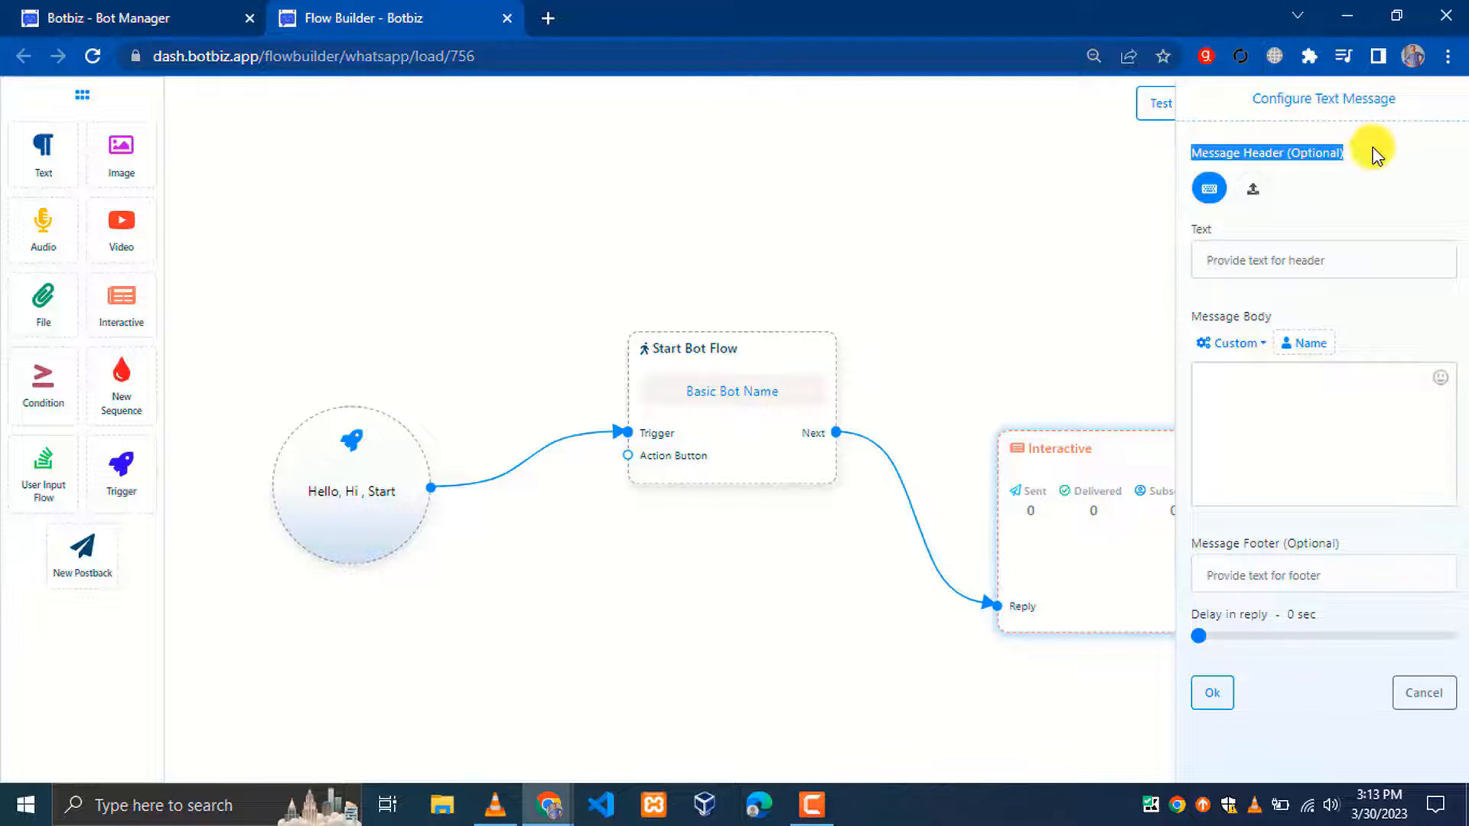
{"action": "left_click", "coordinate": [1184, 237]}
{"action": "left_click_drag", "start_coordinate": [1191, 316], "coordinate": [1262, 360]}
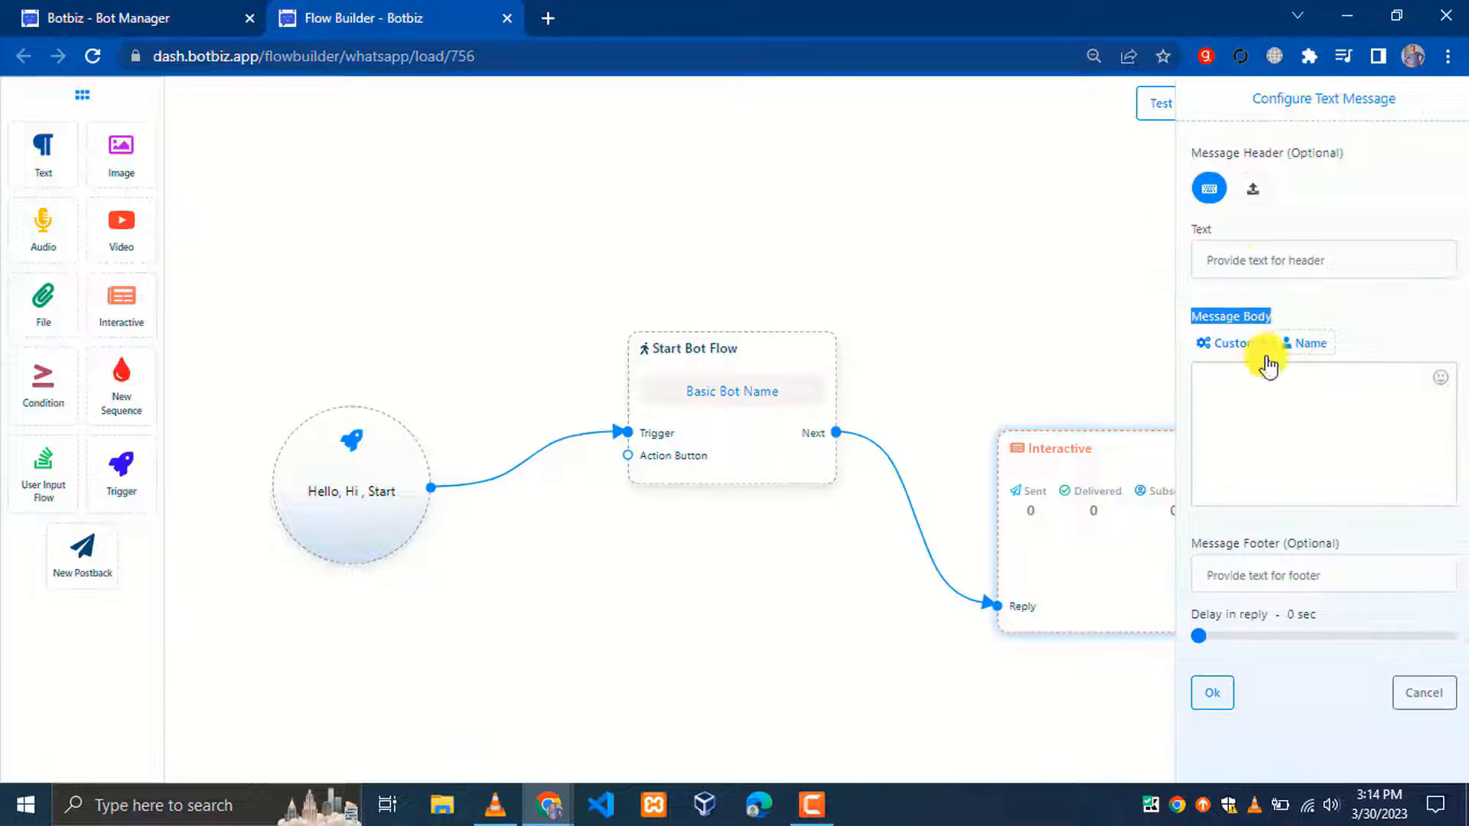
{"action": "left_click_drag", "start_coordinate": [1188, 552], "coordinate": [1354, 557]}
{"action": "left_click_drag", "start_coordinate": [1191, 615], "coordinate": [1331, 622]}
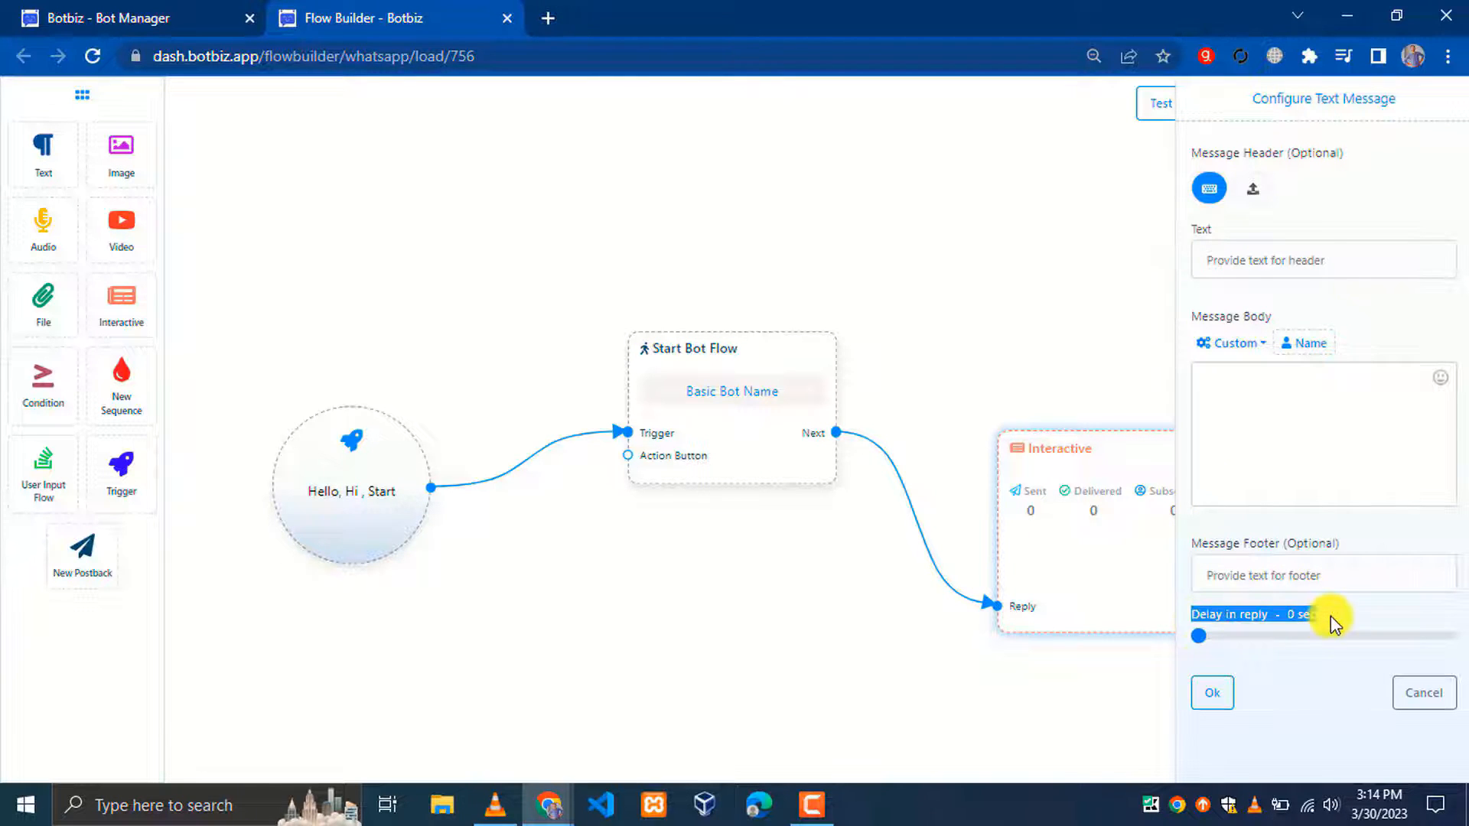
{"action": "left_click", "coordinate": [1335, 624]}
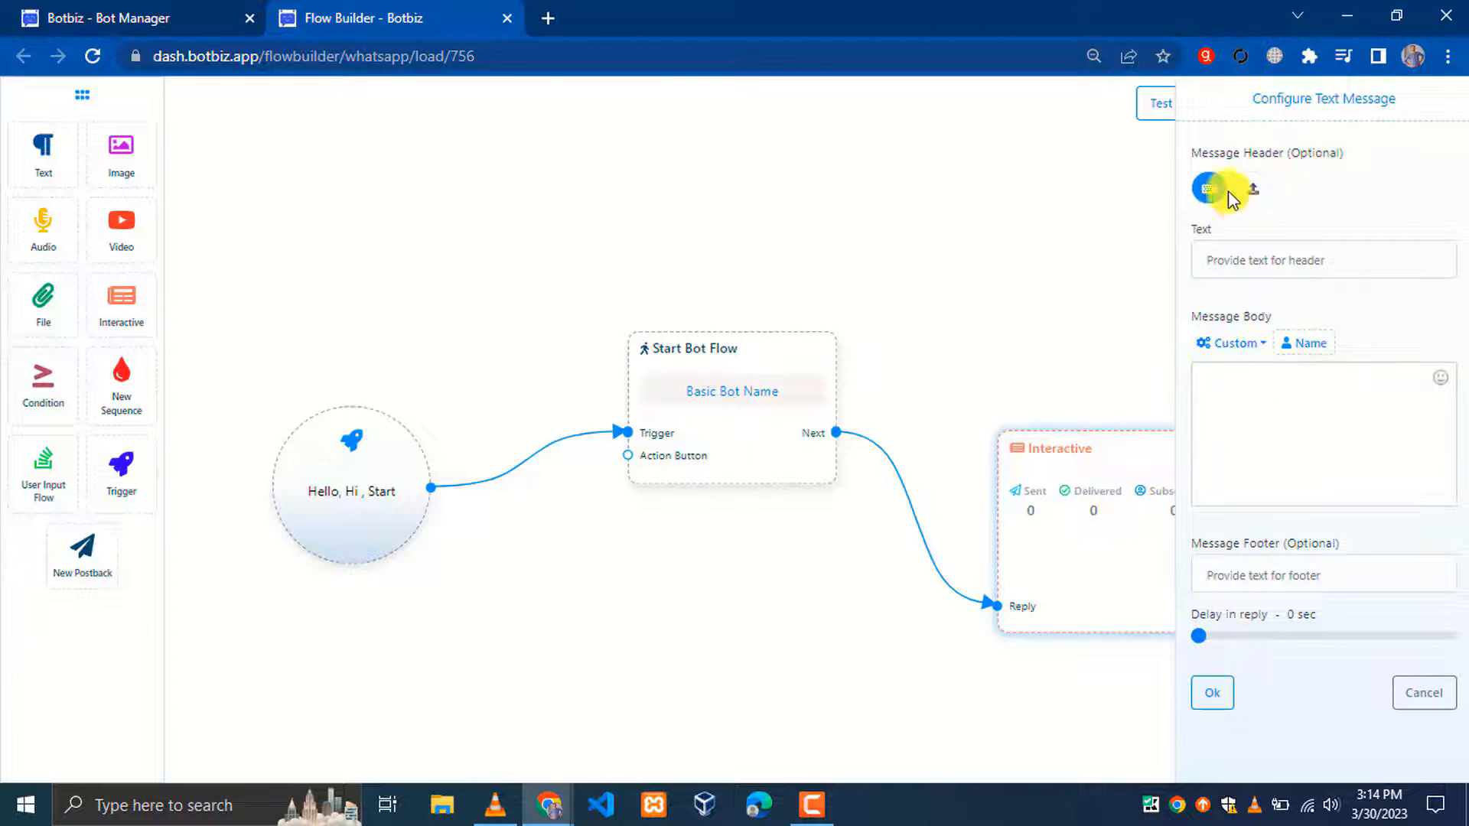
{"action": "left_click", "coordinate": [1255, 197]}
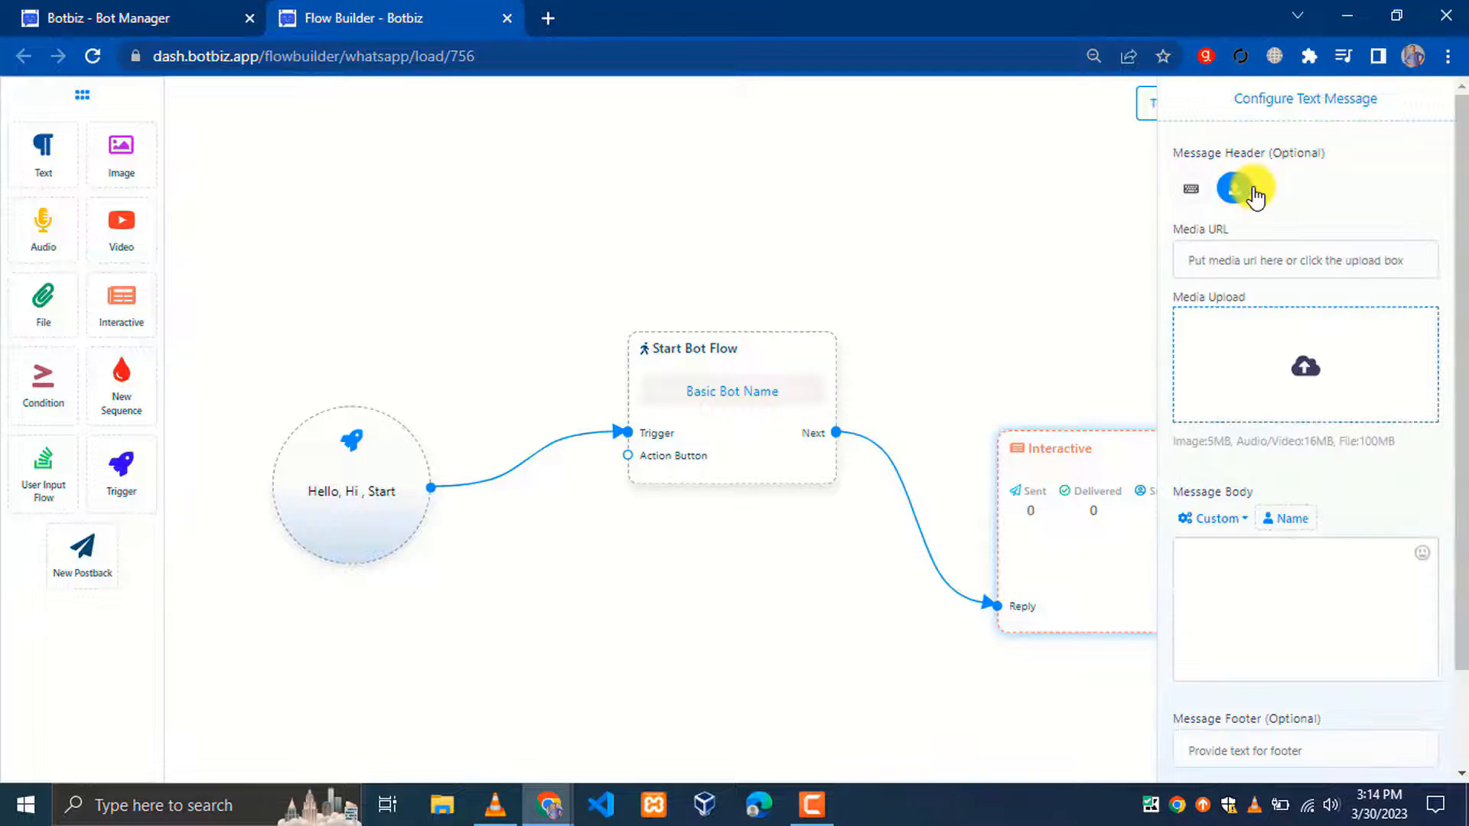
{"action": "left_click", "coordinate": [1200, 188]}
{"action": "left_click", "coordinate": [1255, 191]}
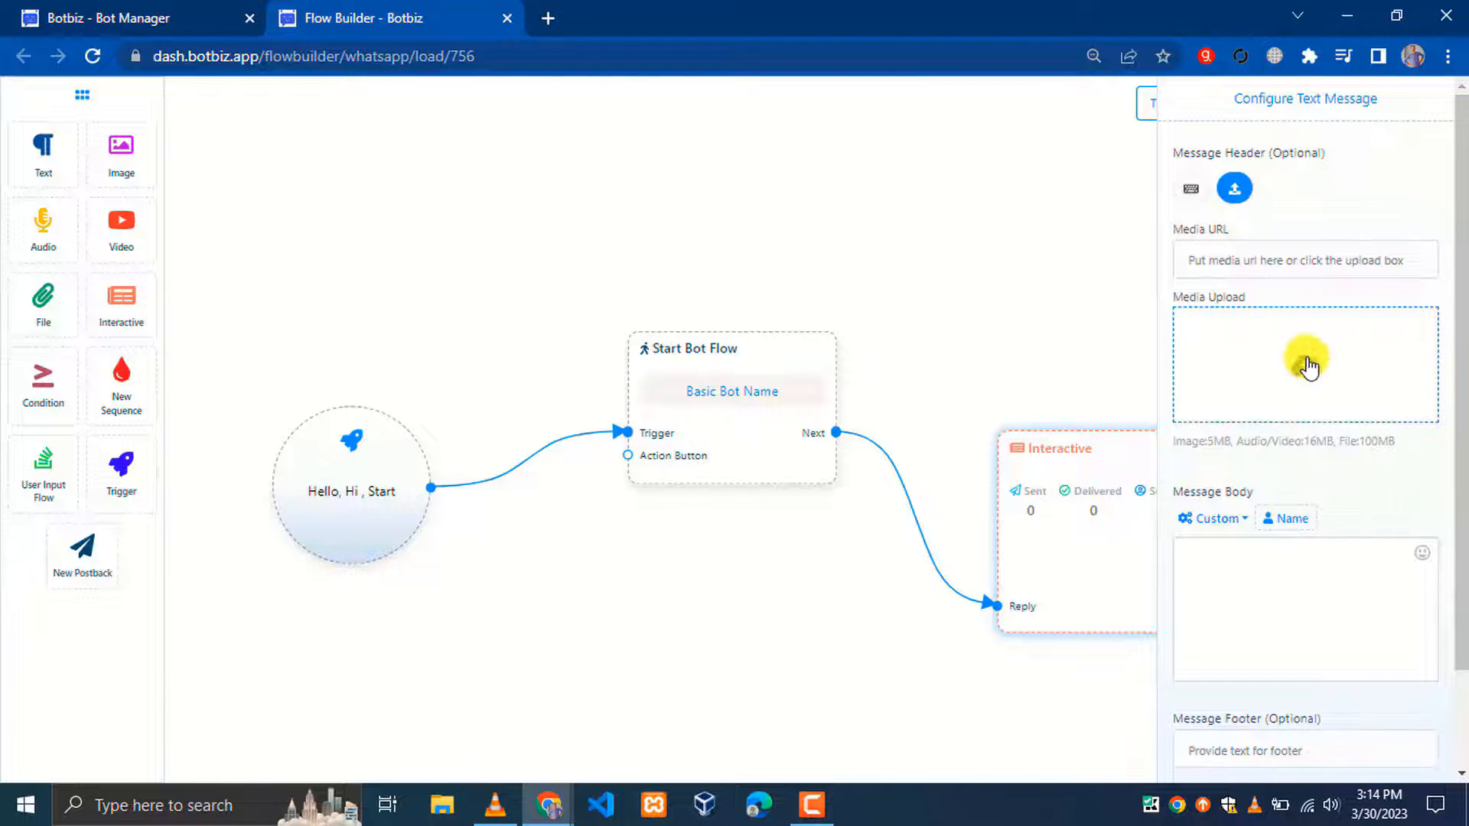
{"action": "left_click", "coordinate": [1308, 373]}
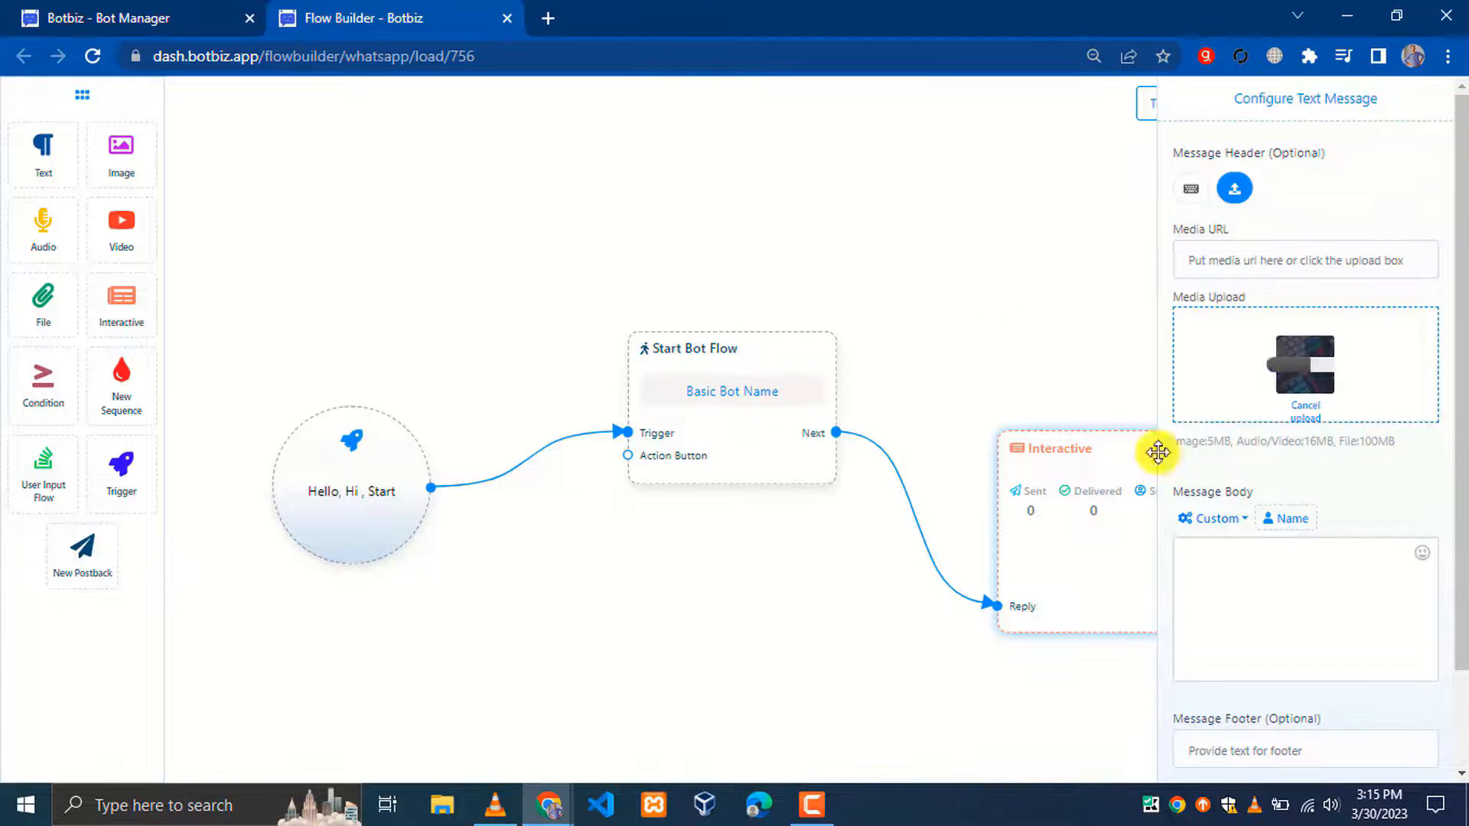
{"action": "left_click", "coordinate": [1255, 574]}
Give the message the body text 'Hello , how can we help you?' and confirm
{"action": "type", "text": "Hello "}
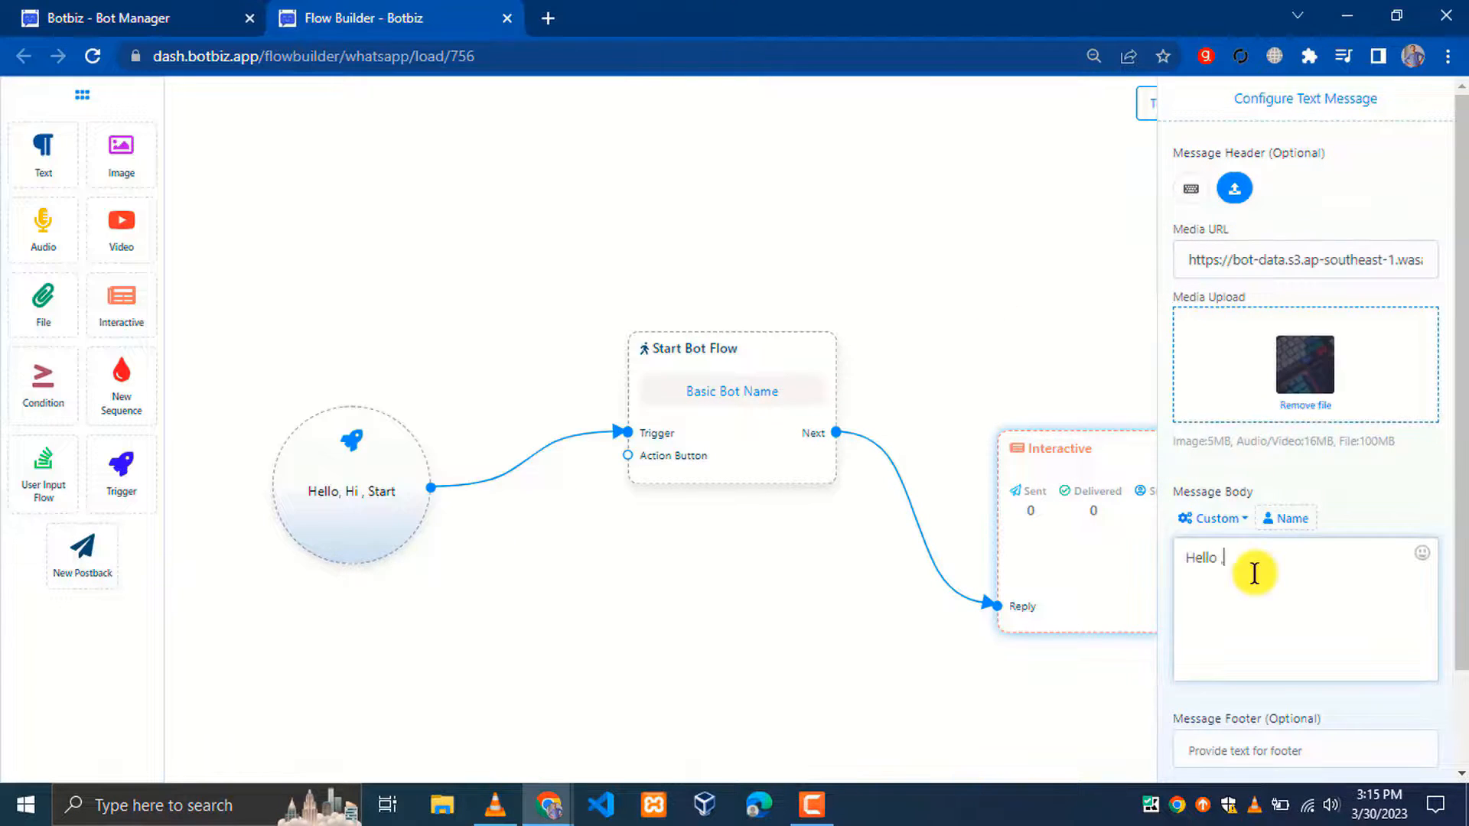
{"action": "type", "text": ", how can we help you?"}
{"action": "scroll", "coordinate": [1292, 633], "scroll_direction": "down", "scroll_amount": 3}
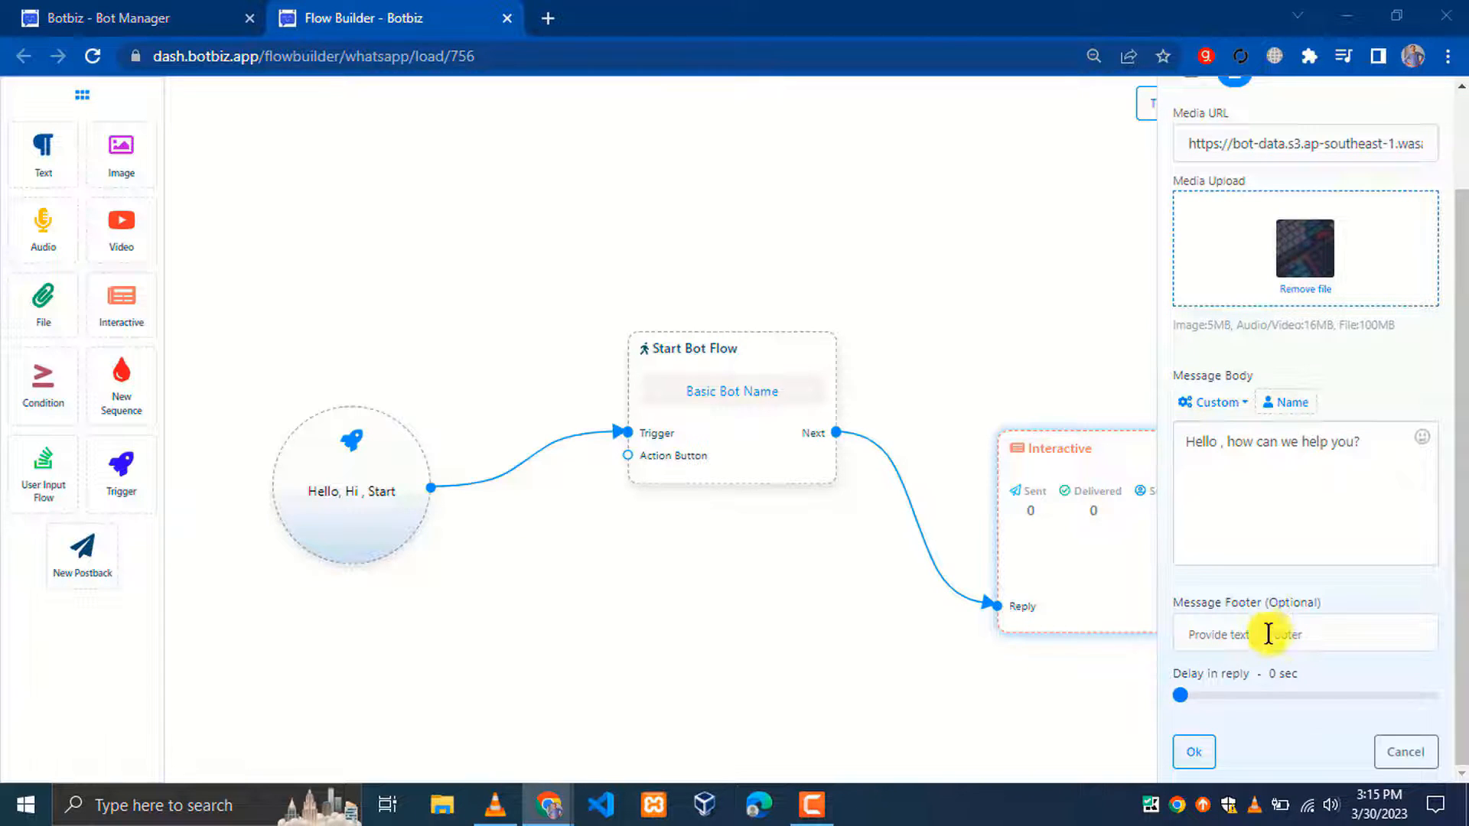
{"action": "left_click", "coordinate": [1195, 756]}
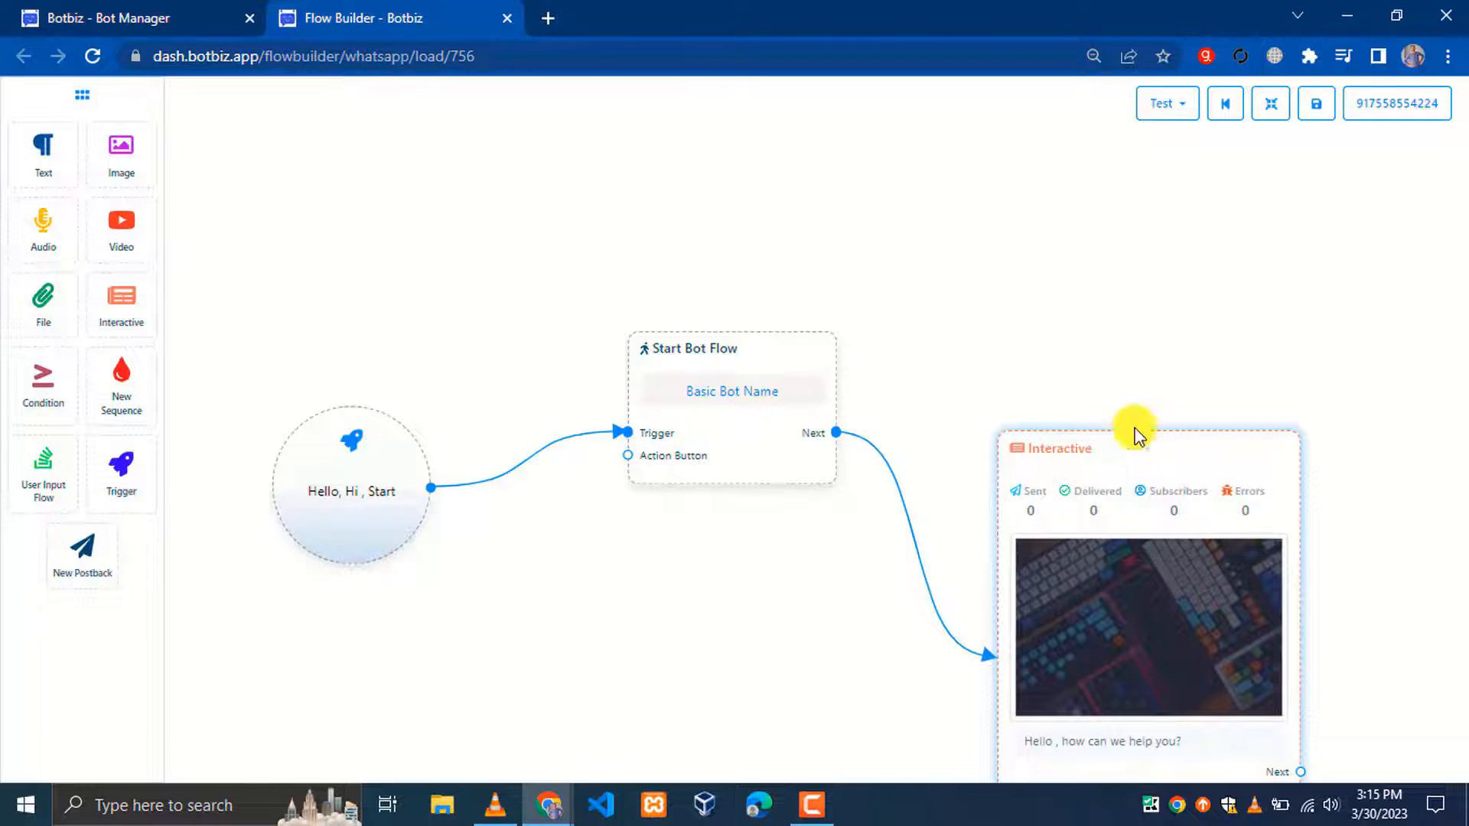
{"action": "left_click", "coordinate": [1270, 103]}
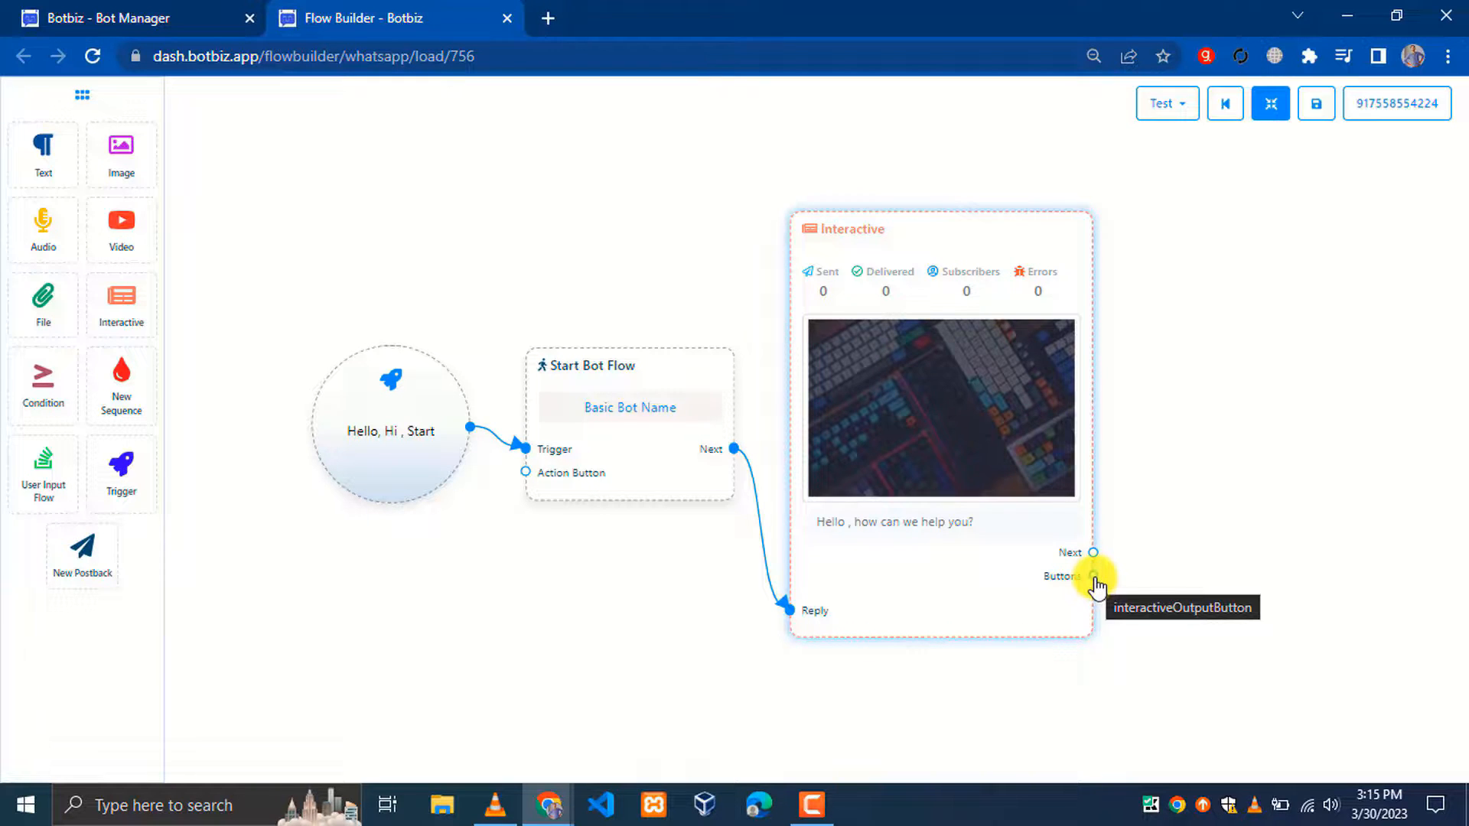
Link three Inline Button nodes to the Interactive node's Buttons output, shifting the node for room
{"action": "left_click_drag", "start_coordinate": [1094, 580], "coordinate": [1214, 272]}
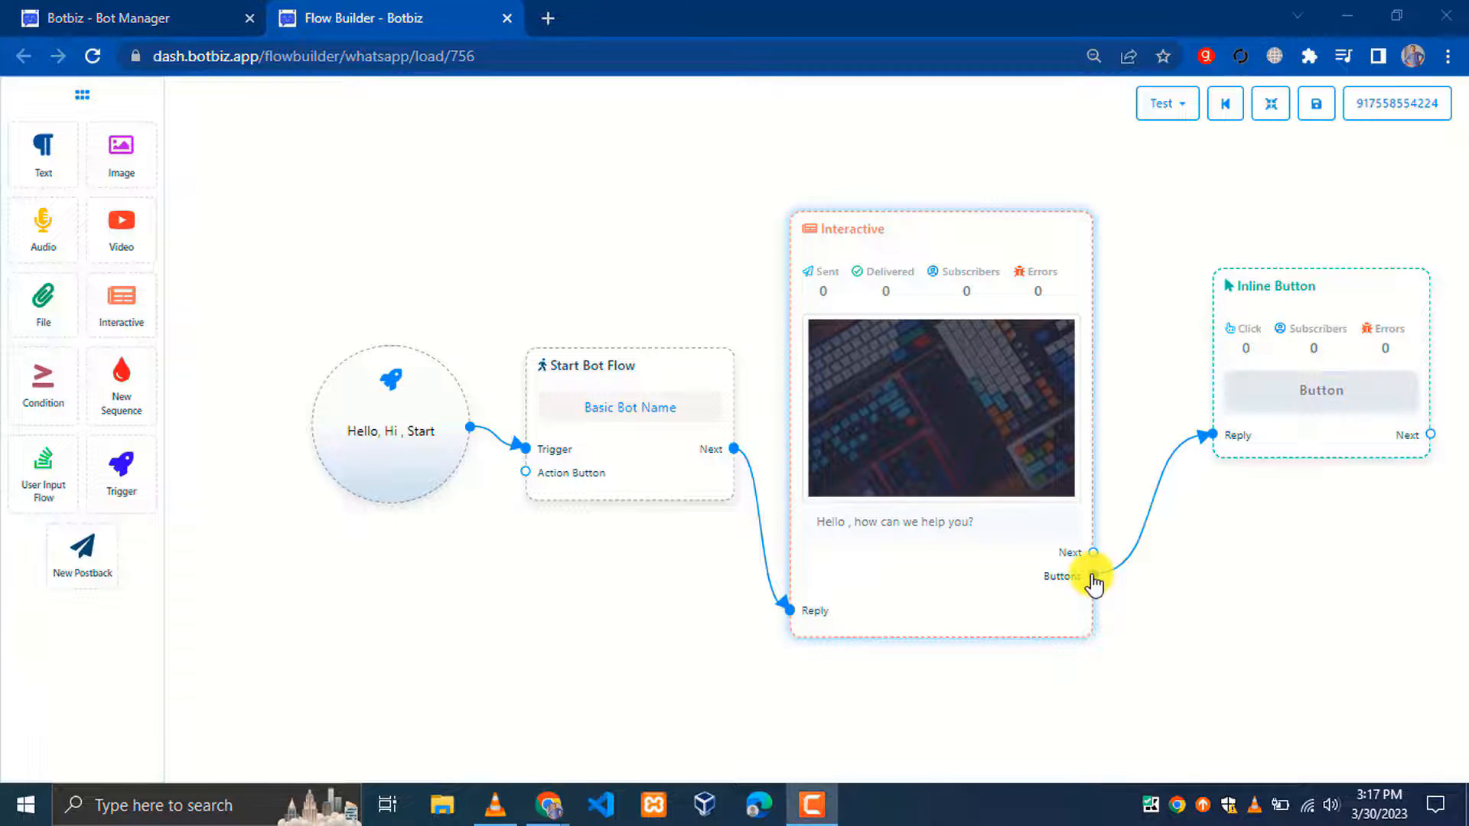
{"action": "left_click_drag", "start_coordinate": [1091, 574], "coordinate": [1262, 498]}
{"action": "left_click_drag", "start_coordinate": [1043, 560], "coordinate": [1240, 734]}
{"action": "left_click", "coordinate": [1271, 103]}
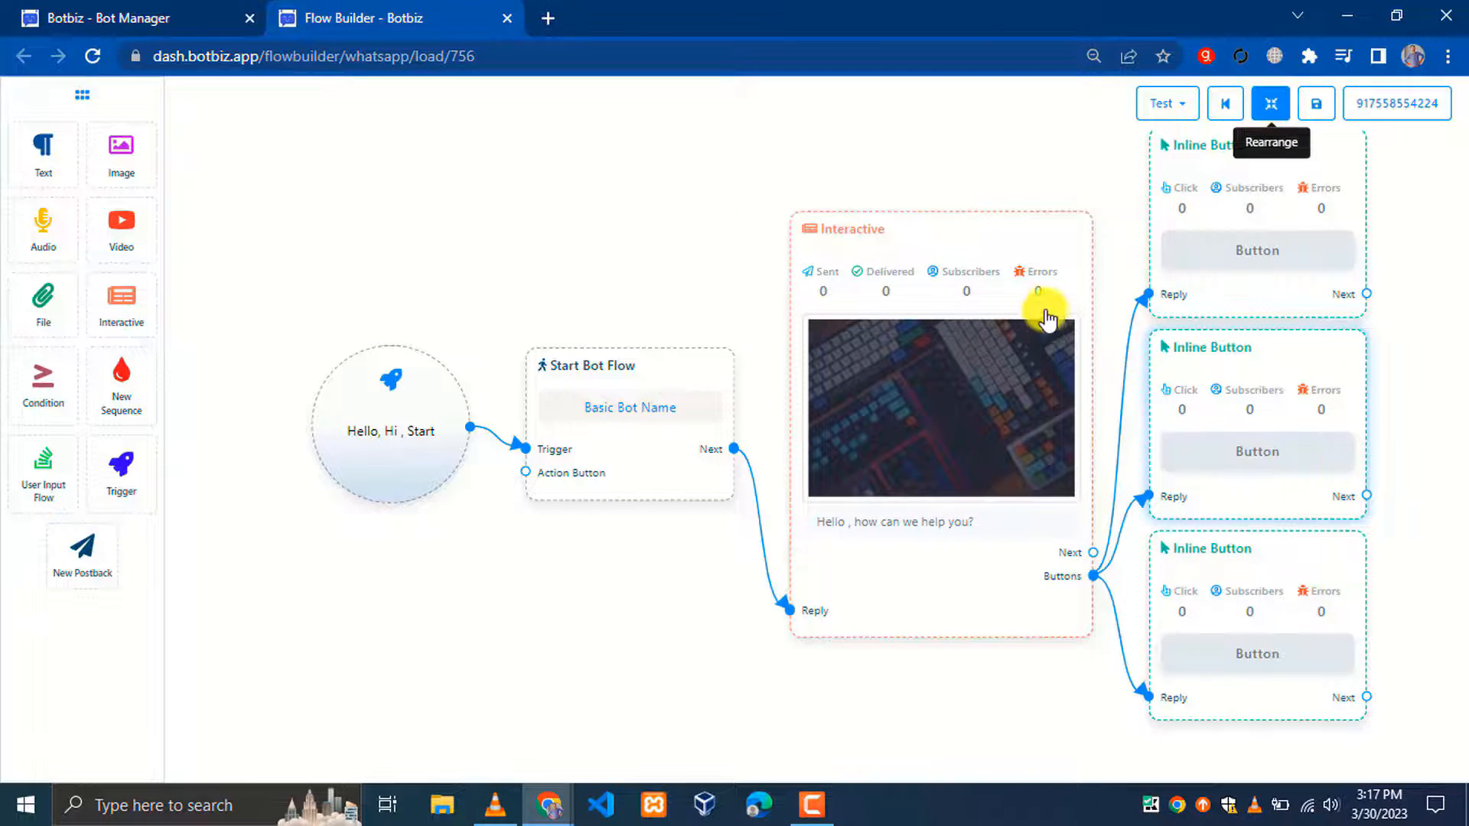
Label the top inline button 'Hotels' with button type New postback
{"action": "double_click", "coordinate": [663, 187]}
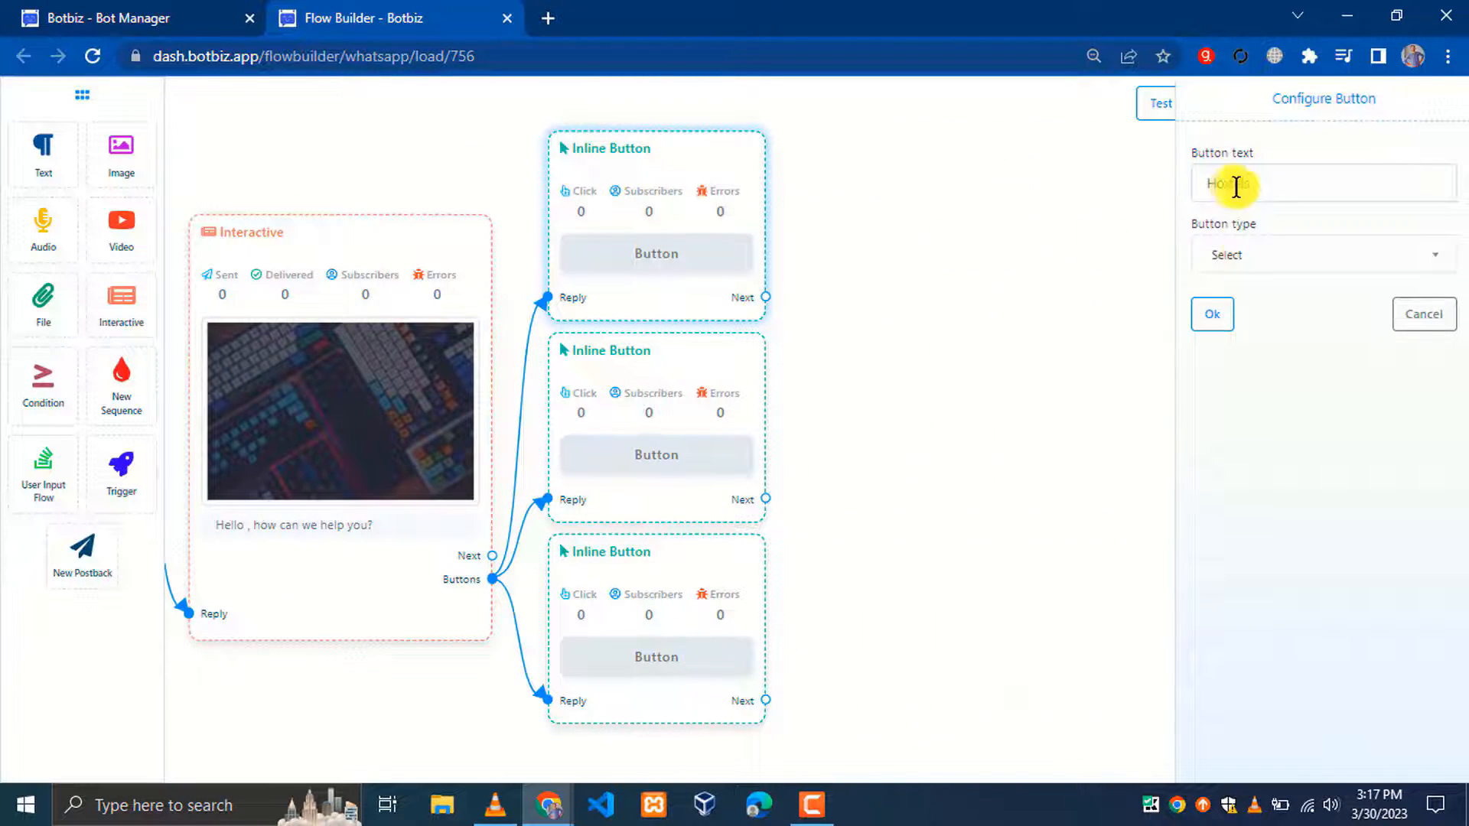
{"action": "type", "text": "Hotels"}
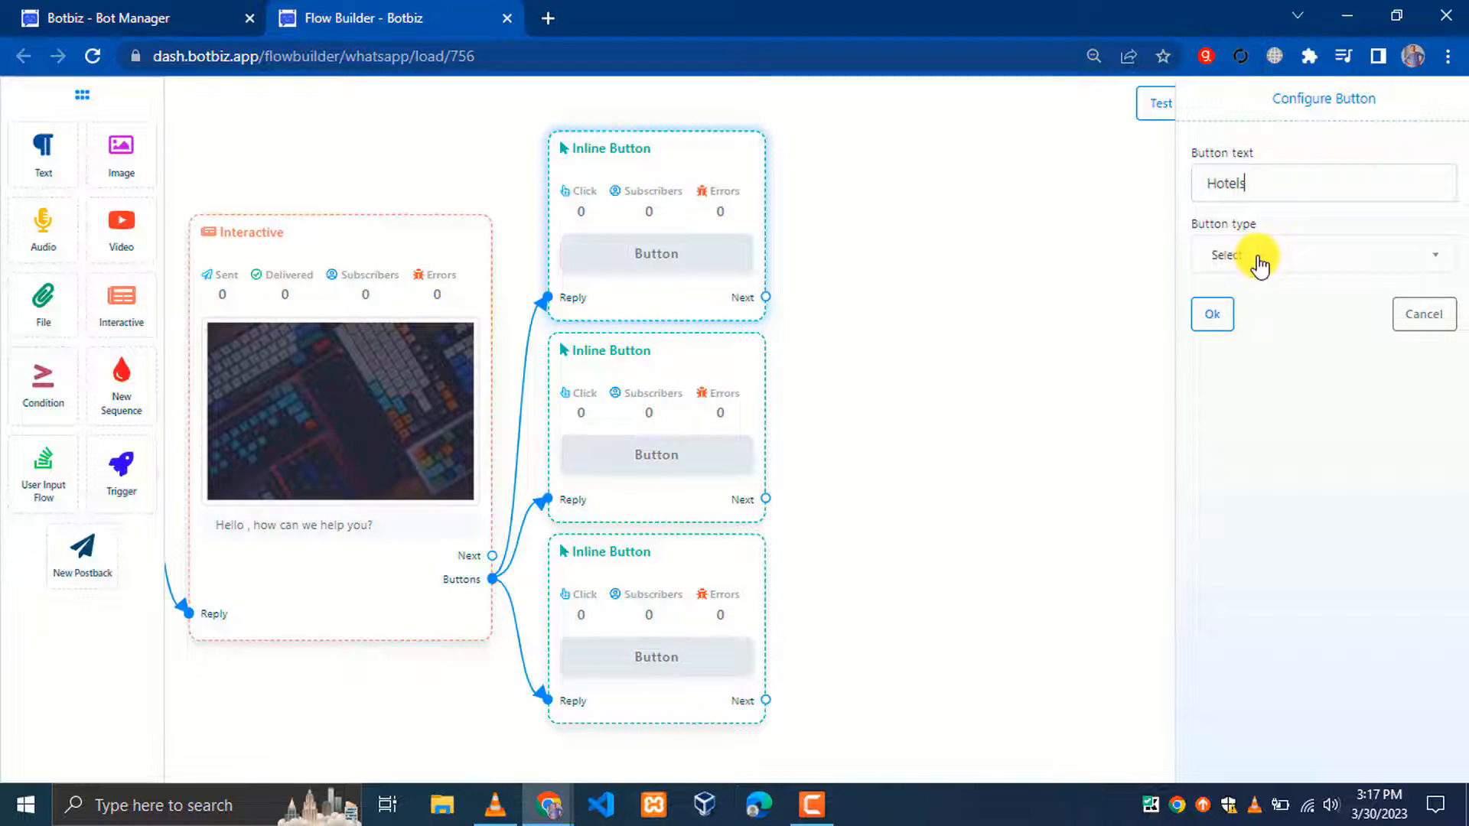
{"action": "left_click", "coordinate": [1258, 260]}
{"action": "scroll", "coordinate": [1281, 480], "scroll_direction": "down", "scroll_amount": 3}
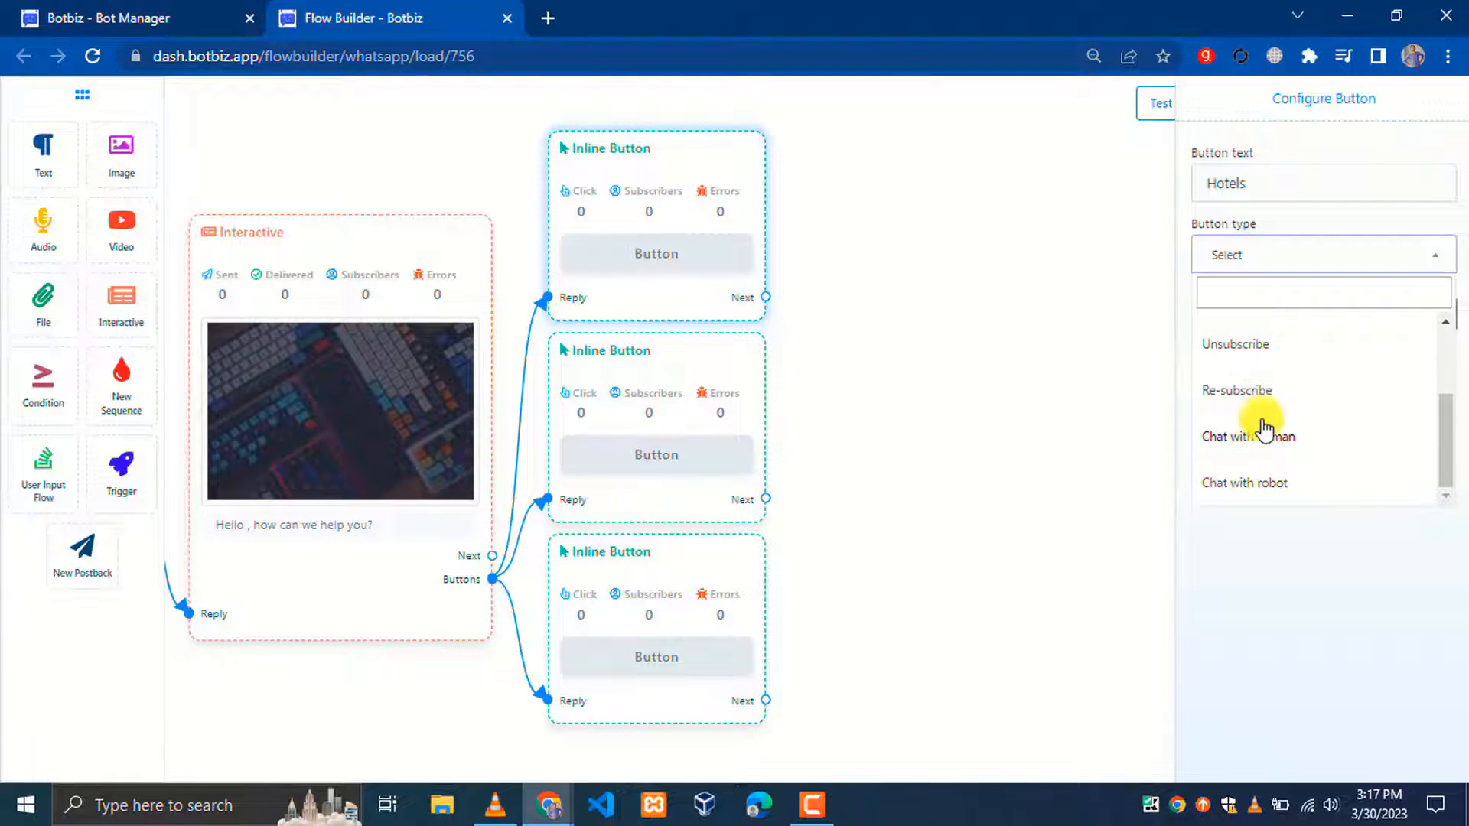
{"action": "scroll", "coordinate": [1264, 451], "scroll_direction": "up", "scroll_amount": 3}
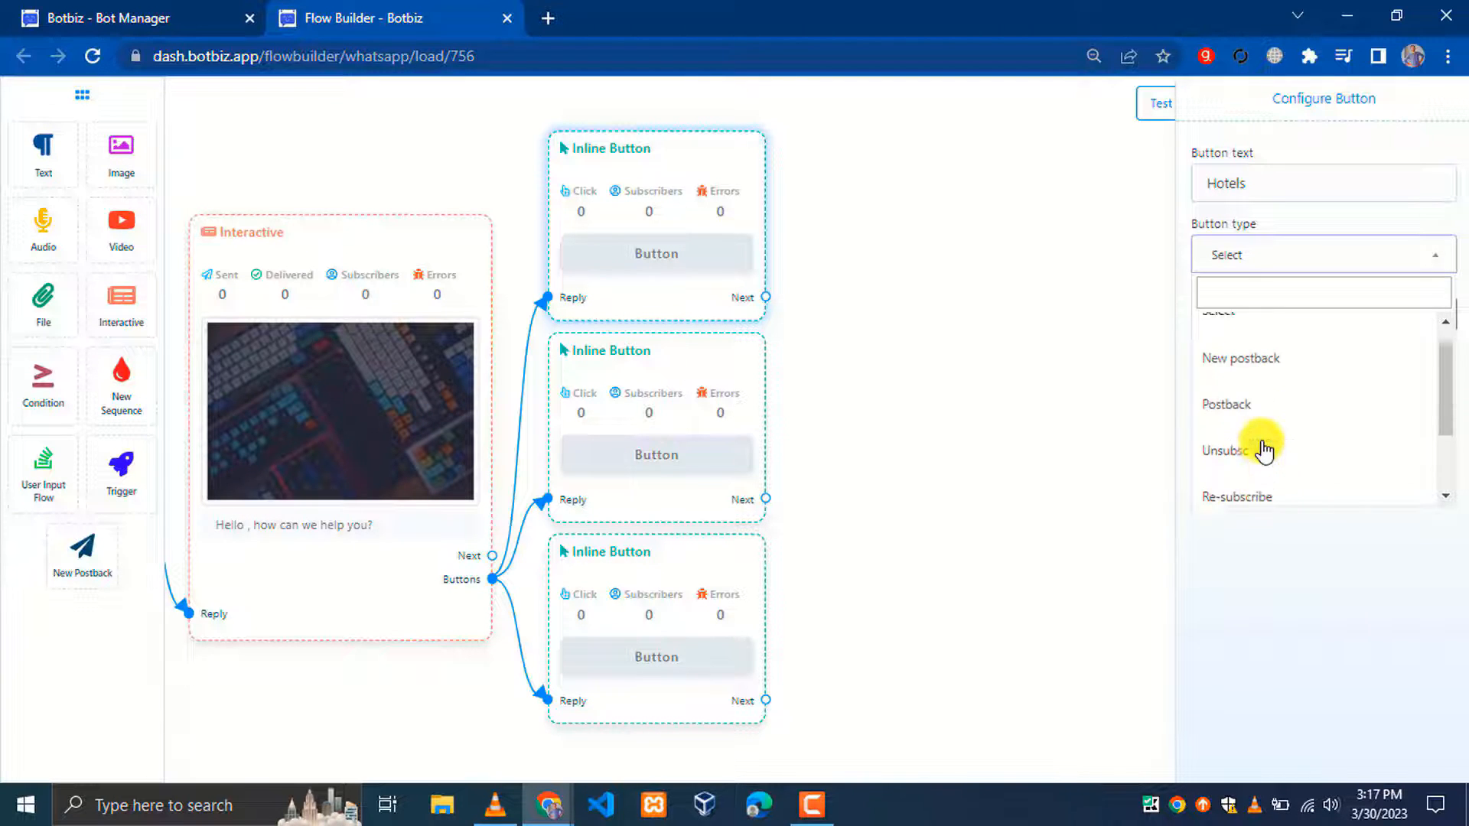
{"action": "left_click", "coordinate": [1230, 394]}
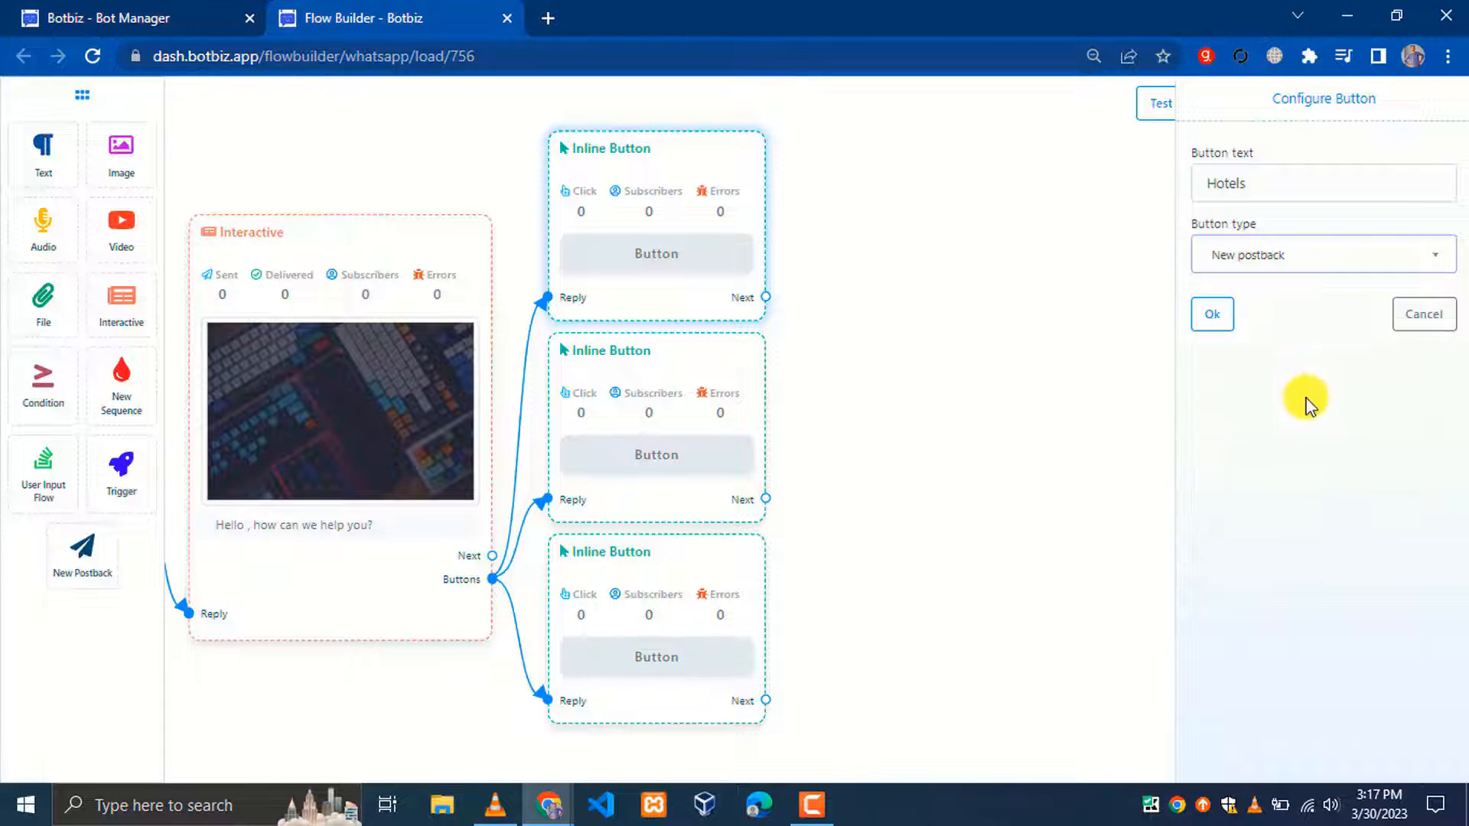
{"action": "left_click", "coordinate": [1217, 326]}
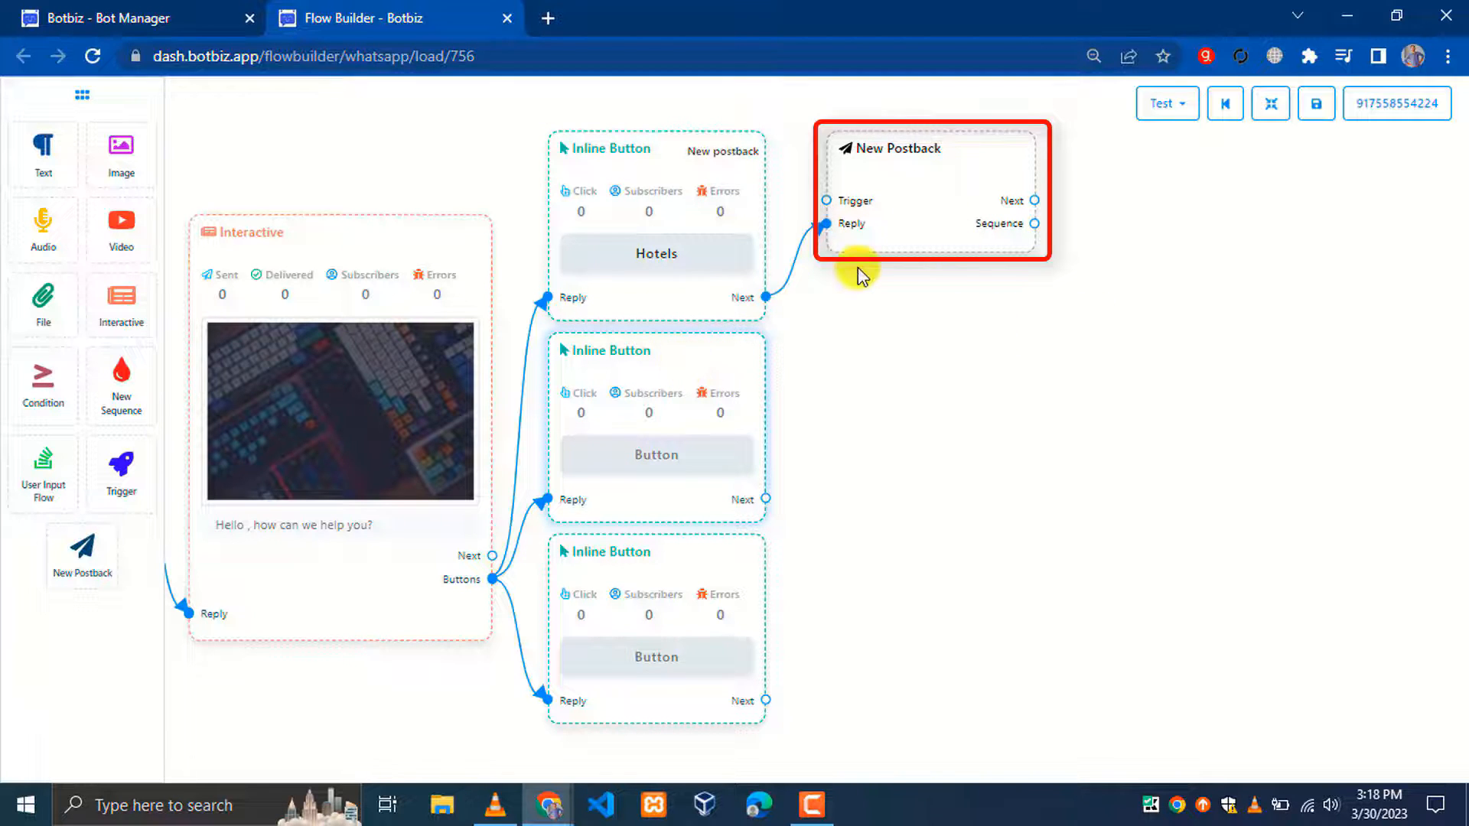
Label the second inline button 'Apartments' with button type New postback
{"action": "left_click", "coordinate": [659, 412]}
{"action": "type", "text": "A"}
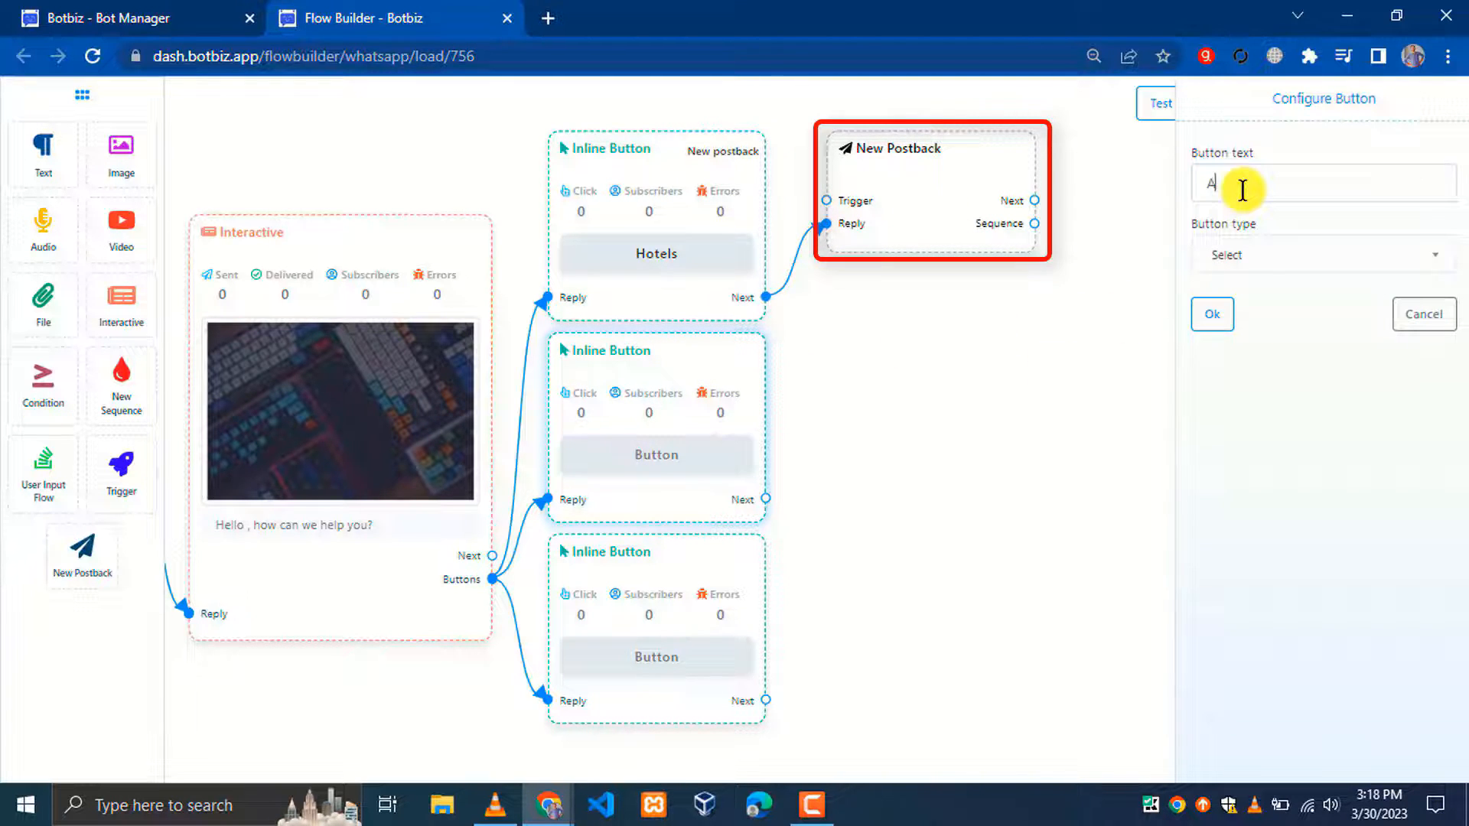
{"action": "type", "text": "partment"}
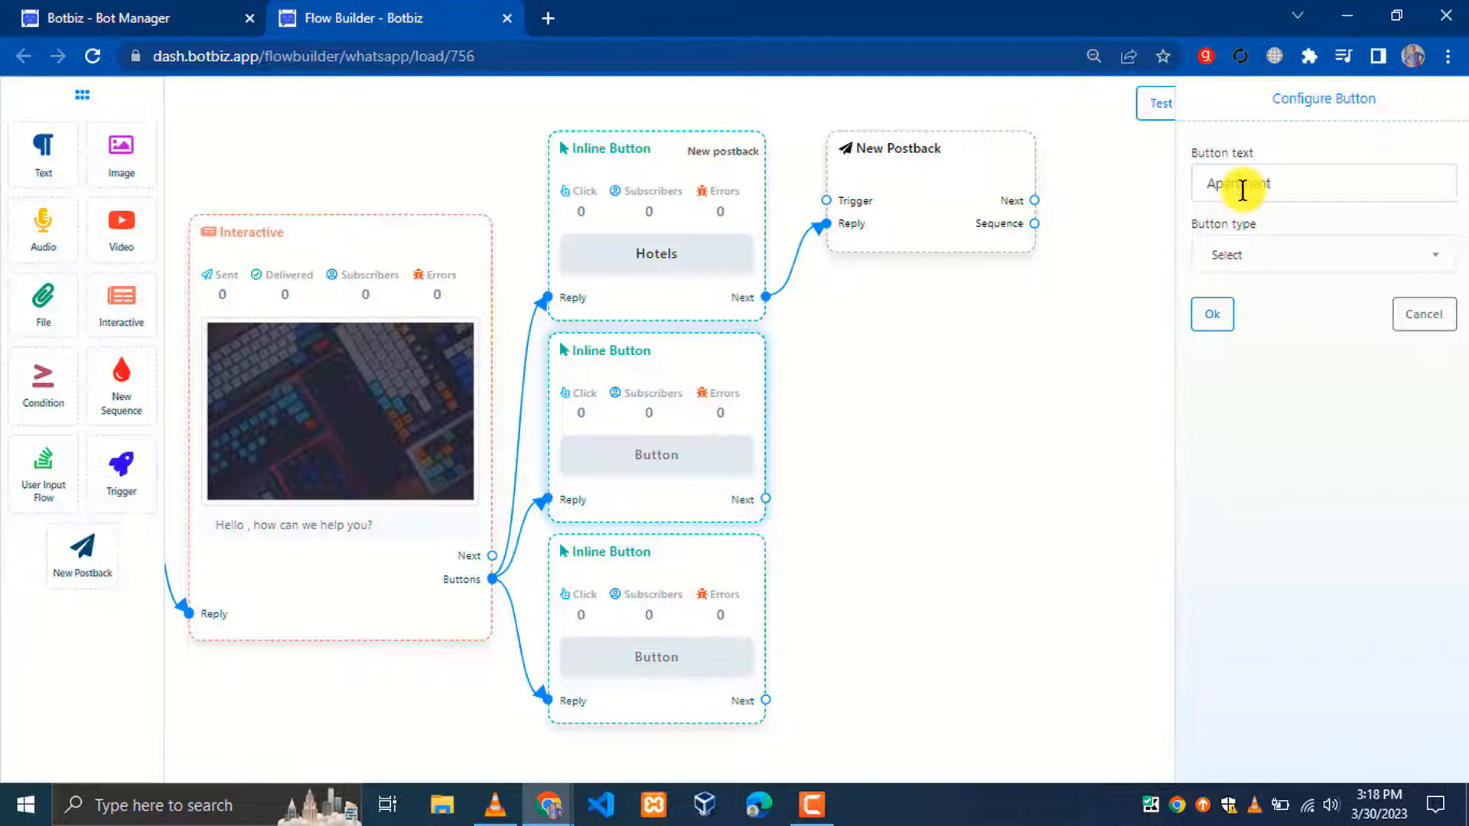
{"action": "type", "text": "s"}
{"action": "left_click", "coordinate": [1230, 254]}
{"action": "left_click", "coordinate": [1236, 382]}
{"action": "left_click", "coordinate": [1213, 315]}
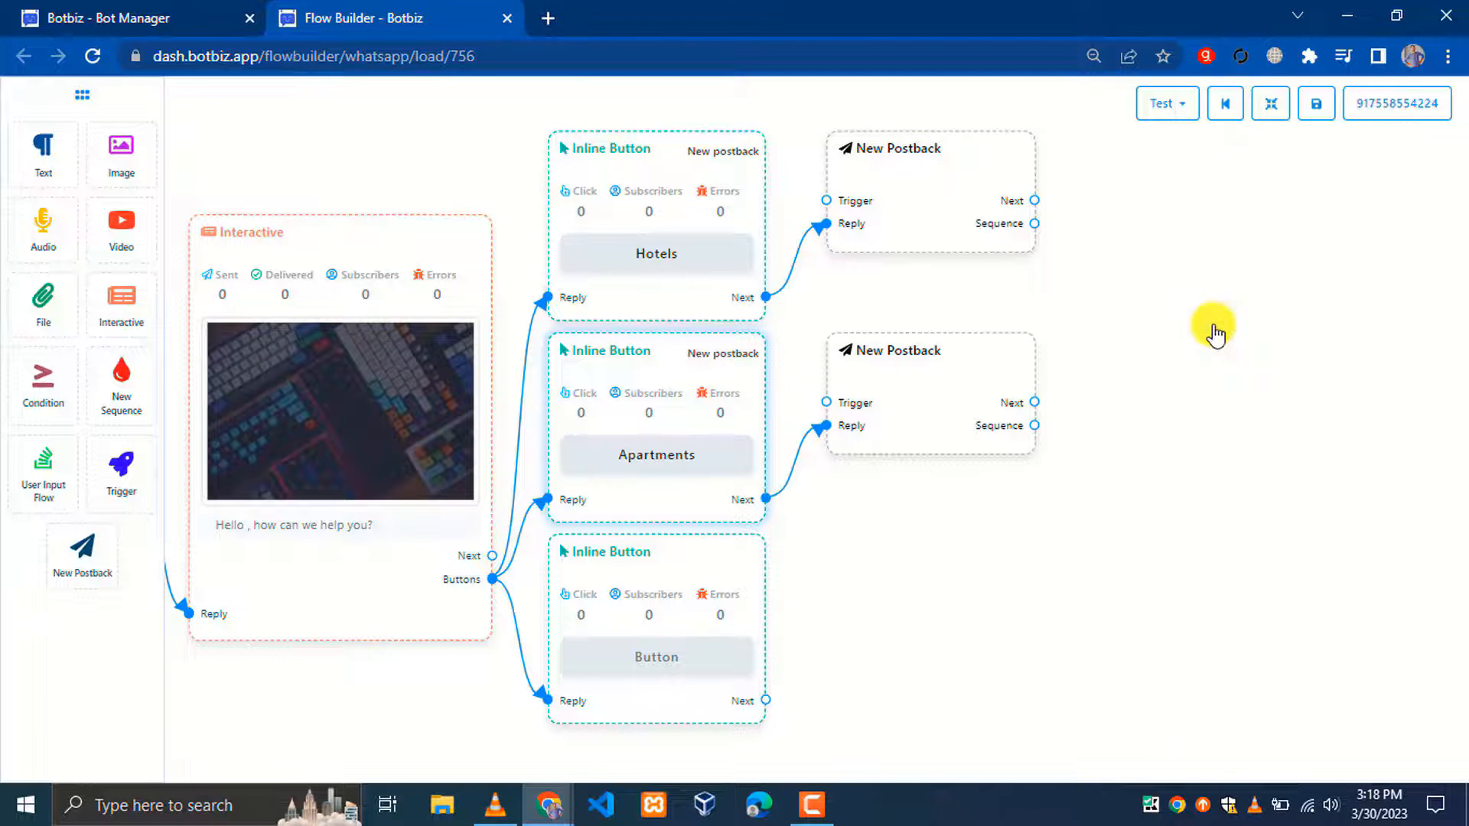
Label the third inline button 'Resorts' with button type New postback
{"action": "left_click", "coordinate": [648, 587]}
{"action": "type", "text": "R"}
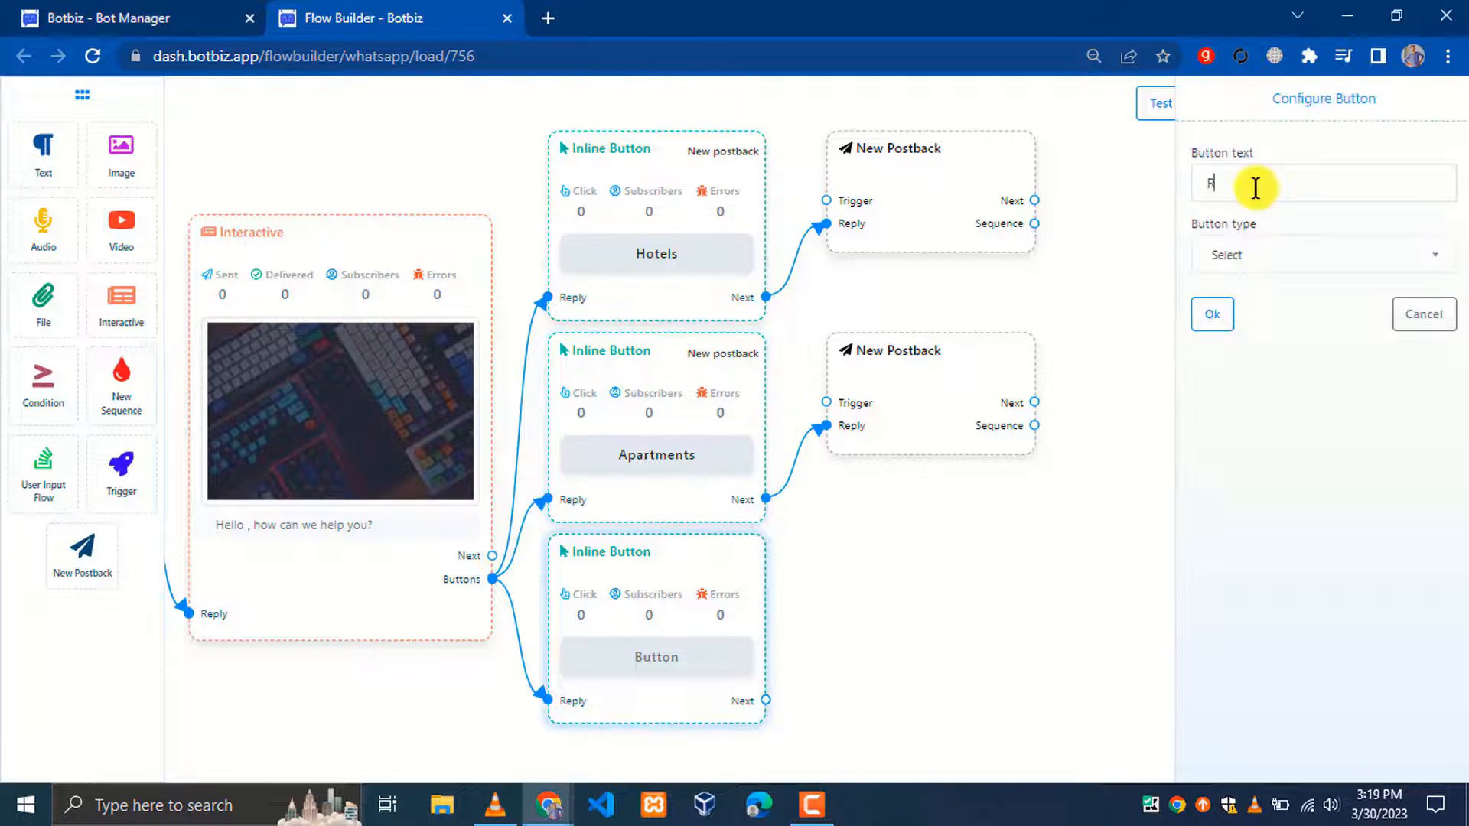
{"action": "type", "text": "esorts"}
{"action": "left_click", "coordinate": [1230, 255]}
{"action": "left_click", "coordinate": [1224, 380]}
{"action": "left_click", "coordinate": [1213, 315]}
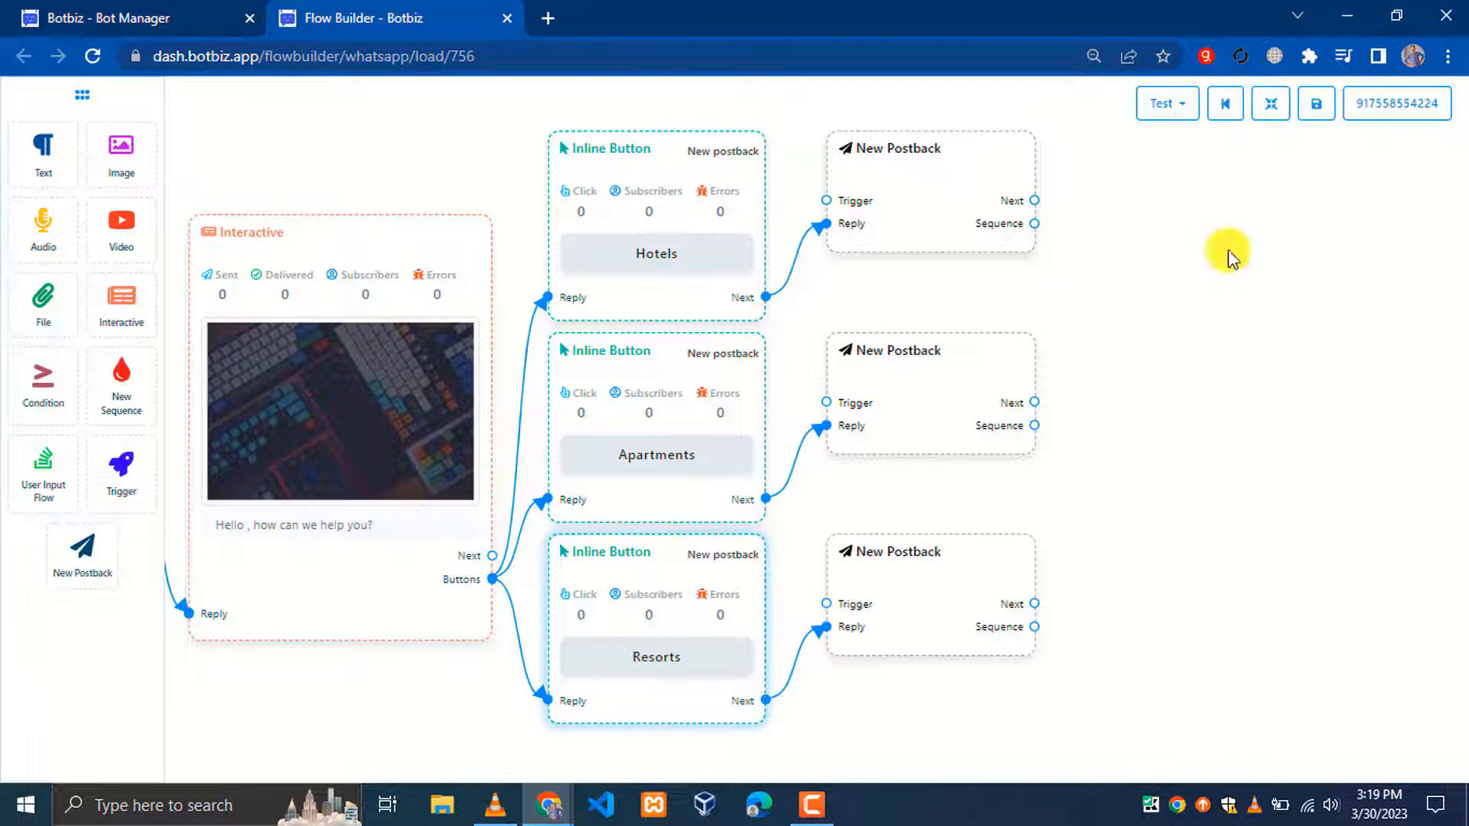
{"action": "left_click", "coordinate": [1270, 104]}
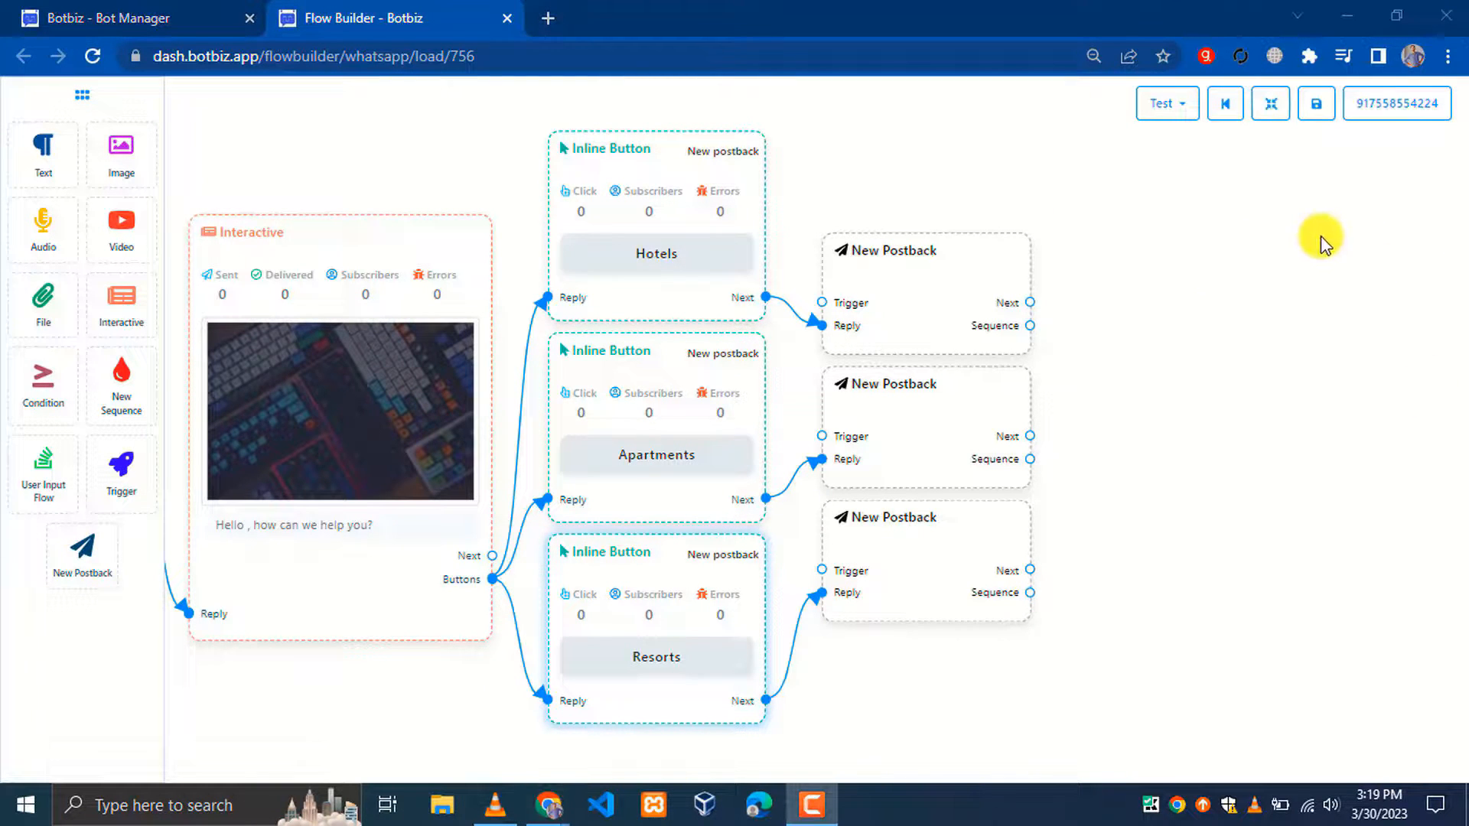
Tidy the layout and title the first two postbacks Rooms and Apartment
{"action": "left_click", "coordinate": [1270, 103]}
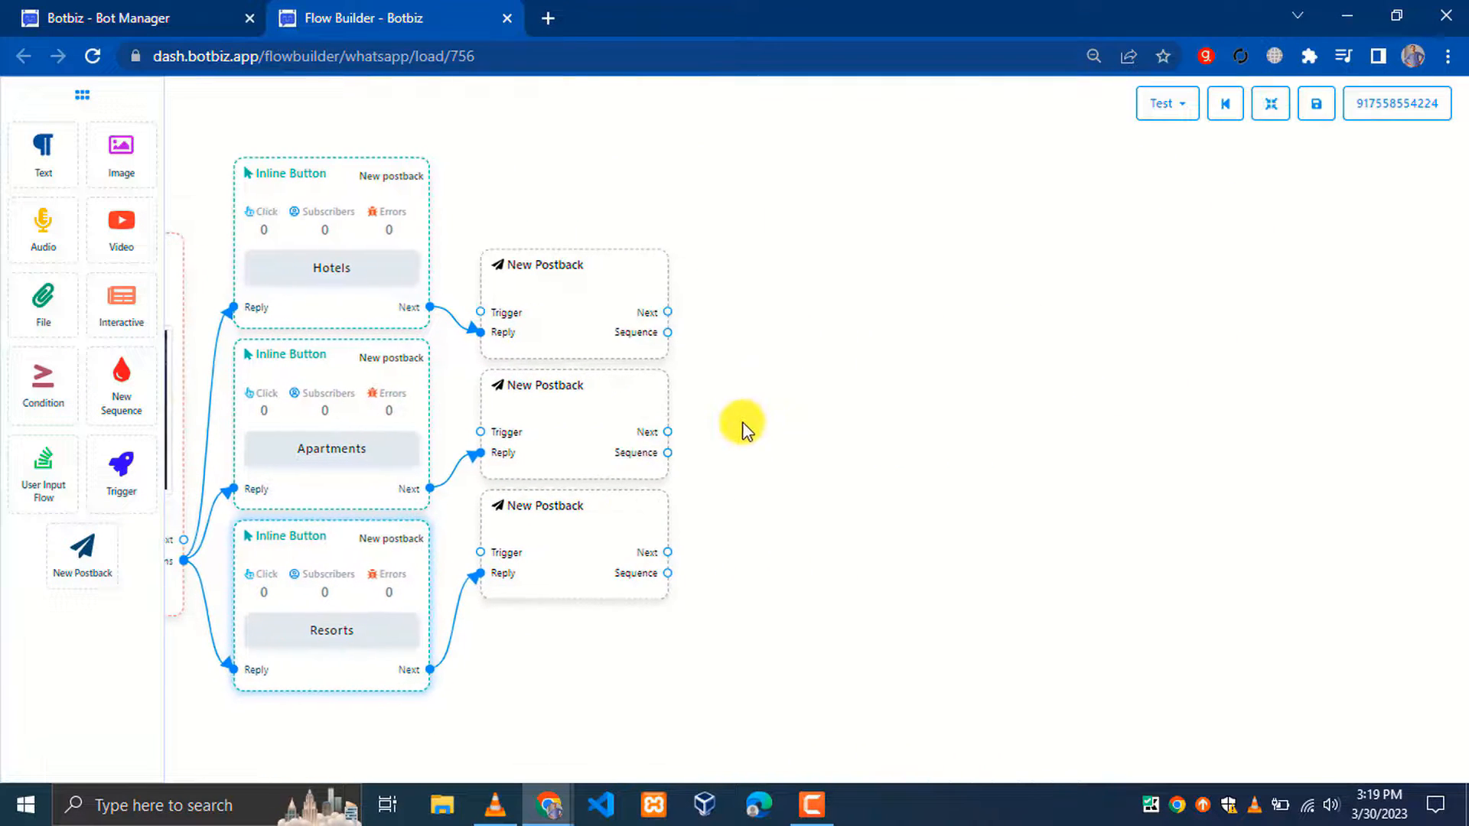
{"action": "double_click", "coordinate": [564, 285]}
{"action": "left_click", "coordinate": [1269, 206]}
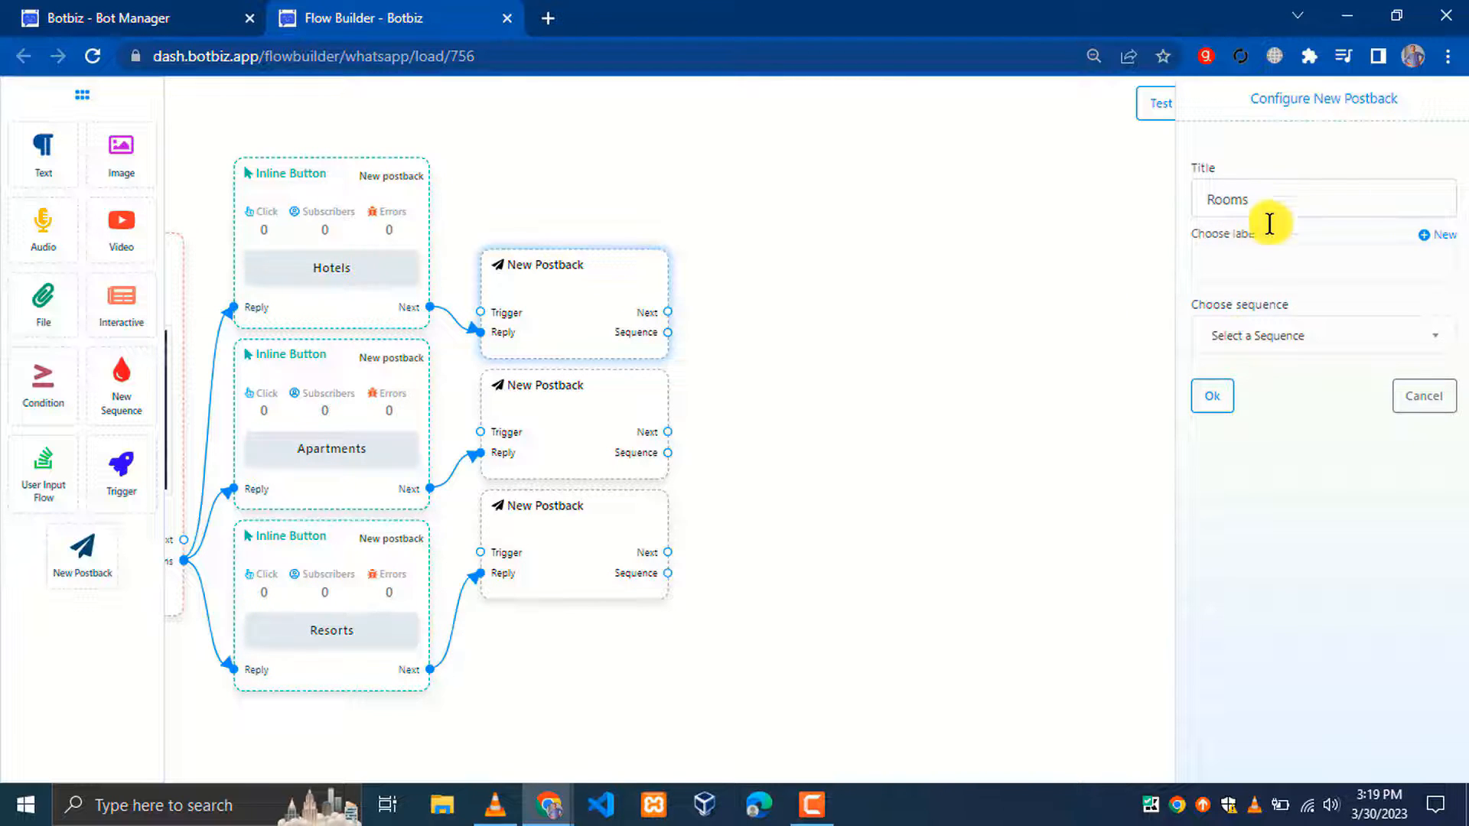
{"action": "left_click", "coordinate": [1213, 395]}
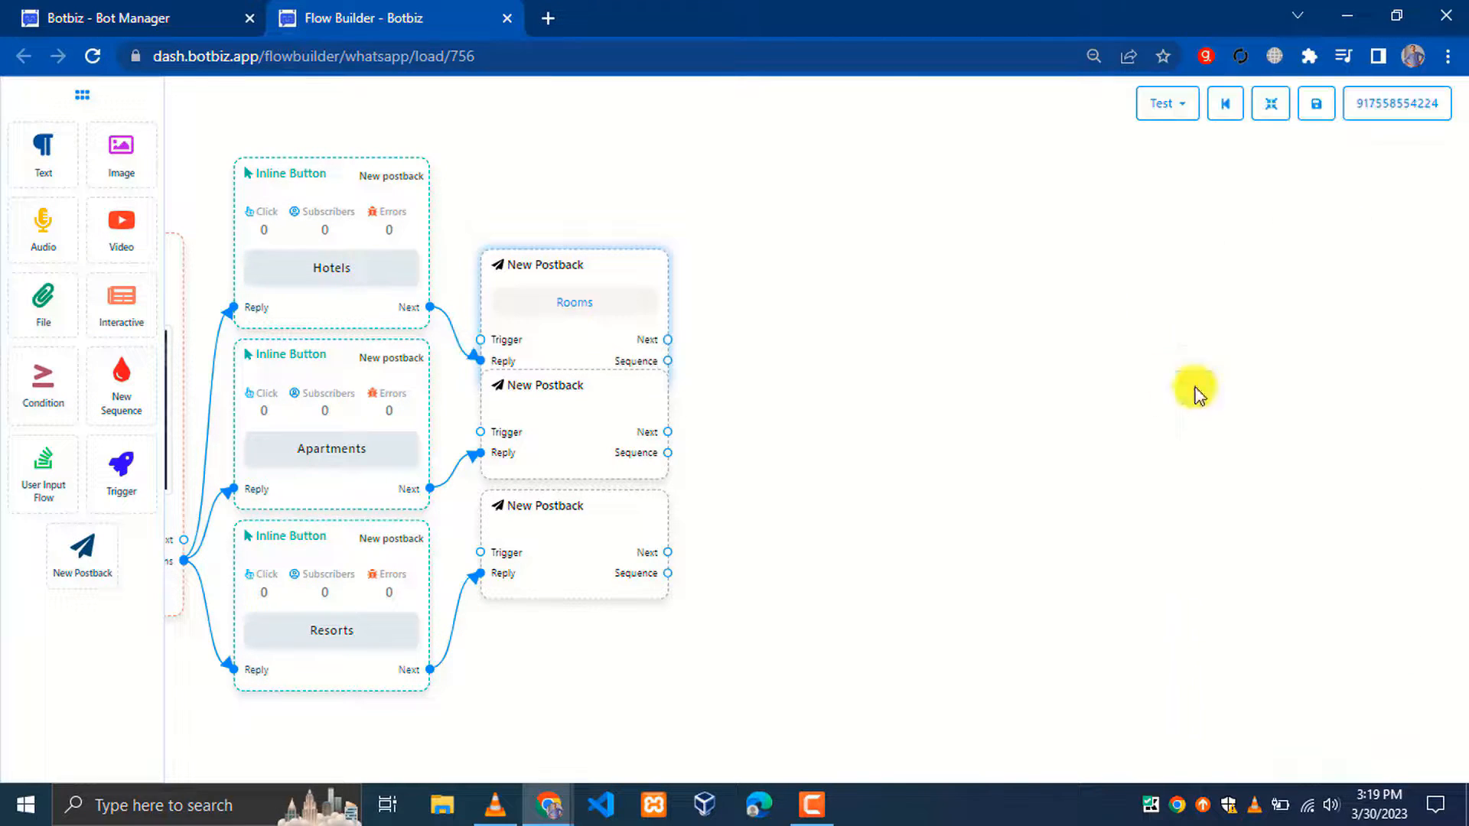
{"action": "left_click", "coordinate": [604, 417]}
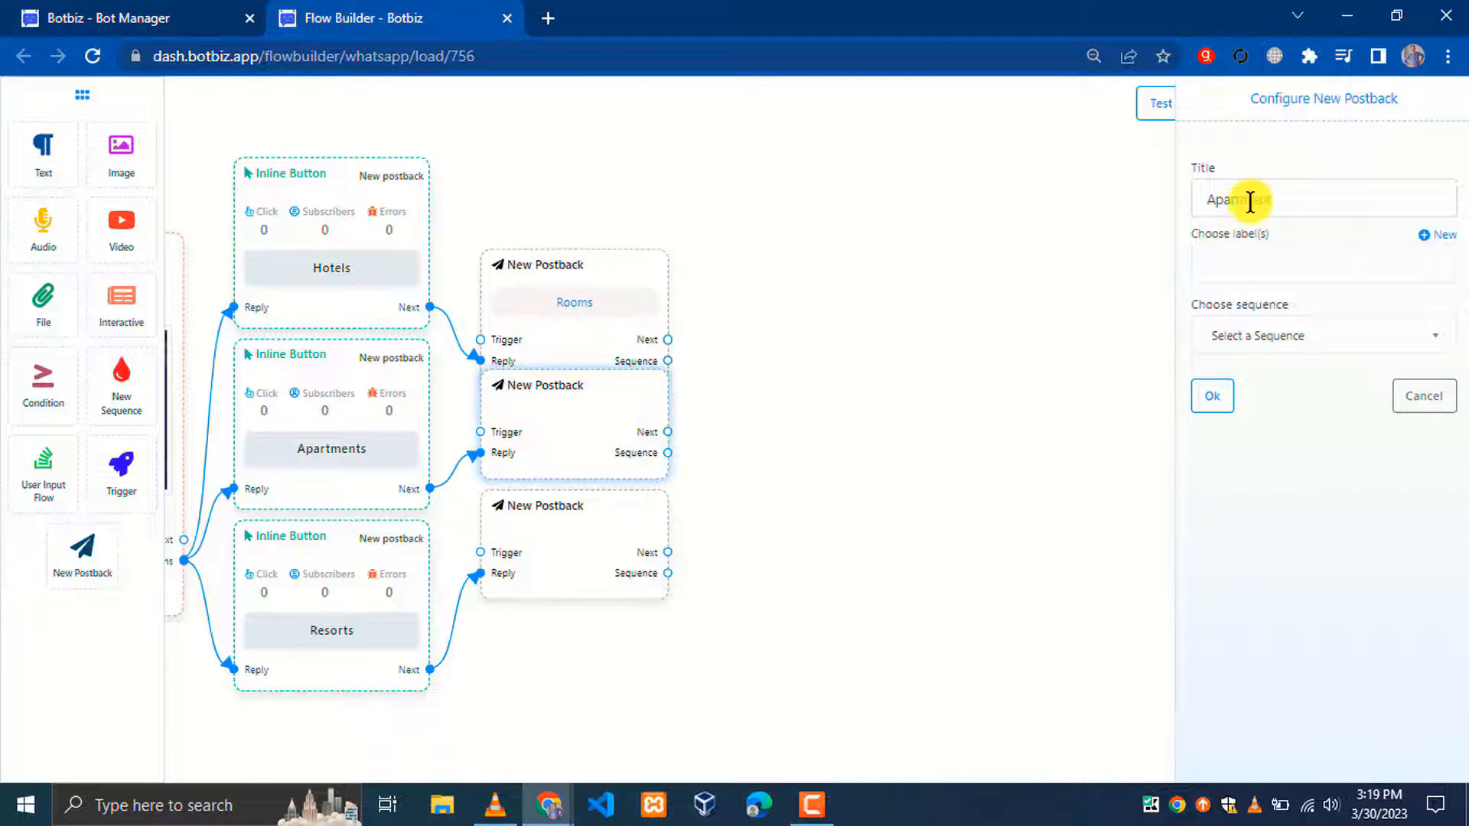
{"action": "left_click", "coordinate": [1214, 396]}
Title the third postback 'Resort' and re-space the postbacks so they don't overlap
{"action": "left_click", "coordinate": [579, 559]}
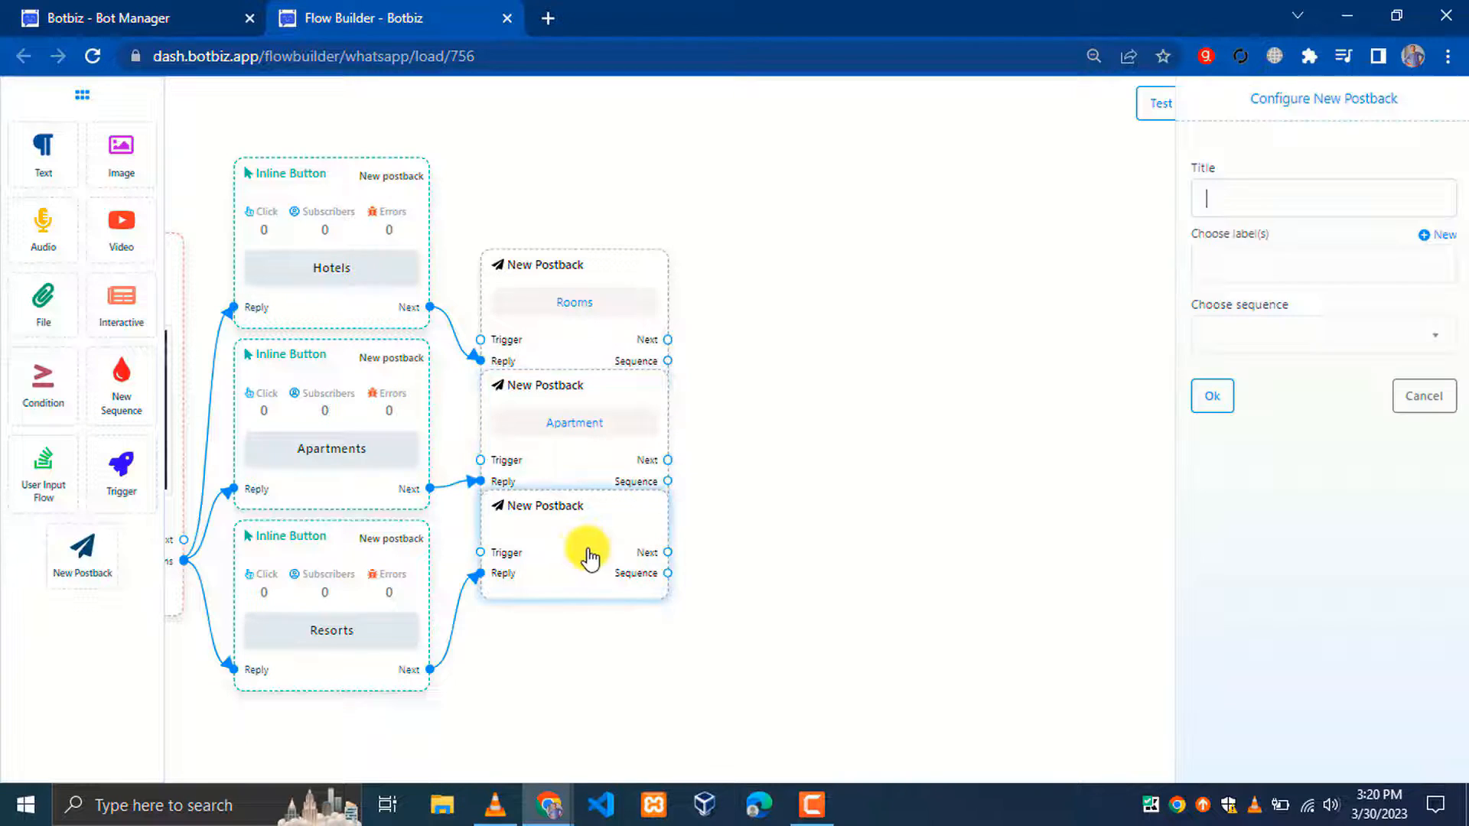
{"action": "type", "text": "R"}
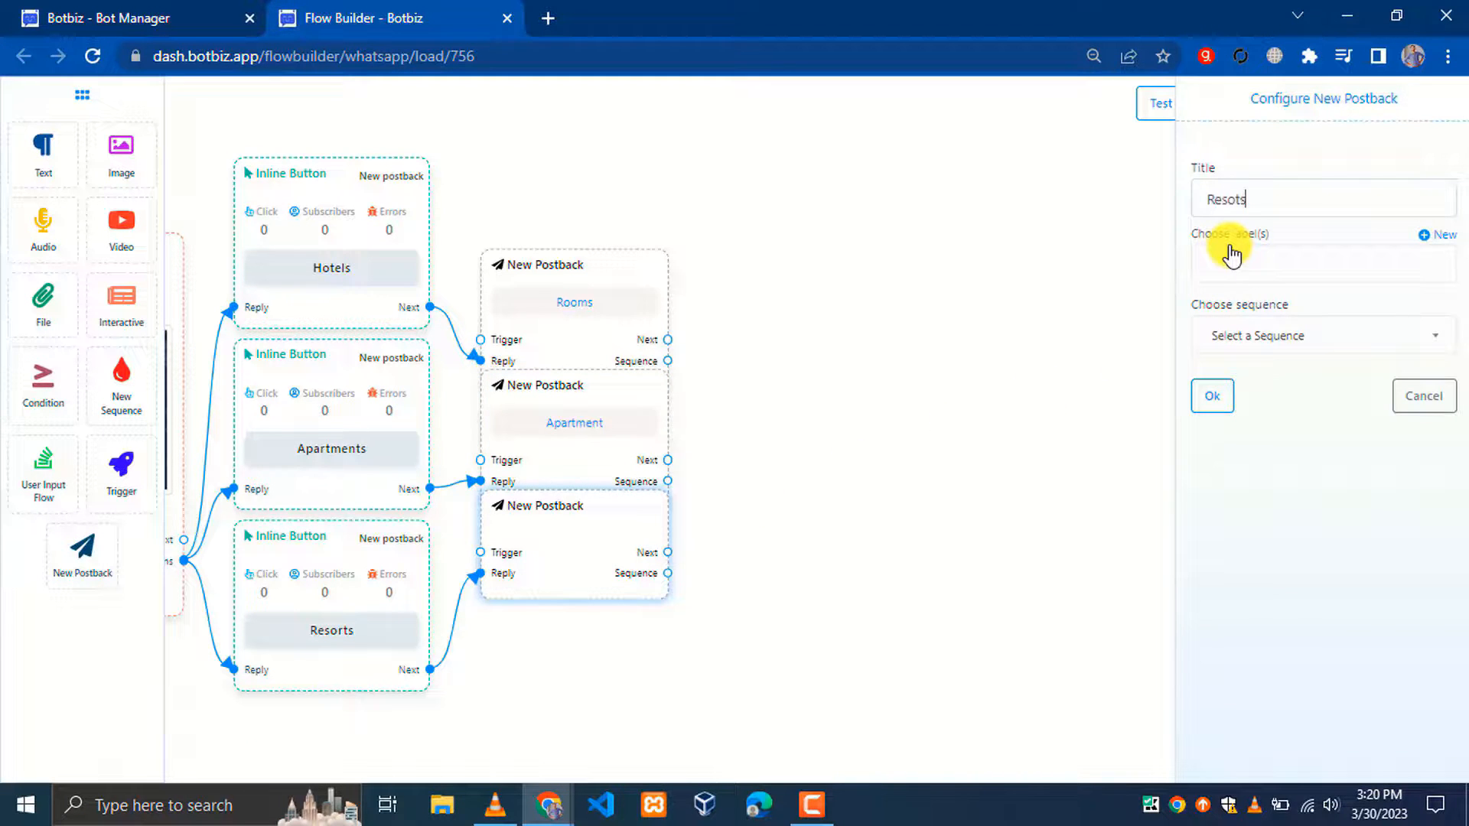
{"action": "type", "text": "esorts"}
{"action": "key", "text": "BackSpace"}
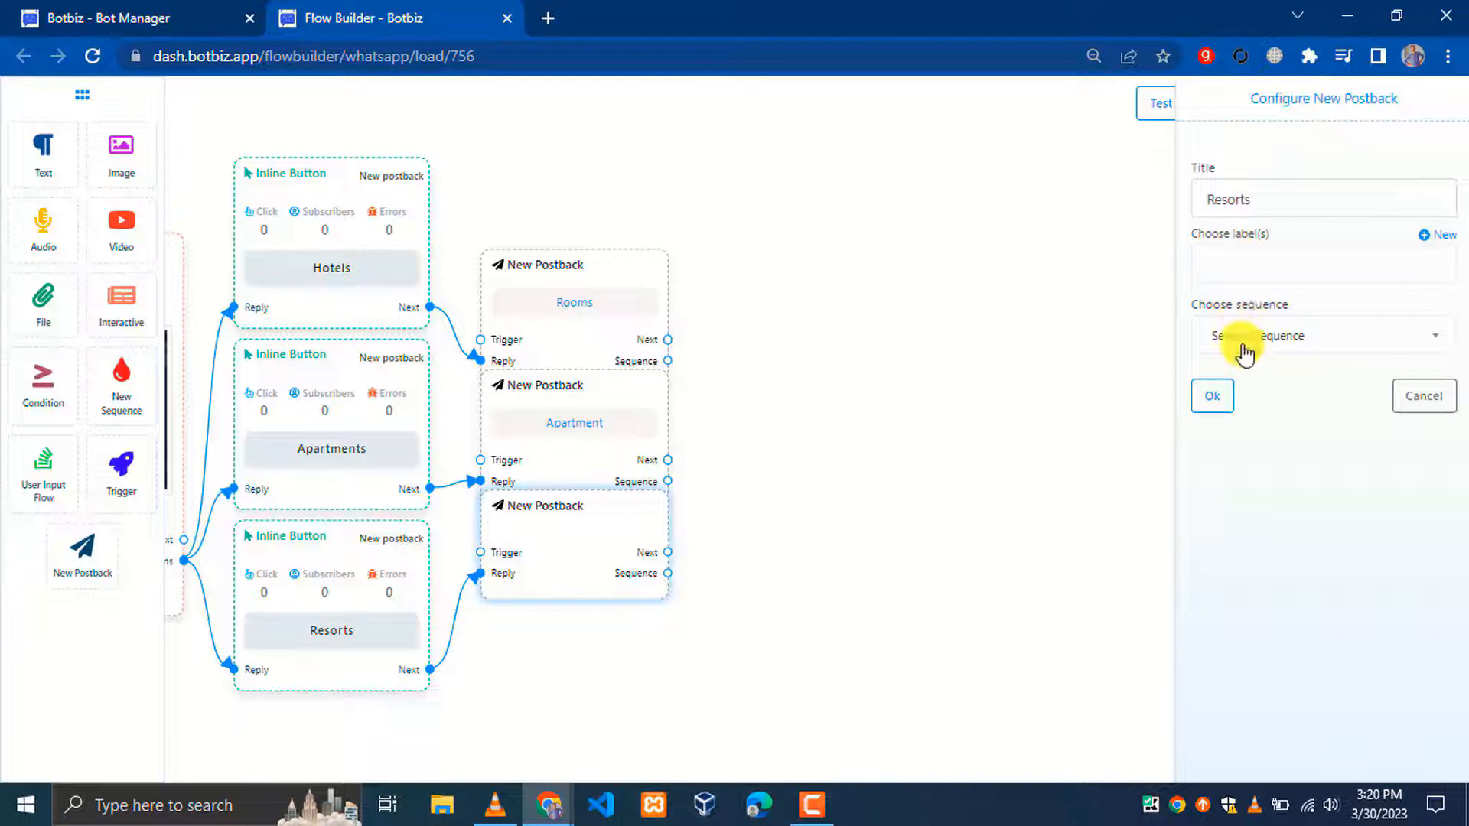
{"action": "left_click", "coordinate": [1215, 396]}
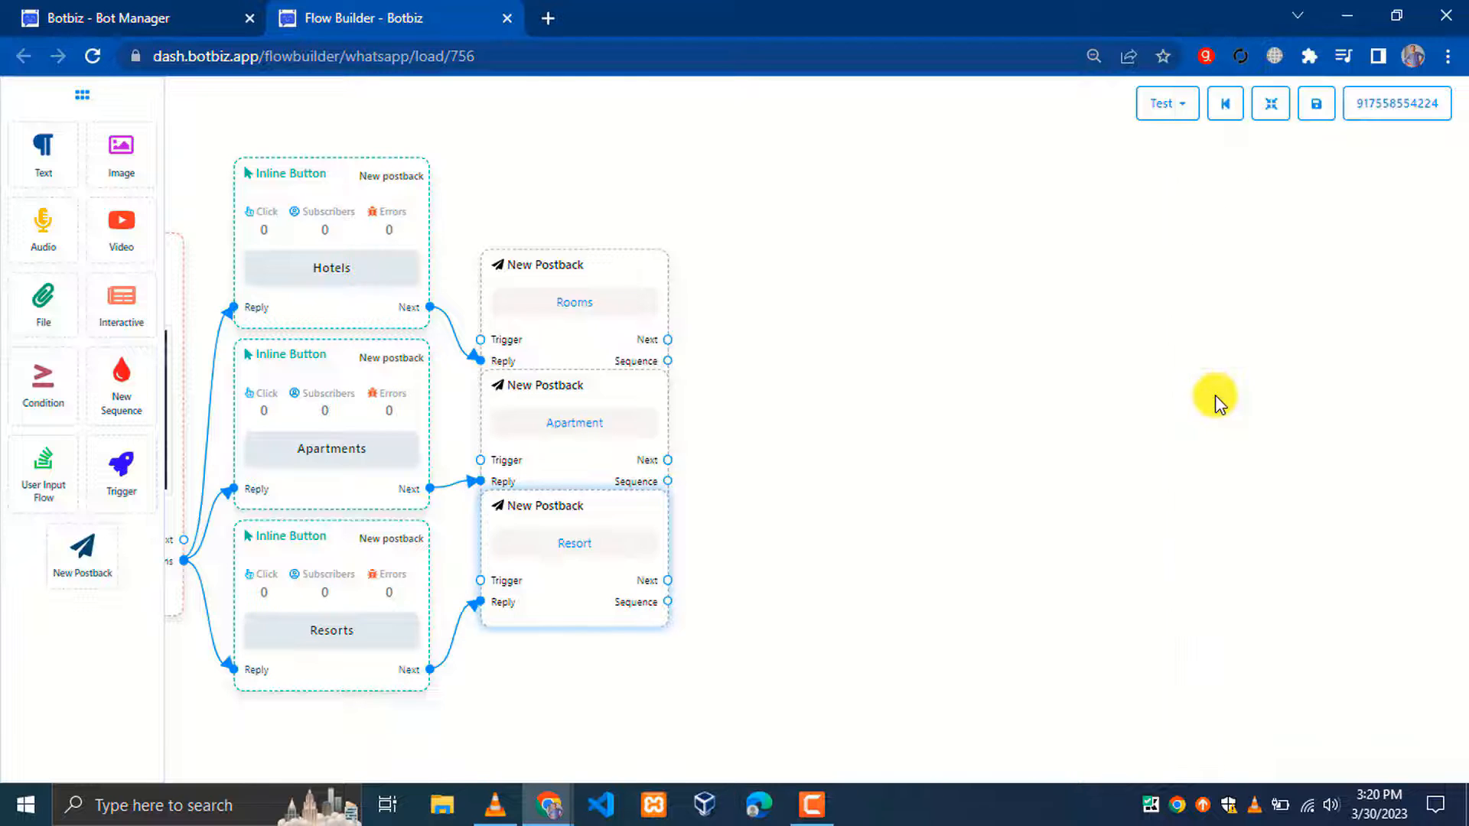
{"action": "left_click", "coordinate": [1271, 113]}
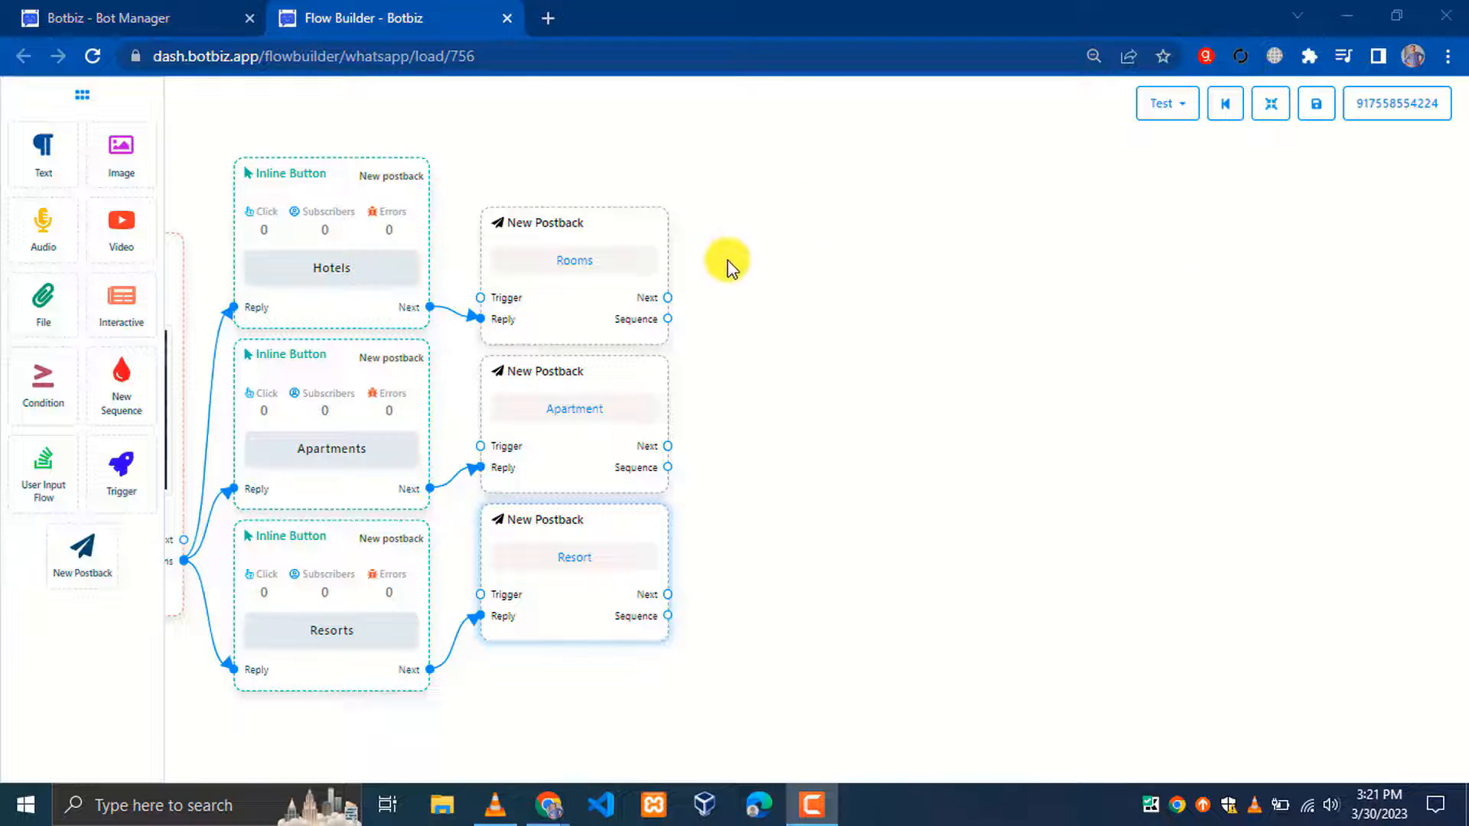
Add an Interactive message after Rooms, headed 'Welcome!!!', asking what type of room is needed
{"action": "left_click_drag", "start_coordinate": [668, 298], "coordinate": [892, 341]}
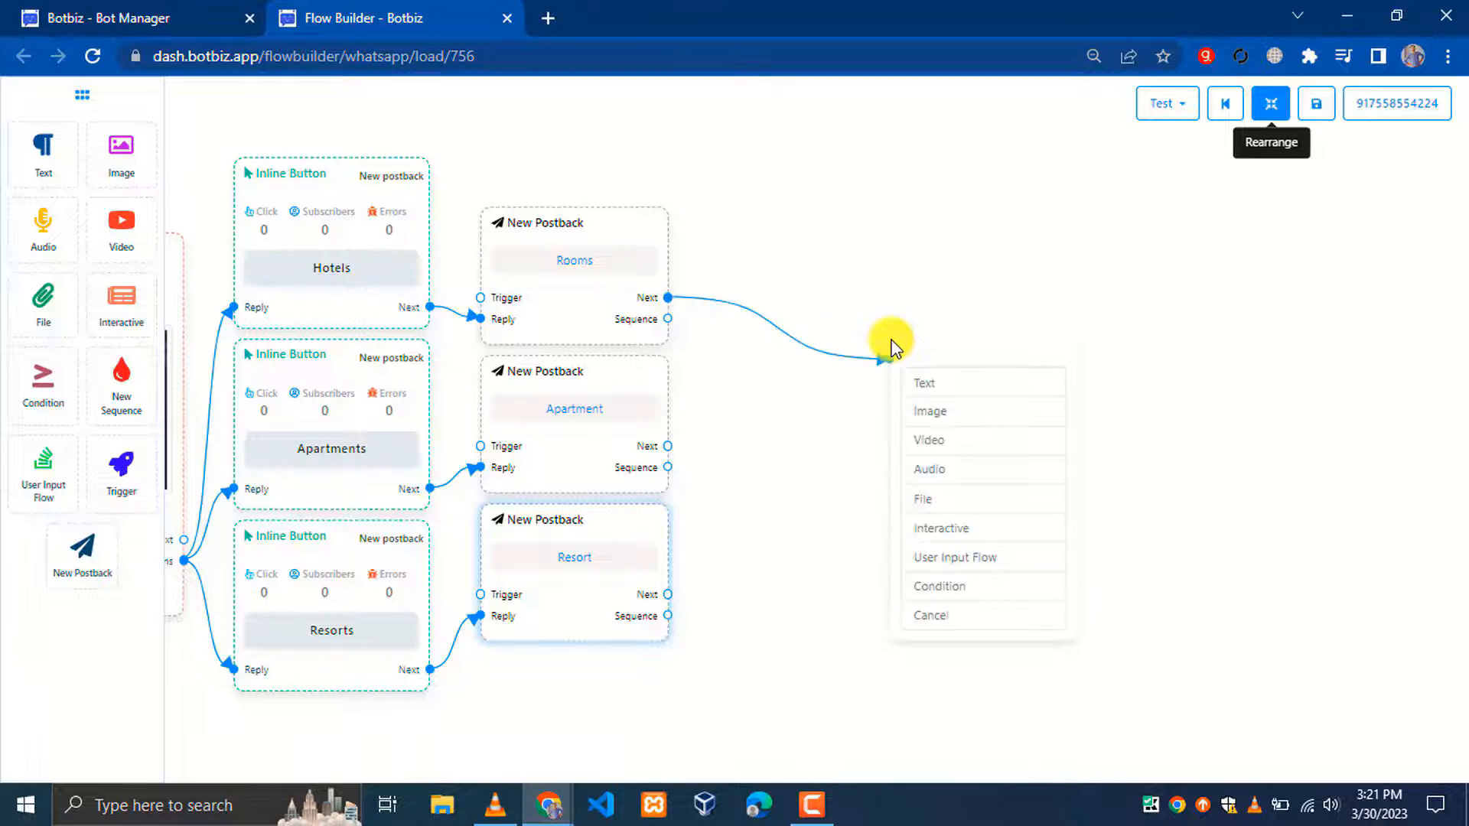
{"action": "left_click", "coordinate": [947, 540]}
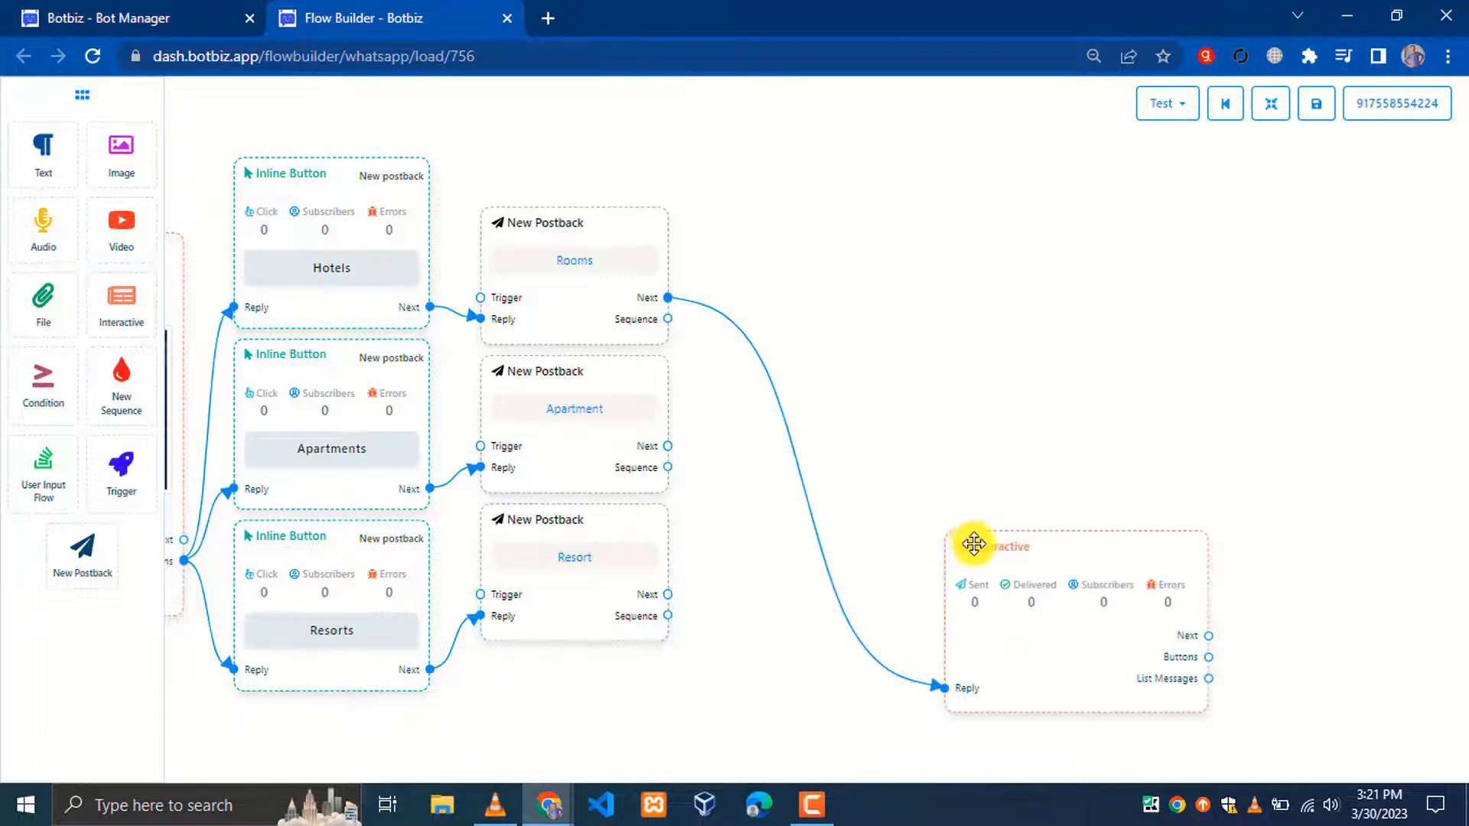
{"action": "left_click_drag", "start_coordinate": [971, 547], "coordinate": [842, 253]}
{"action": "double_click", "coordinate": [843, 253]}
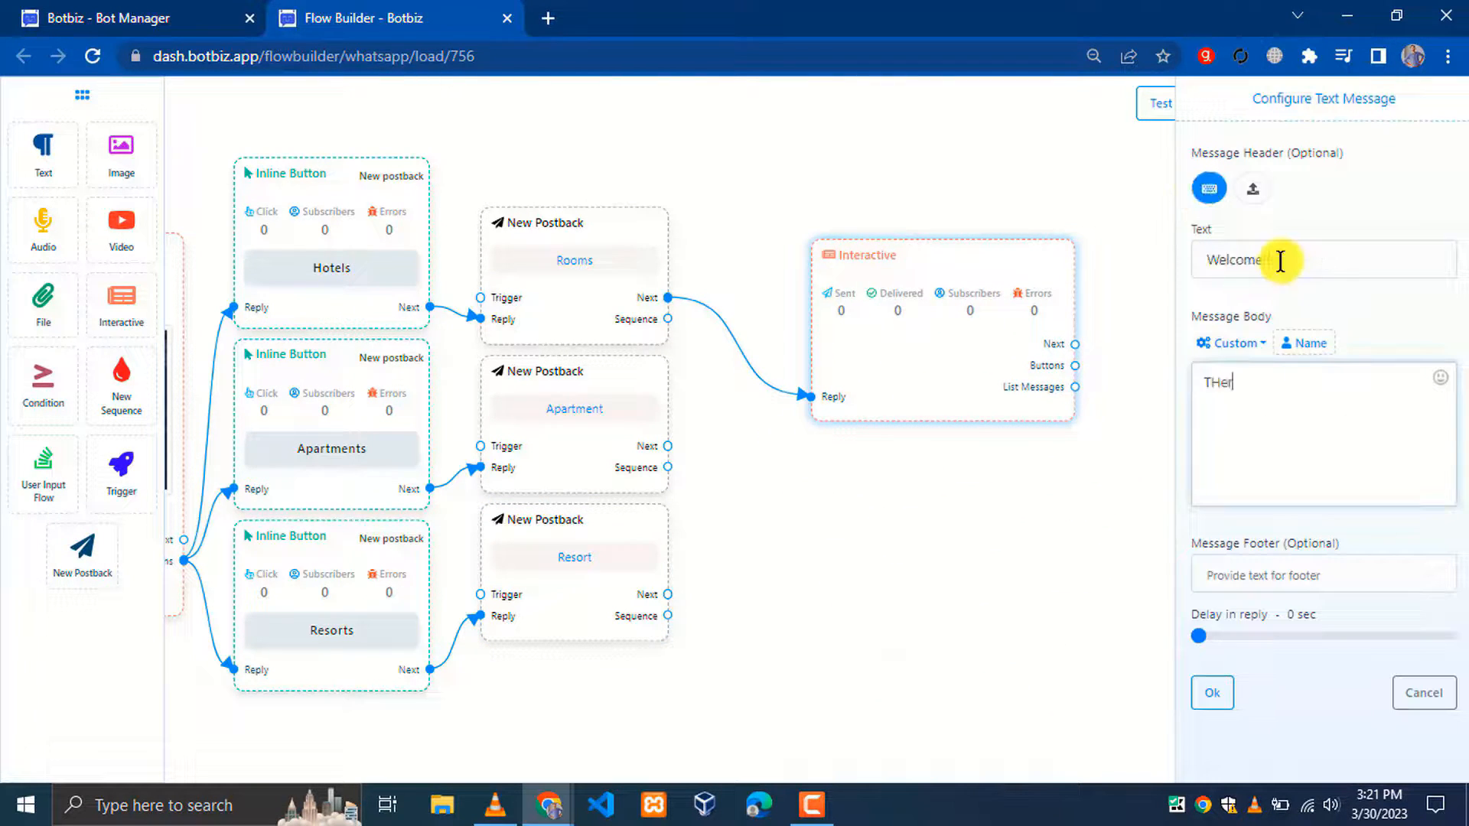
{"action": "type", "text": "at type of room do you need???"}
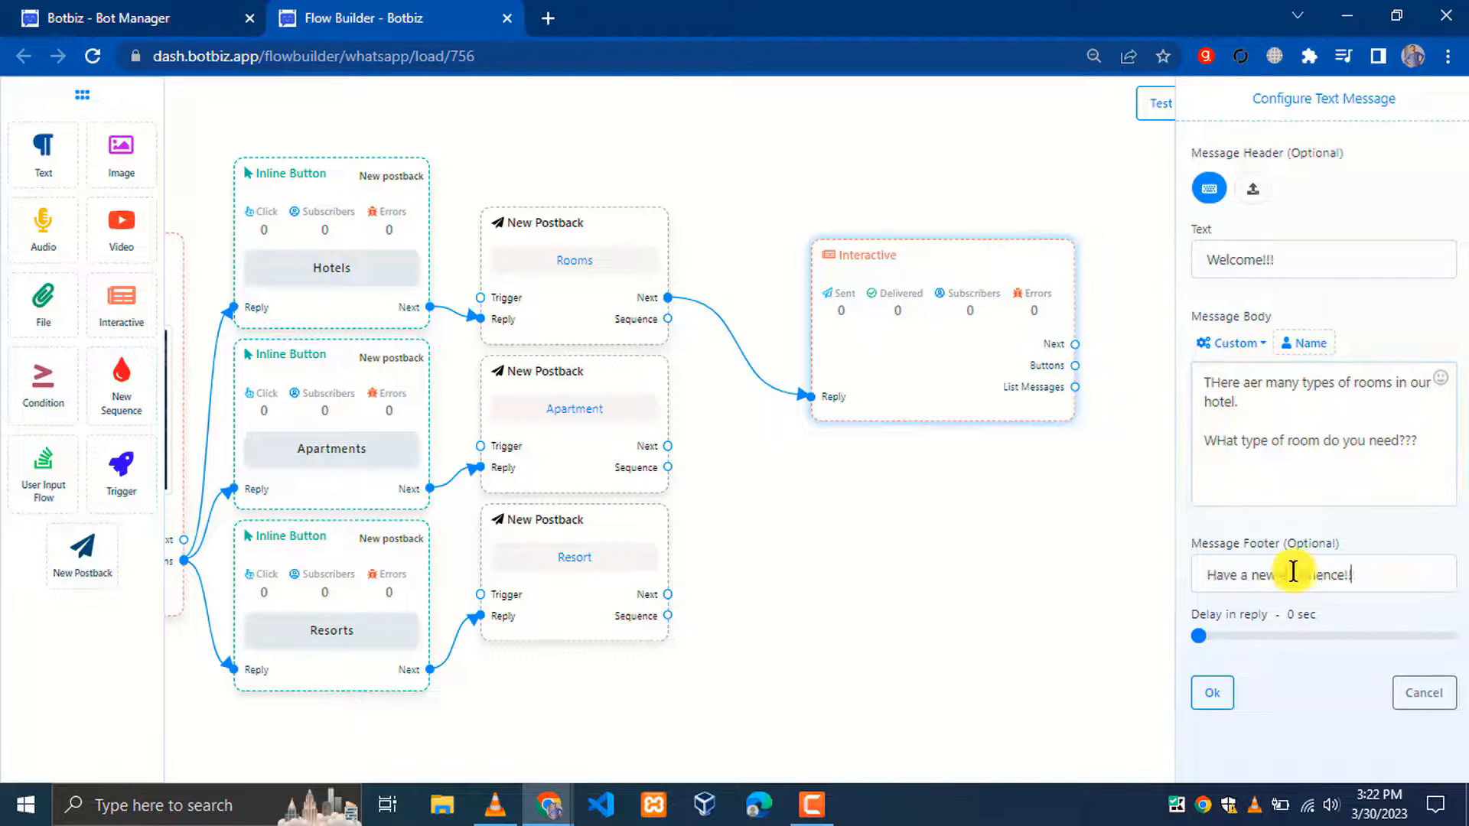
{"action": "left_click", "coordinate": [1213, 693]}
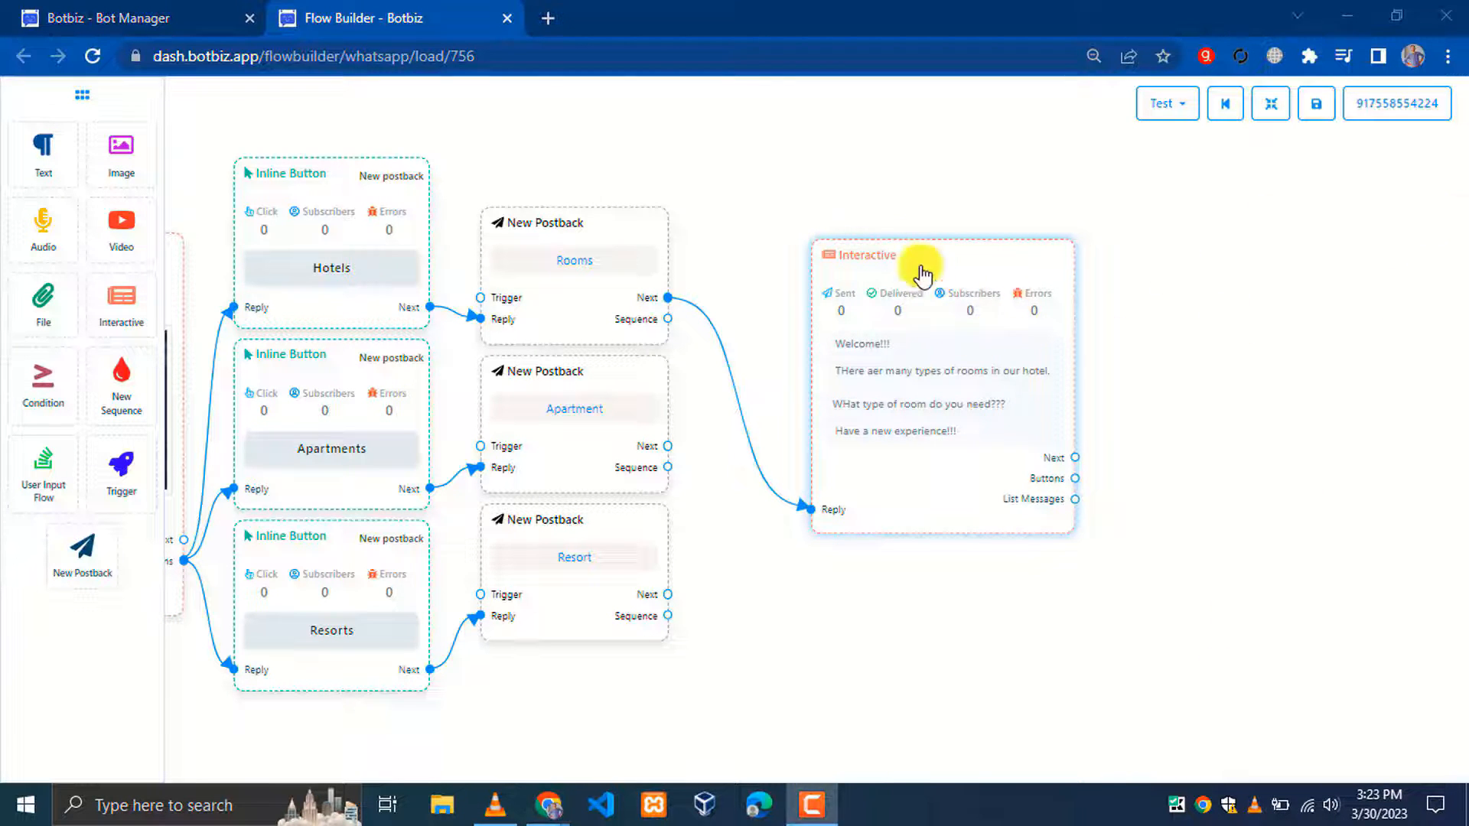
{"action": "left_click_drag", "start_coordinate": [911, 256], "coordinate": [811, 197]}
Add three inline buttons to the room-type message and arrange them in a column
{"action": "left_click", "coordinate": [1271, 103]}
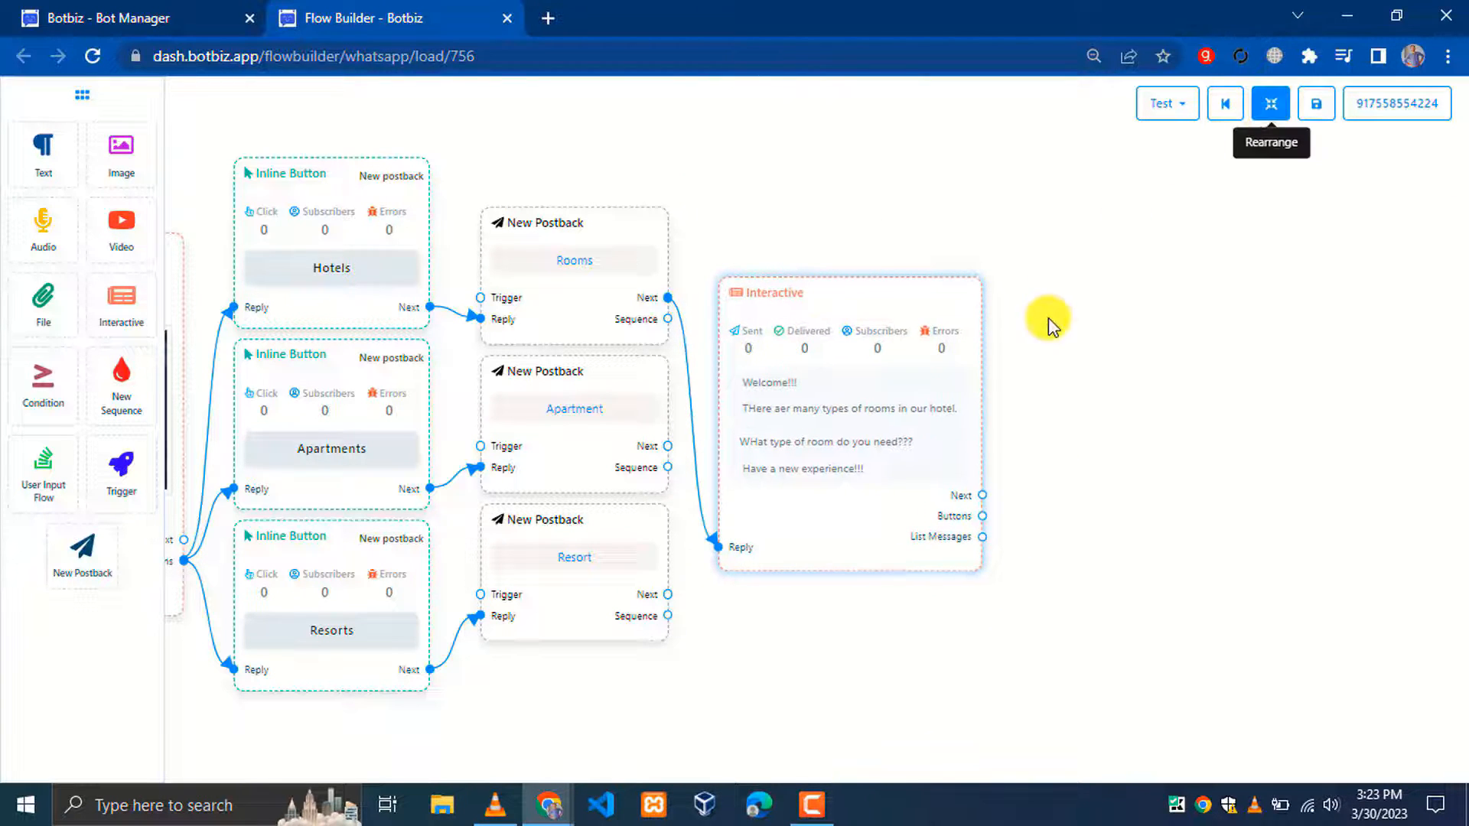
{"action": "left_click_drag", "start_coordinate": [983, 515], "coordinate": [1098, 256]}
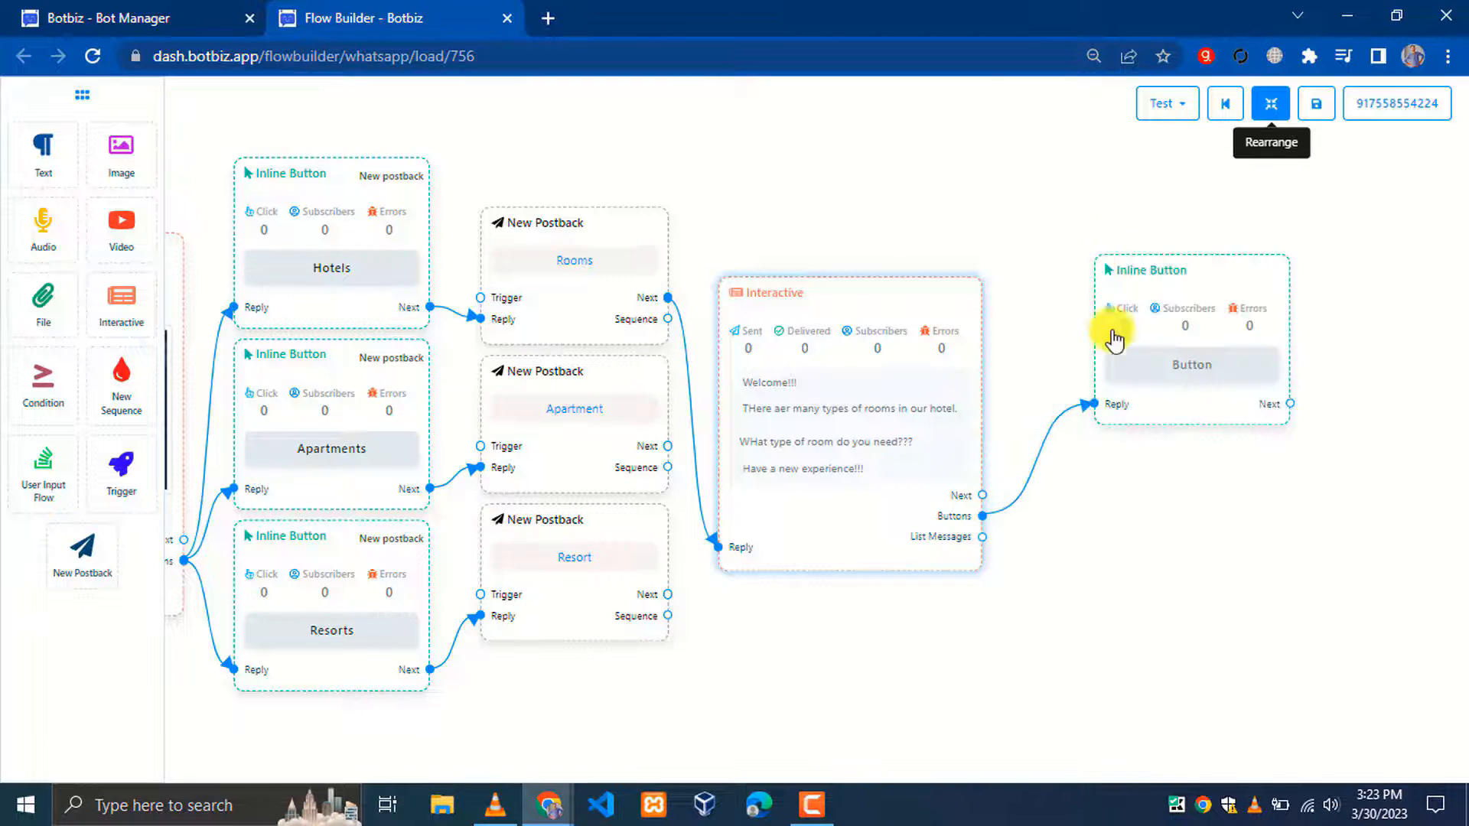
{"action": "left_click_drag", "start_coordinate": [982, 516], "coordinate": [1152, 506]}
{"action": "left_click", "coordinate": [1271, 107]}
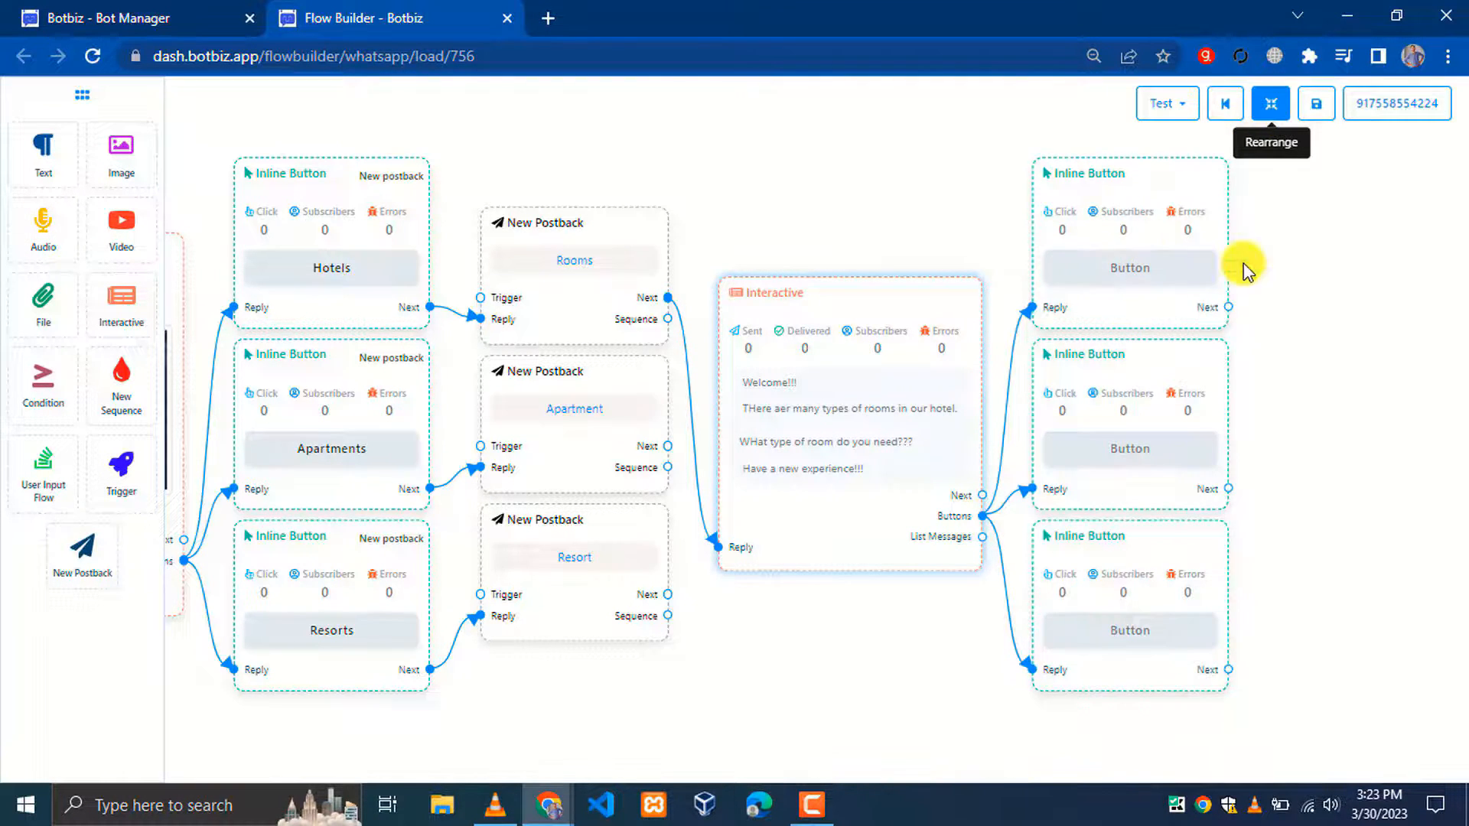
Make the first button 'Deluxe Single Room' with button type New postback
{"action": "double_click", "coordinate": [650, 210]}
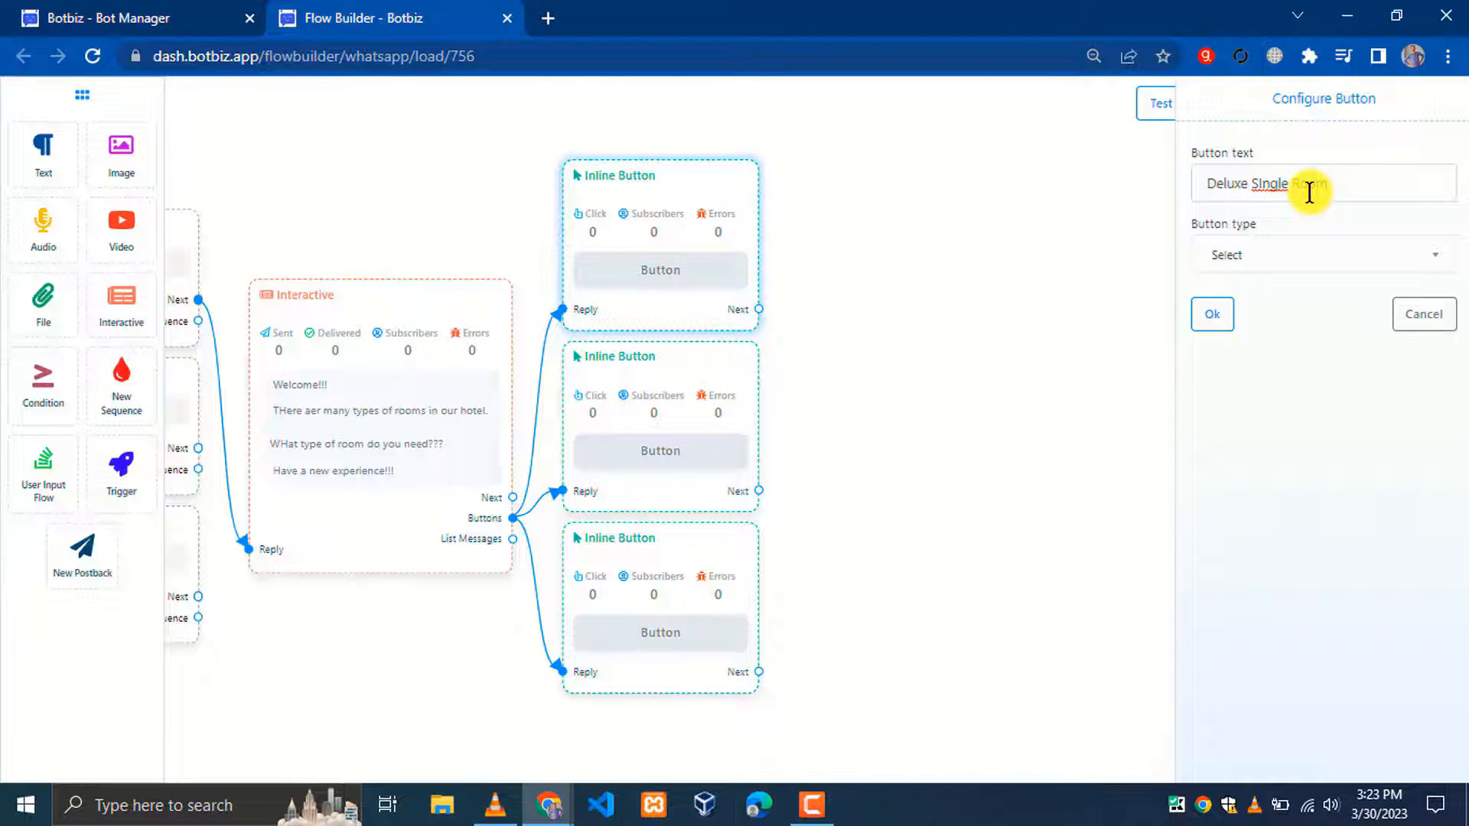
{"action": "left_click", "coordinate": [1268, 264]}
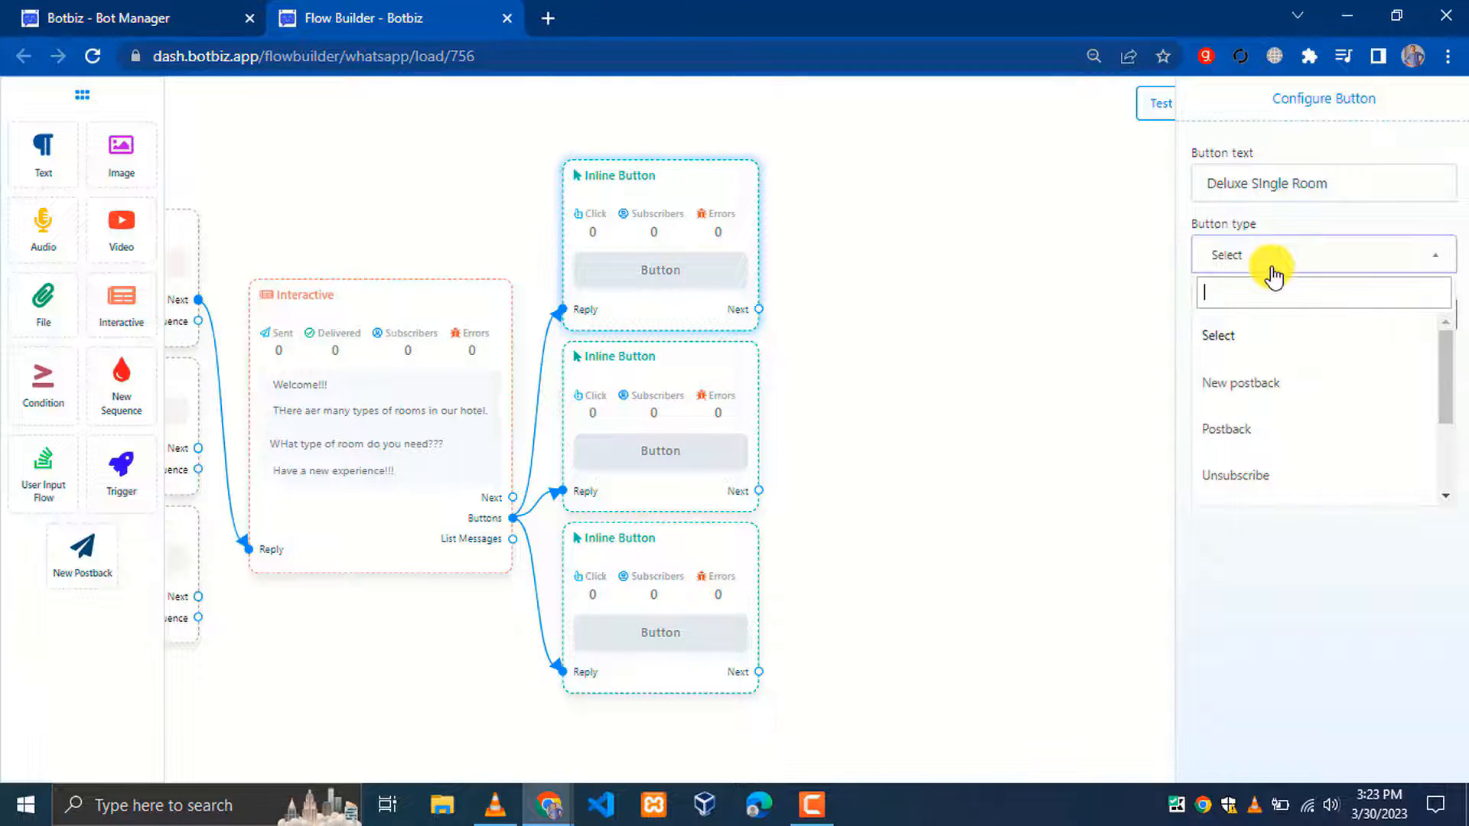
{"action": "left_click", "coordinate": [1252, 393]}
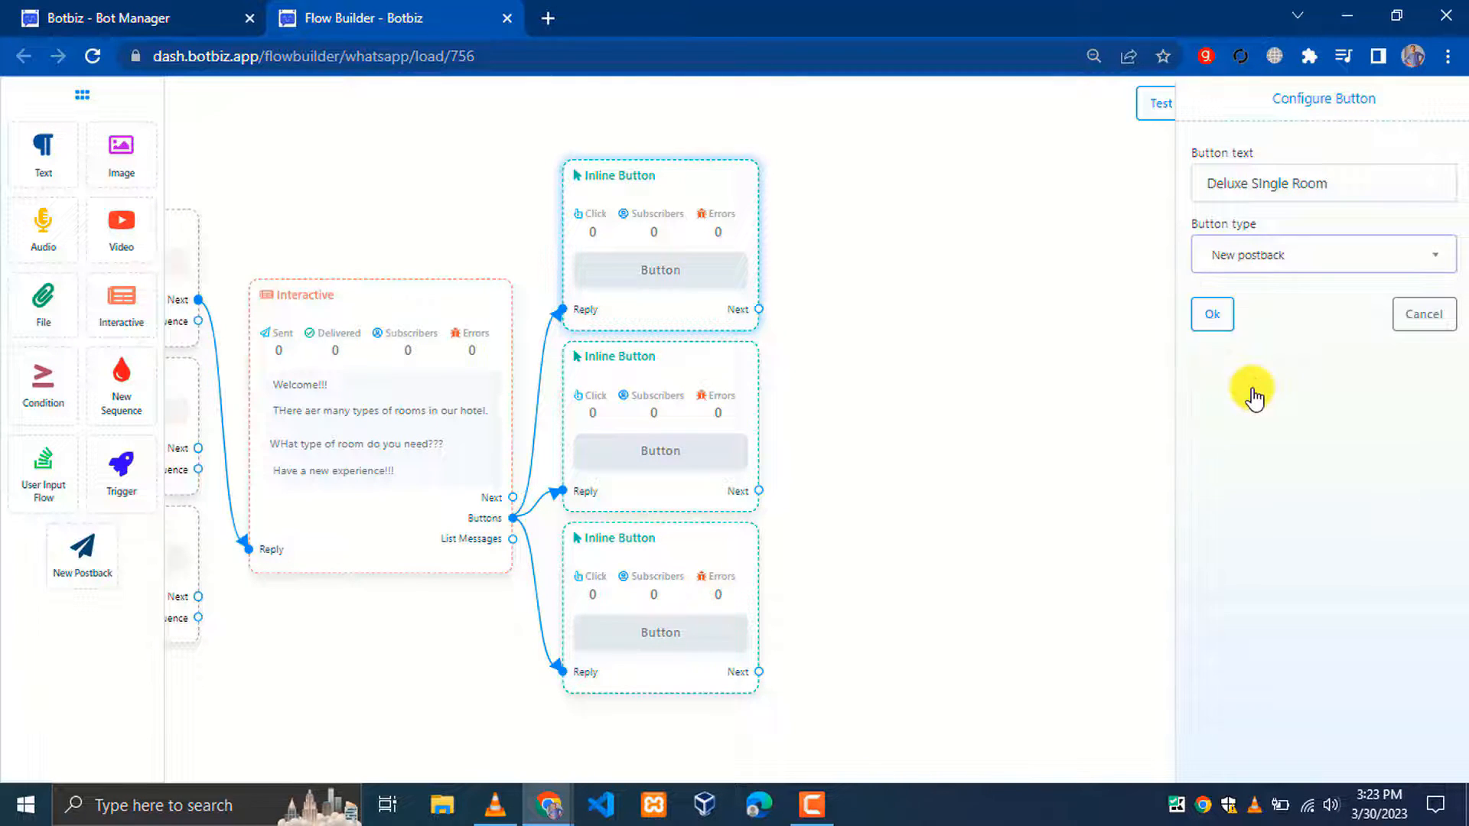
{"action": "left_click", "coordinate": [1216, 317]}
Make the second button 'Deluxe double room' with button type New postback
{"action": "left_click", "coordinate": [677, 387]}
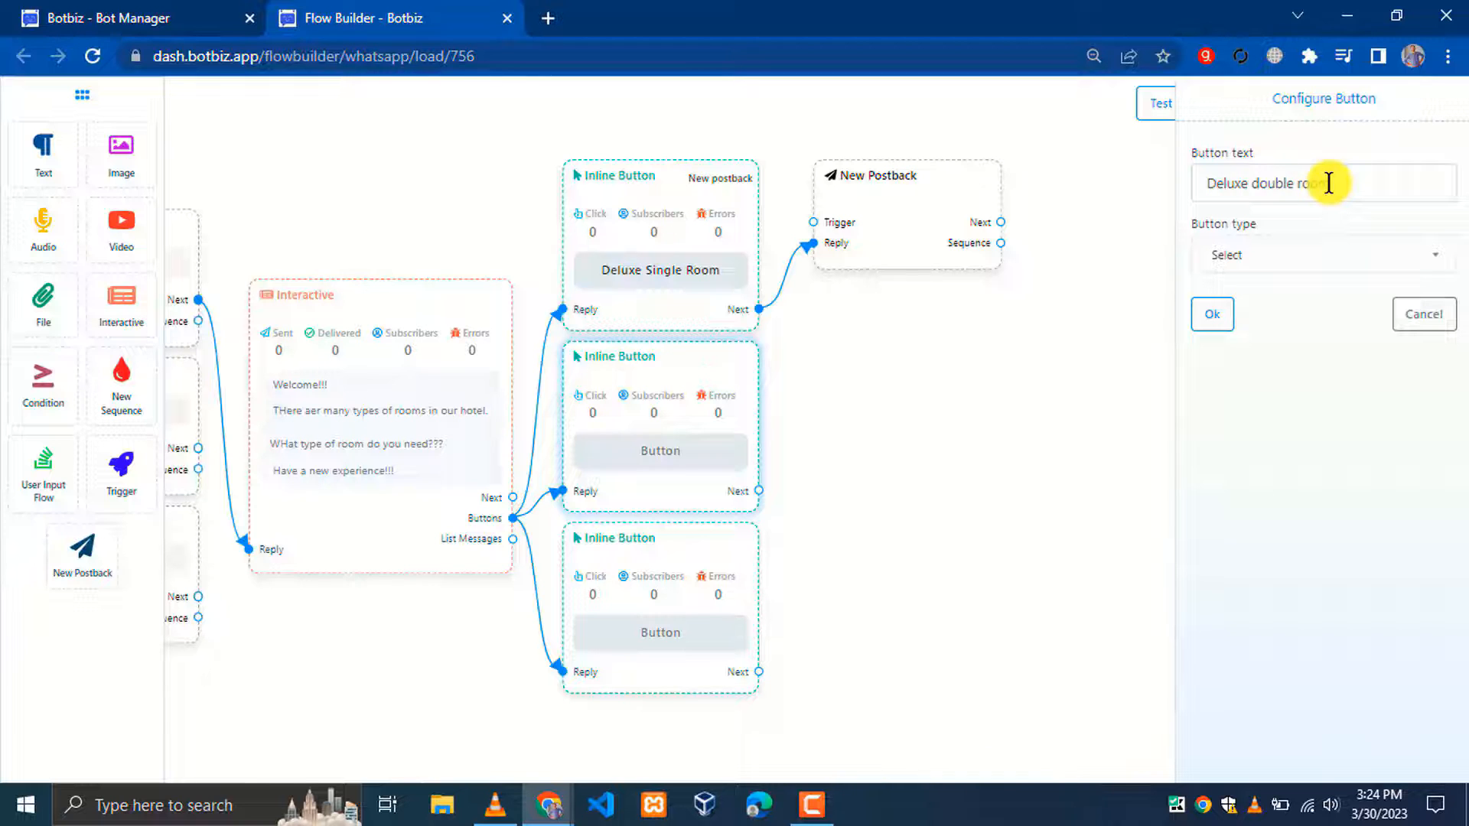
{"action": "left_click", "coordinate": [1328, 183]}
{"action": "type", "text": "Deluxe double room"}
{"action": "left_click", "coordinate": [1247, 257]}
{"action": "left_click", "coordinate": [1249, 383]}
{"action": "left_click", "coordinate": [1216, 316]}
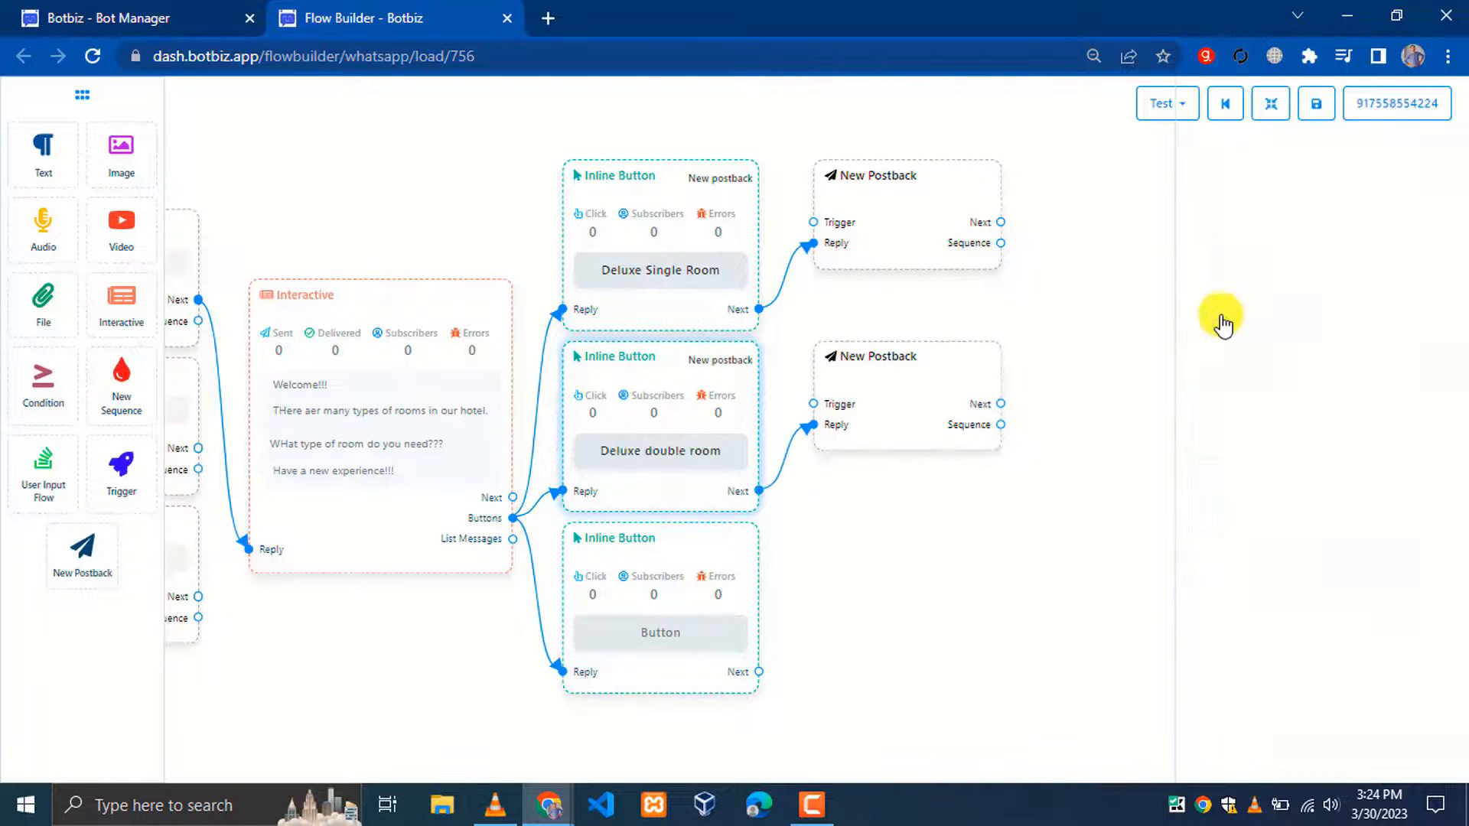
Make the third button 'Junior Suite' with button type New postback
{"action": "left_click", "coordinate": [687, 565]}
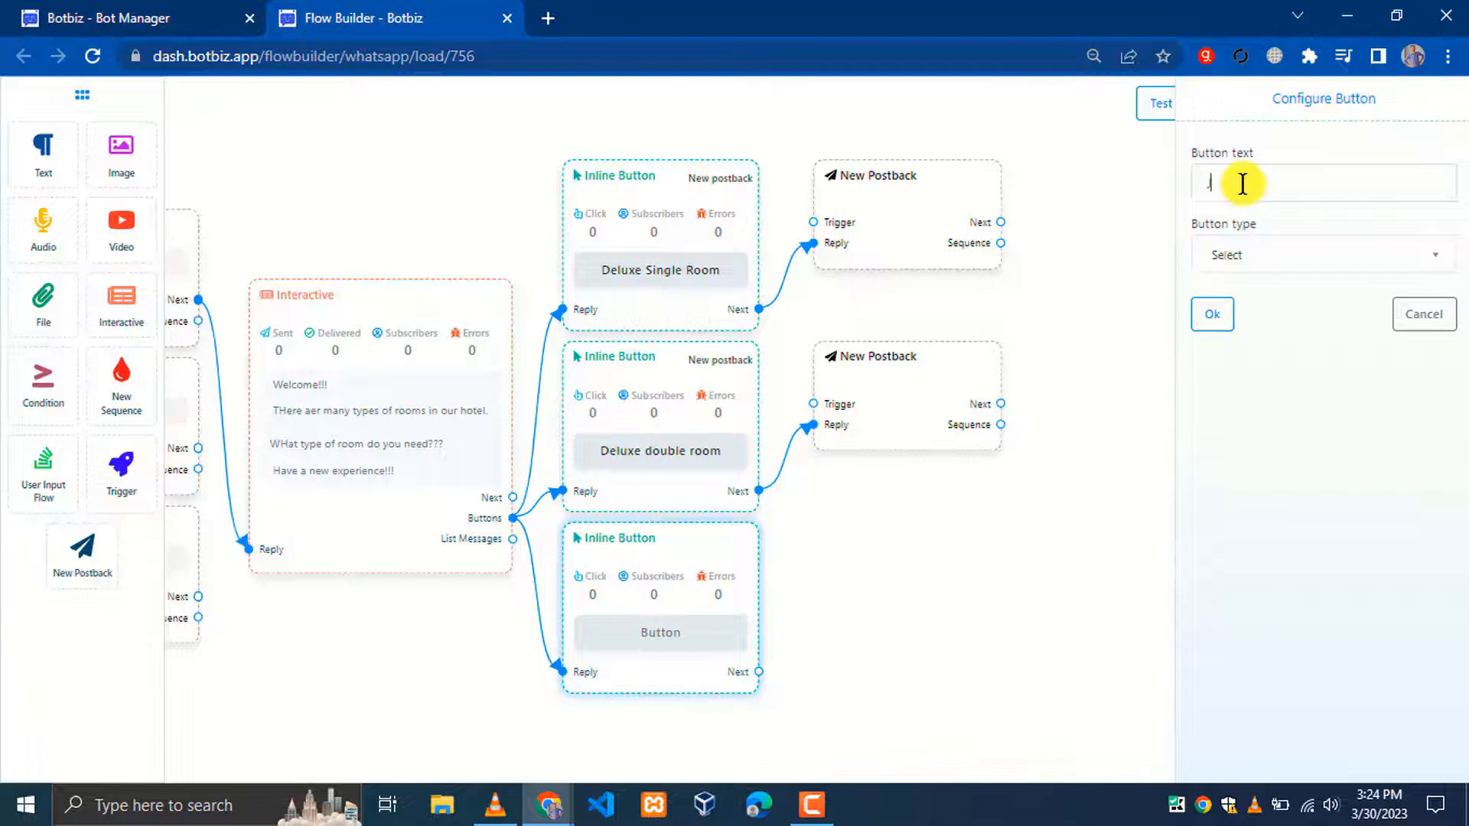
{"action": "left_click", "coordinate": [1262, 254]}
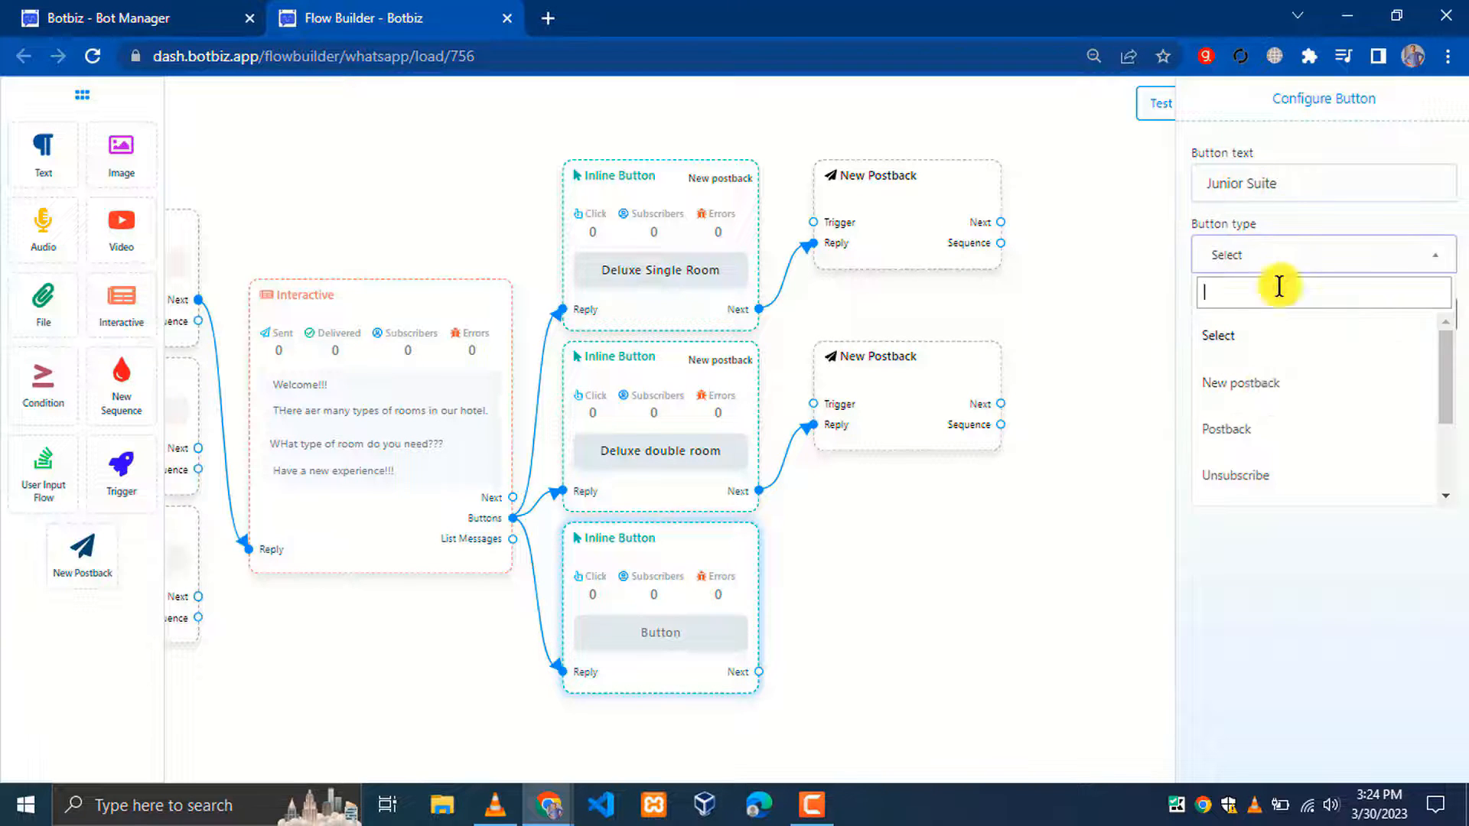
{"action": "left_click", "coordinate": [1255, 385]}
{"action": "left_click", "coordinate": [1213, 314]}
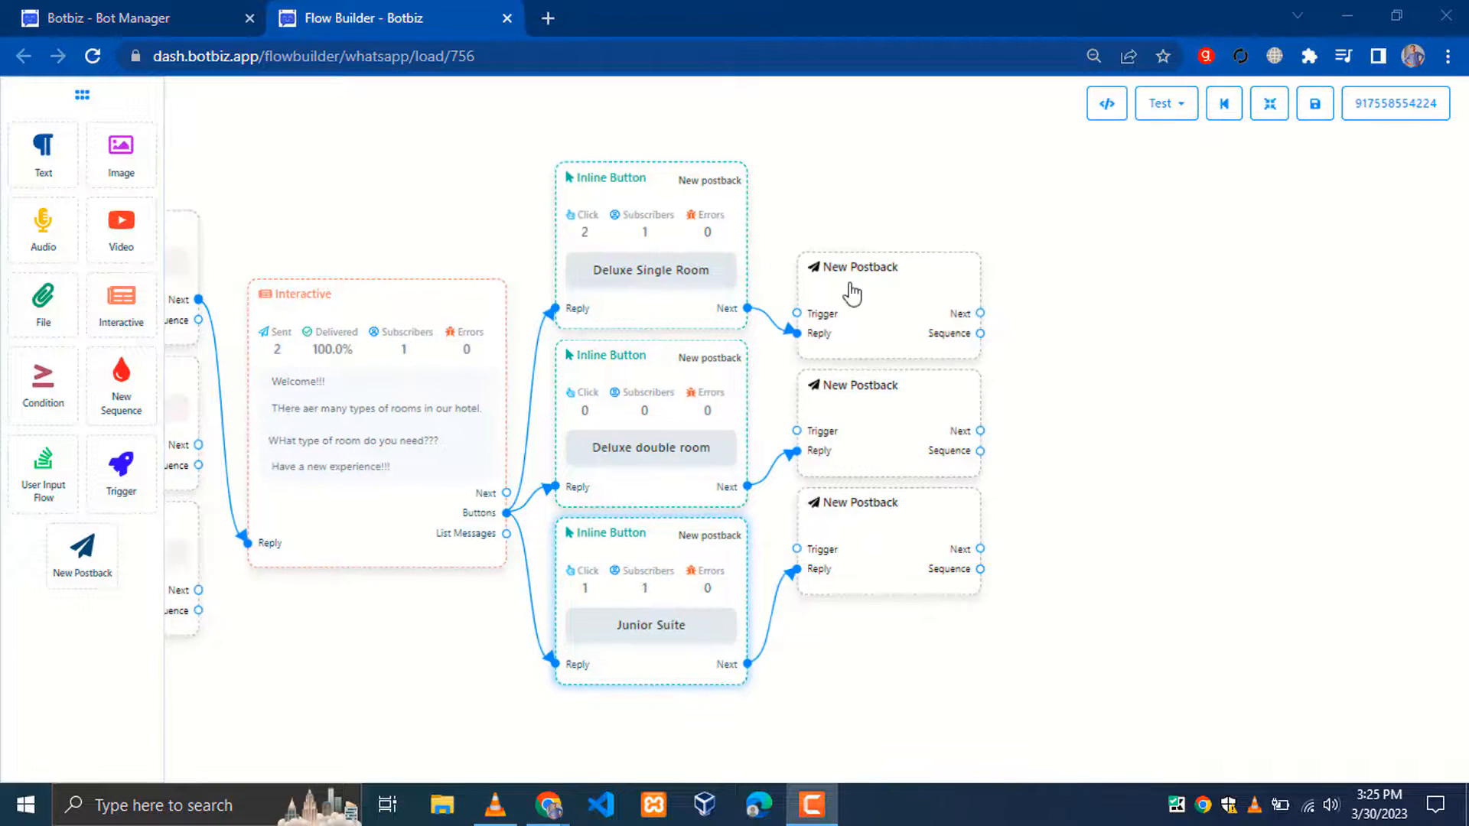
Title the three new postbacks Deluxe Single Room, Deluxe Double Room and Junior Suite
{"action": "double_click", "coordinate": [890, 307]}
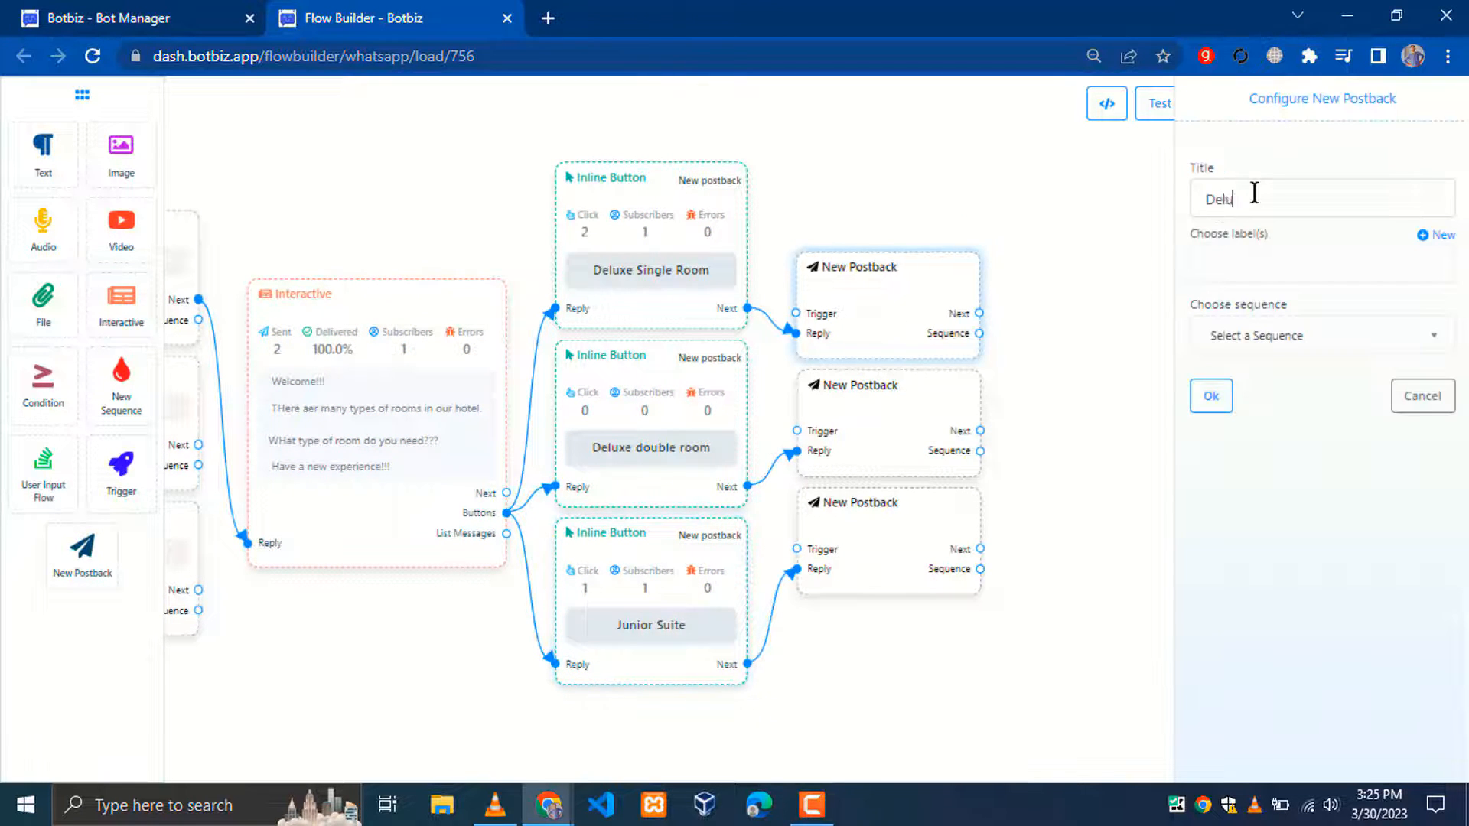
{"action": "type", "text": "Deluxe Single Room"}
{"action": "left_click", "coordinate": [1211, 395]}
{"action": "double_click", "coordinate": [928, 387]}
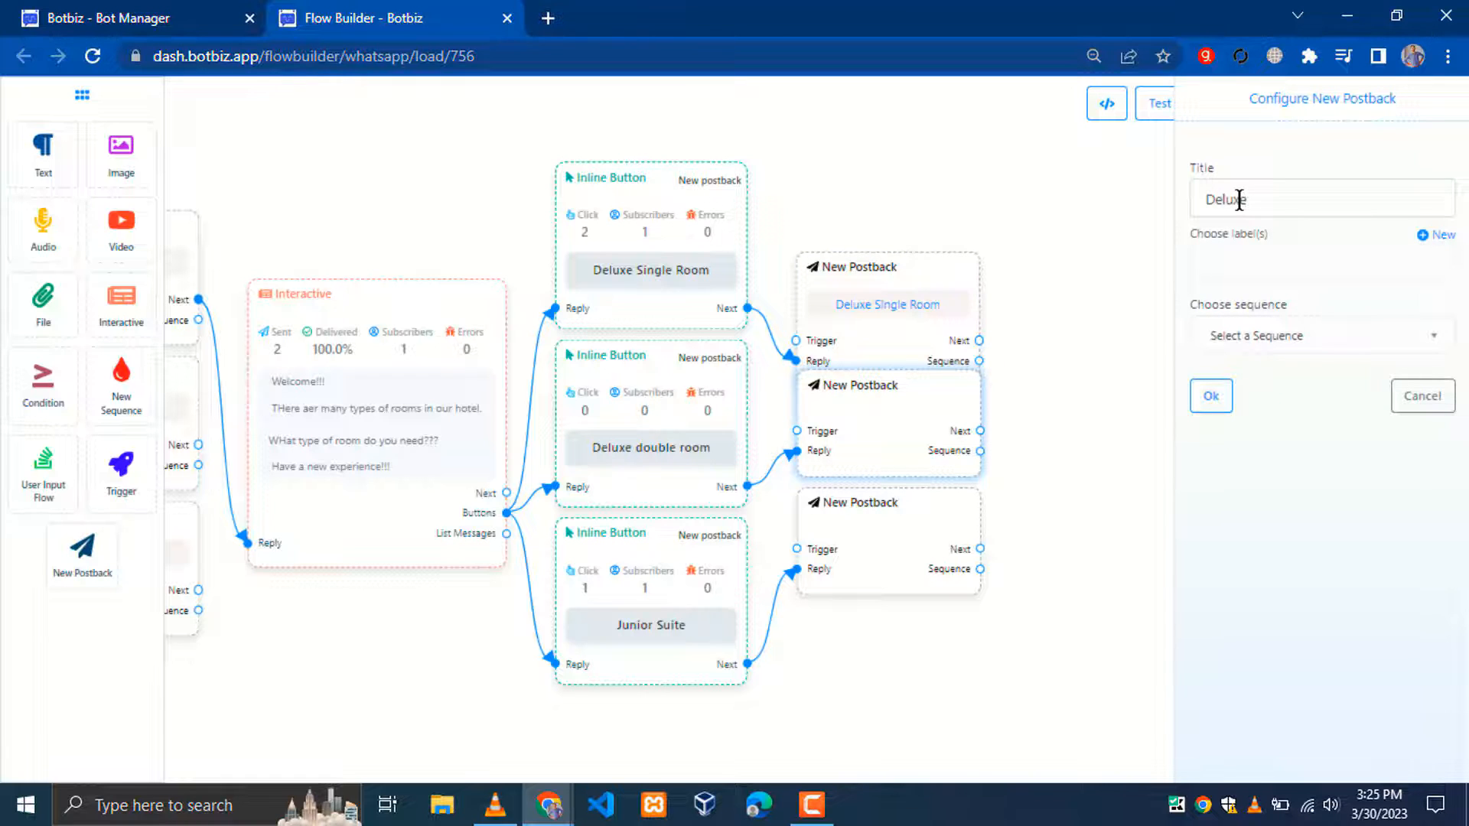
{"action": "left_click", "coordinate": [1211, 394]}
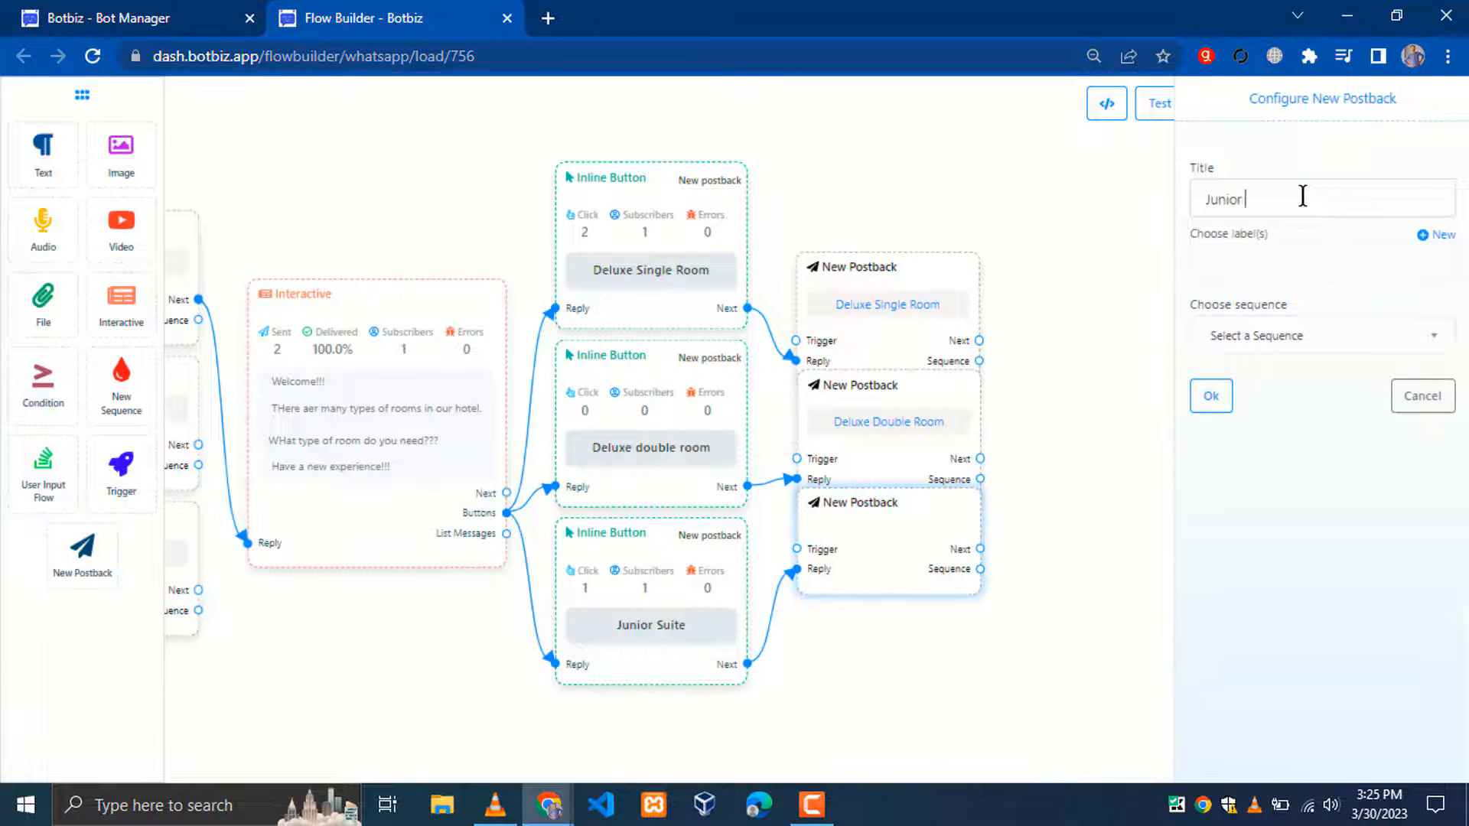
{"action": "left_click", "coordinate": [1218, 393]}
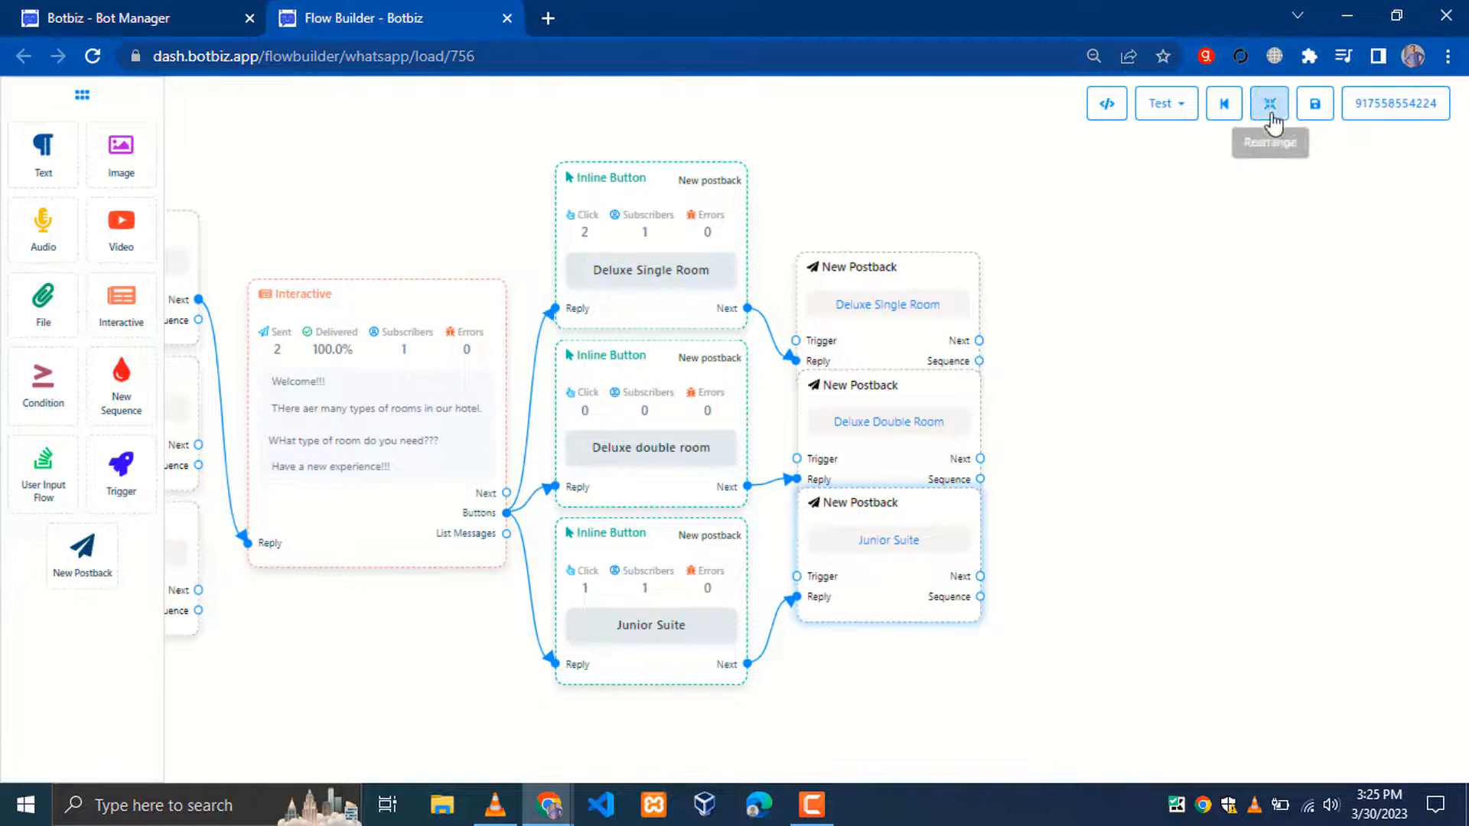
{"action": "left_click_drag", "start_coordinate": [1136, 420], "coordinate": [803, 405]}
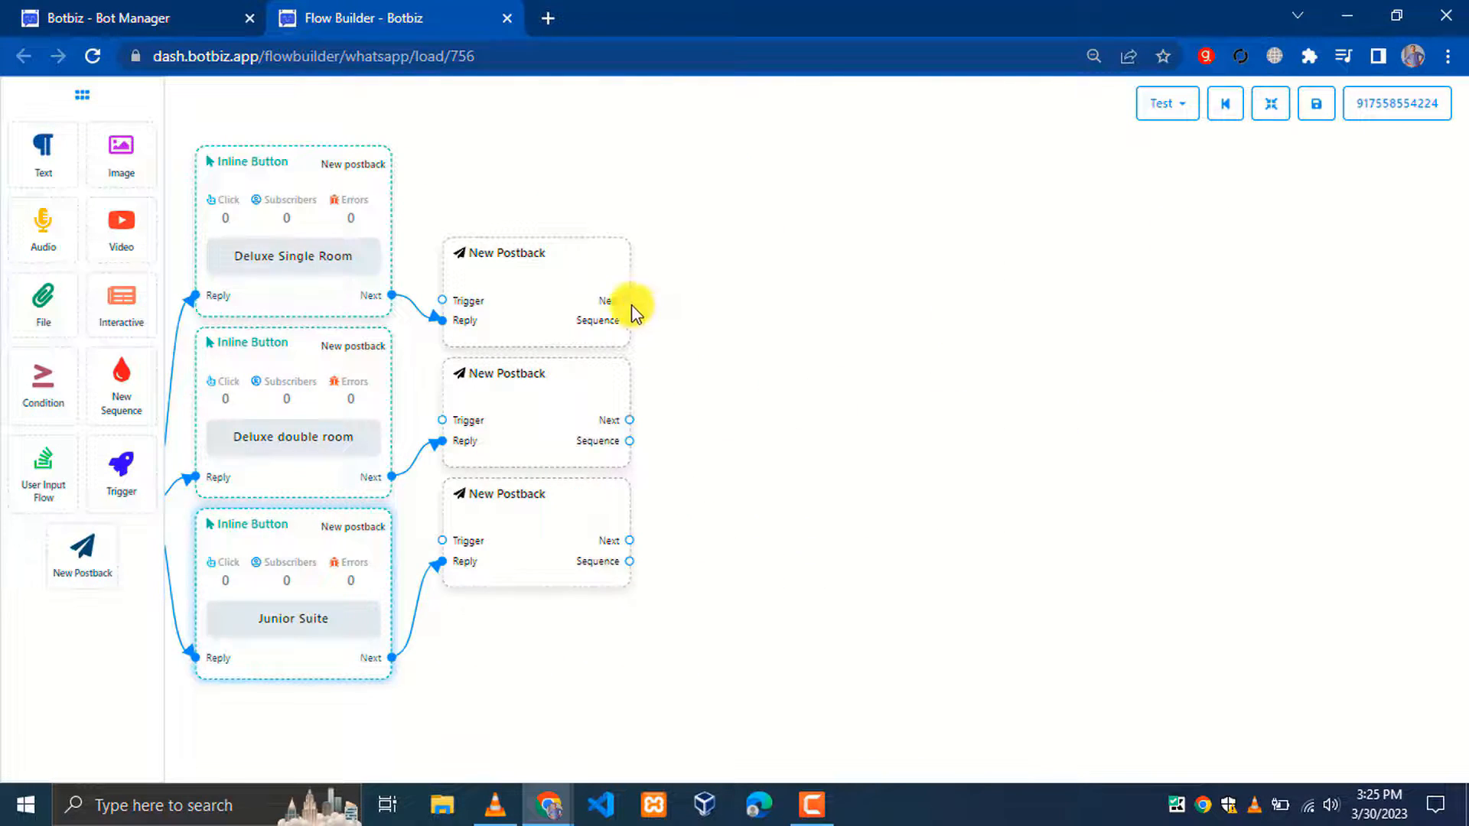
{"action": "left_click_drag", "start_coordinate": [630, 301], "coordinate": [792, 303]}
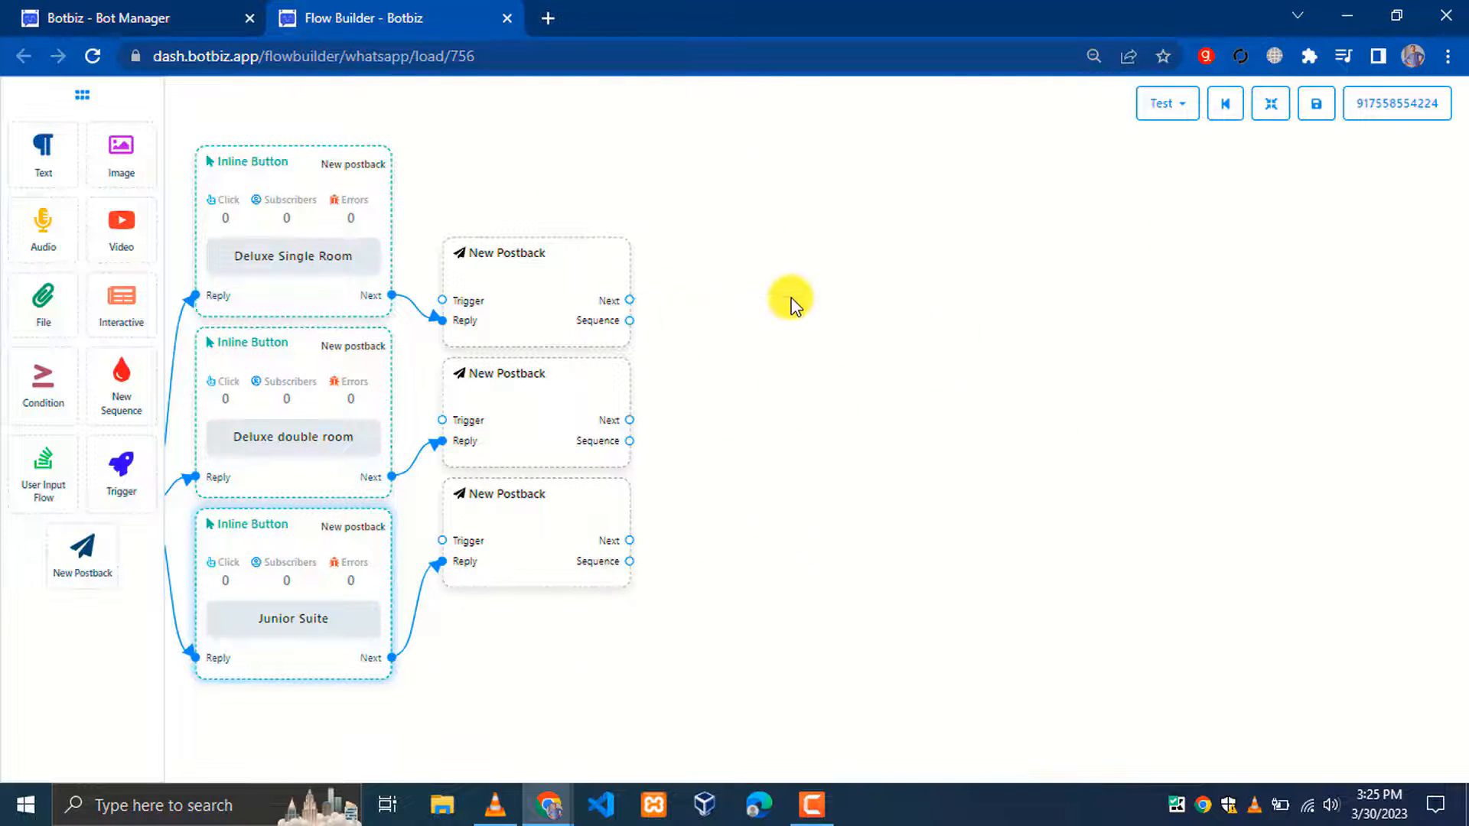
Add a User Input Flow node and link all three room postbacks into it
{"action": "left_click", "coordinate": [849, 511]}
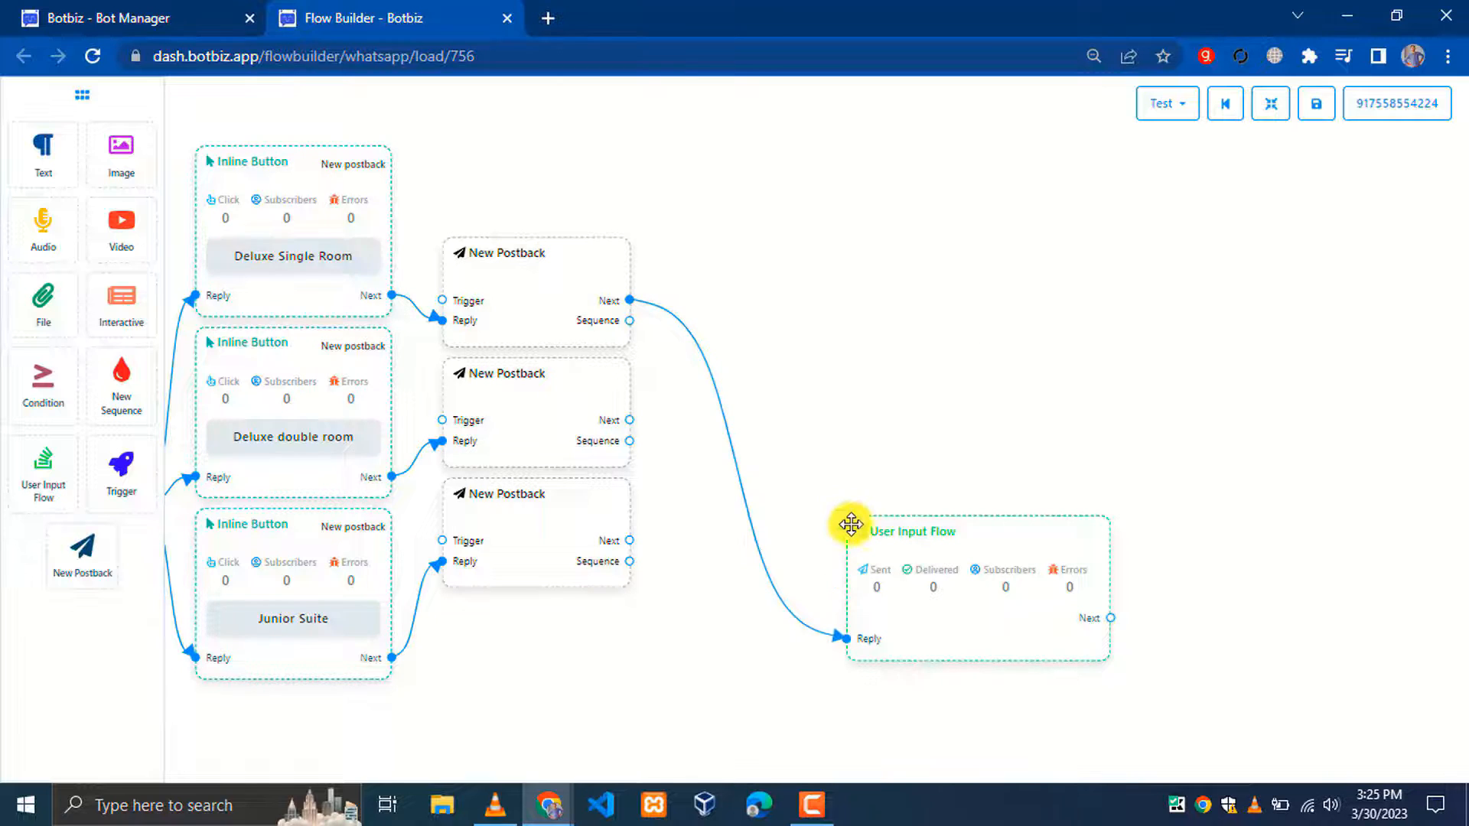
{"action": "left_click_drag", "start_coordinate": [851, 525], "coordinate": [824, 264]}
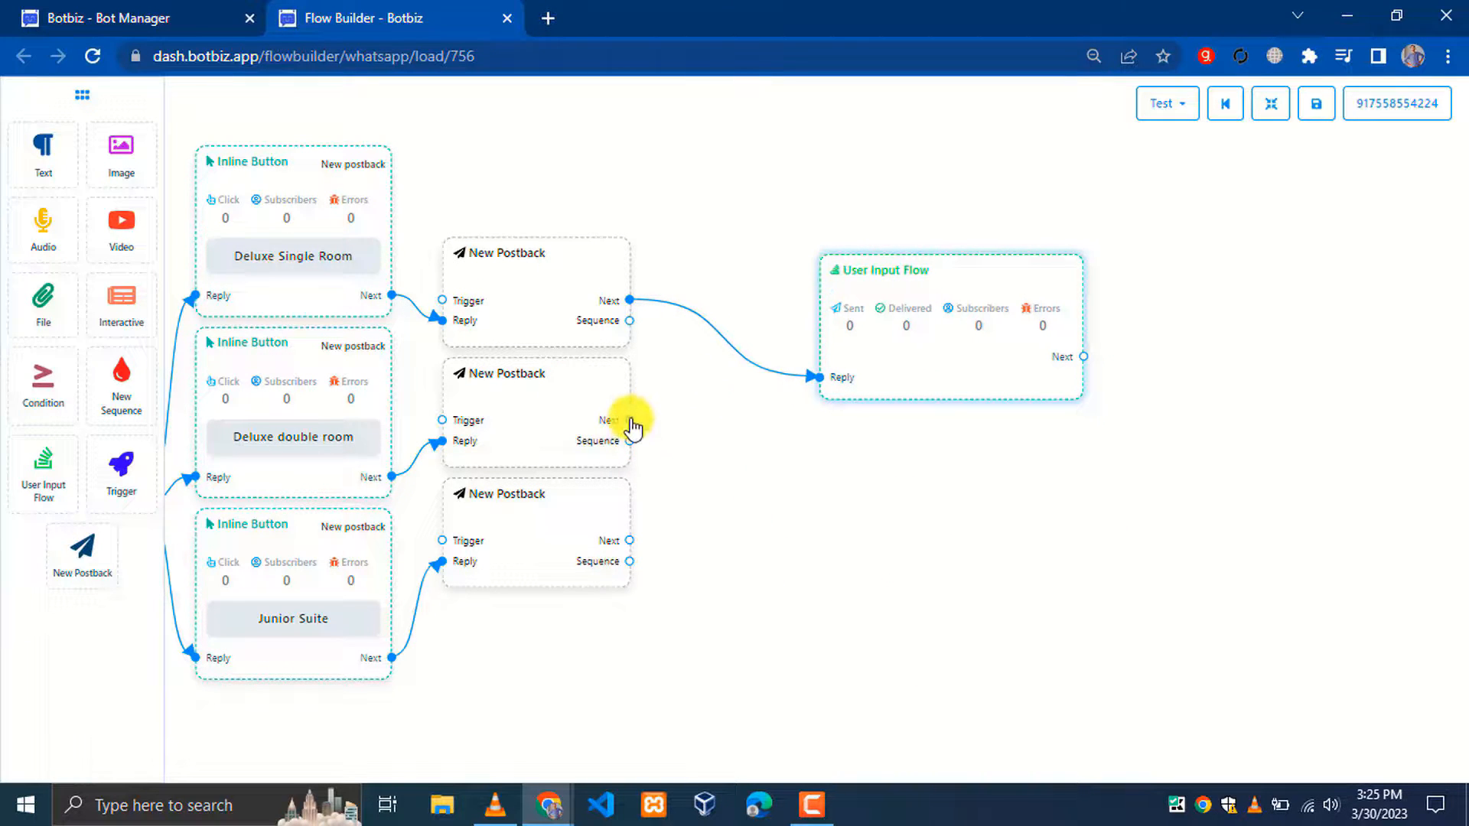
{"action": "left_click_drag", "start_coordinate": [630, 420], "coordinate": [816, 385]}
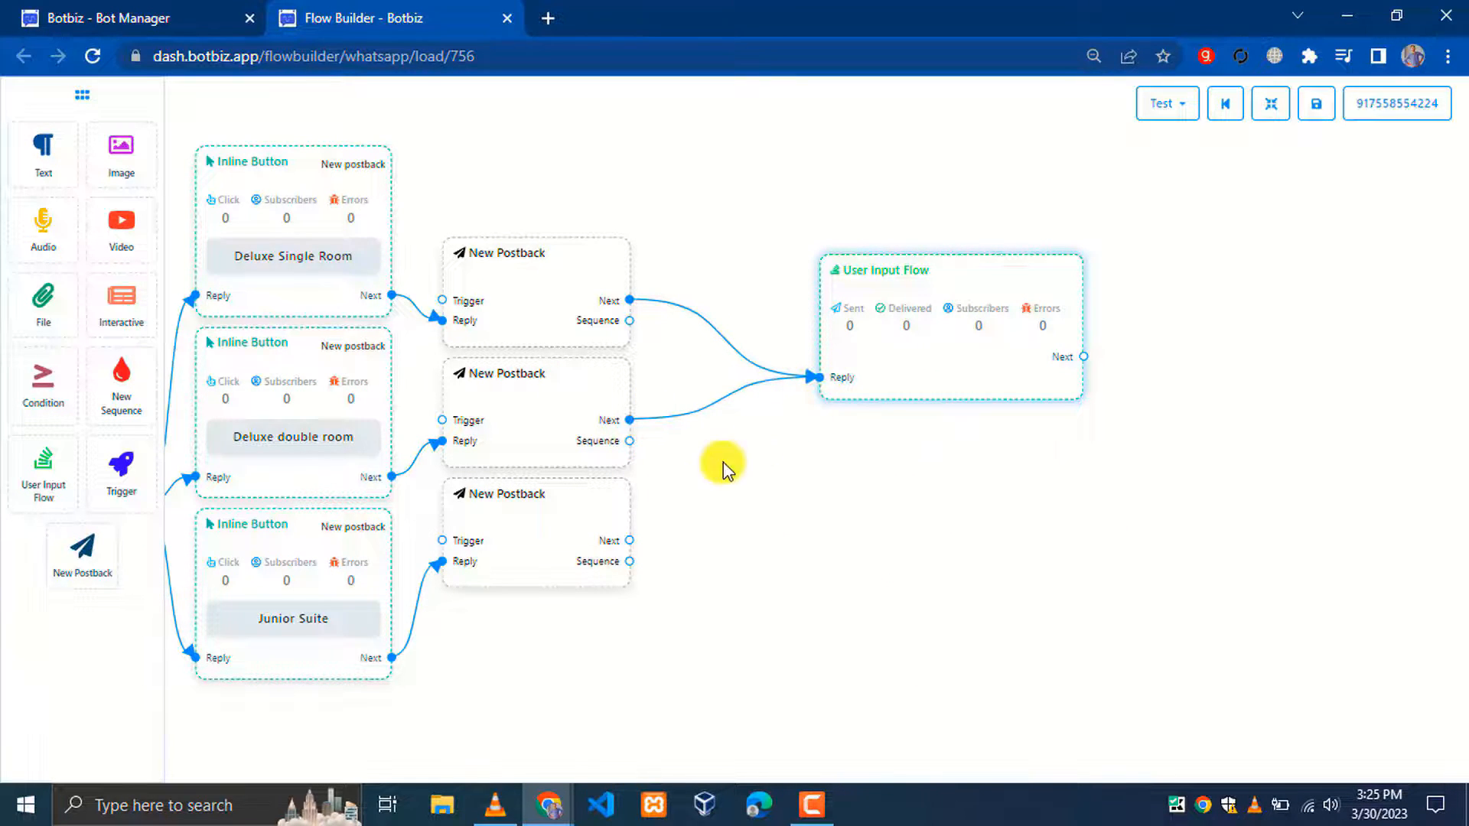
{"action": "left_click_drag", "start_coordinate": [628, 540], "coordinate": [819, 386]}
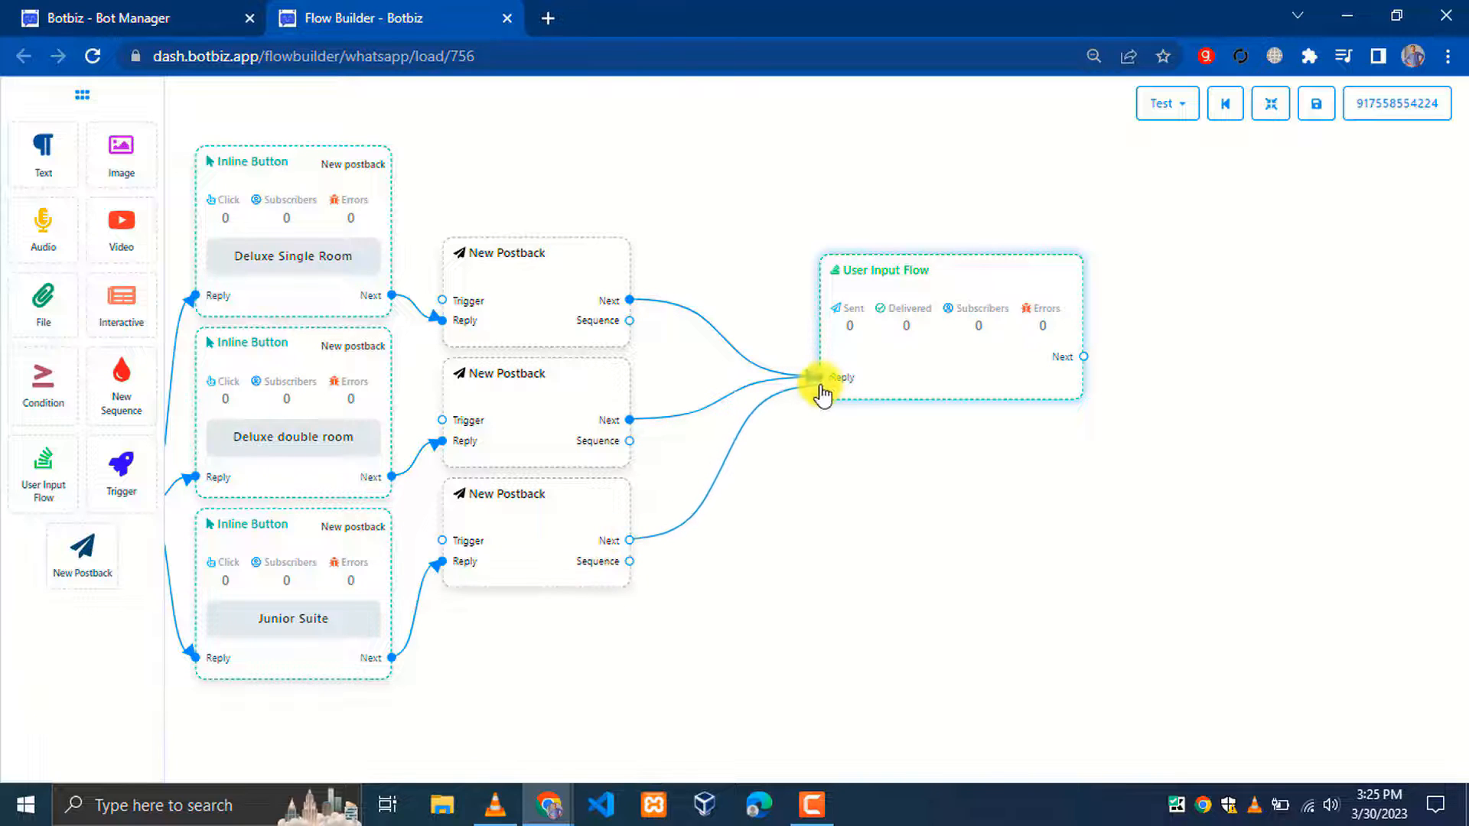
{"action": "left_click_drag", "start_coordinate": [912, 277], "coordinate": [818, 303]}
Create a new input flow named 'User information Collection' in the User Input Flow node
{"action": "double_click", "coordinate": [818, 303]}
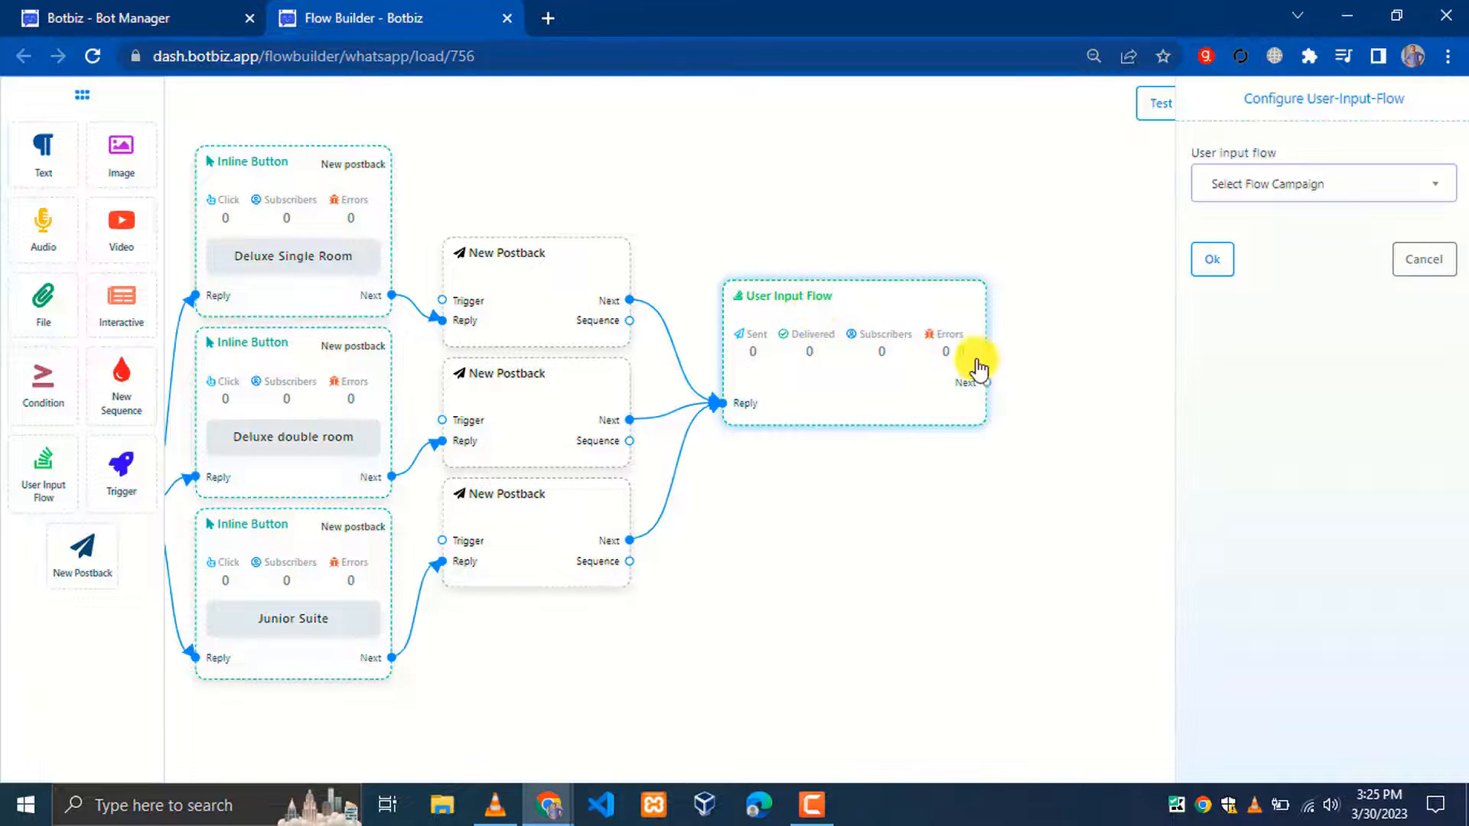
{"action": "left_click", "coordinate": [1305, 198]}
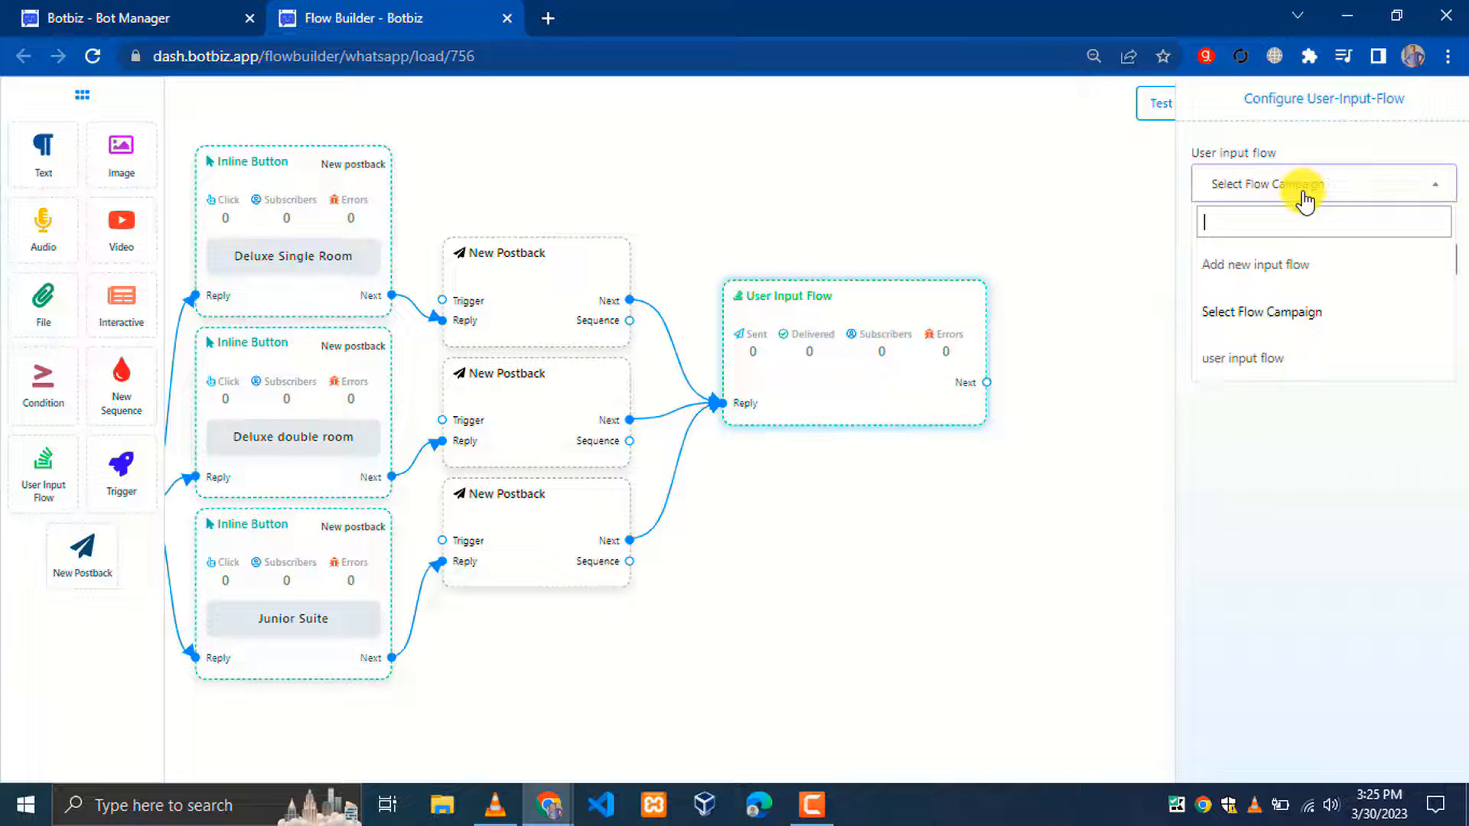
{"action": "left_click", "coordinate": [1293, 276]}
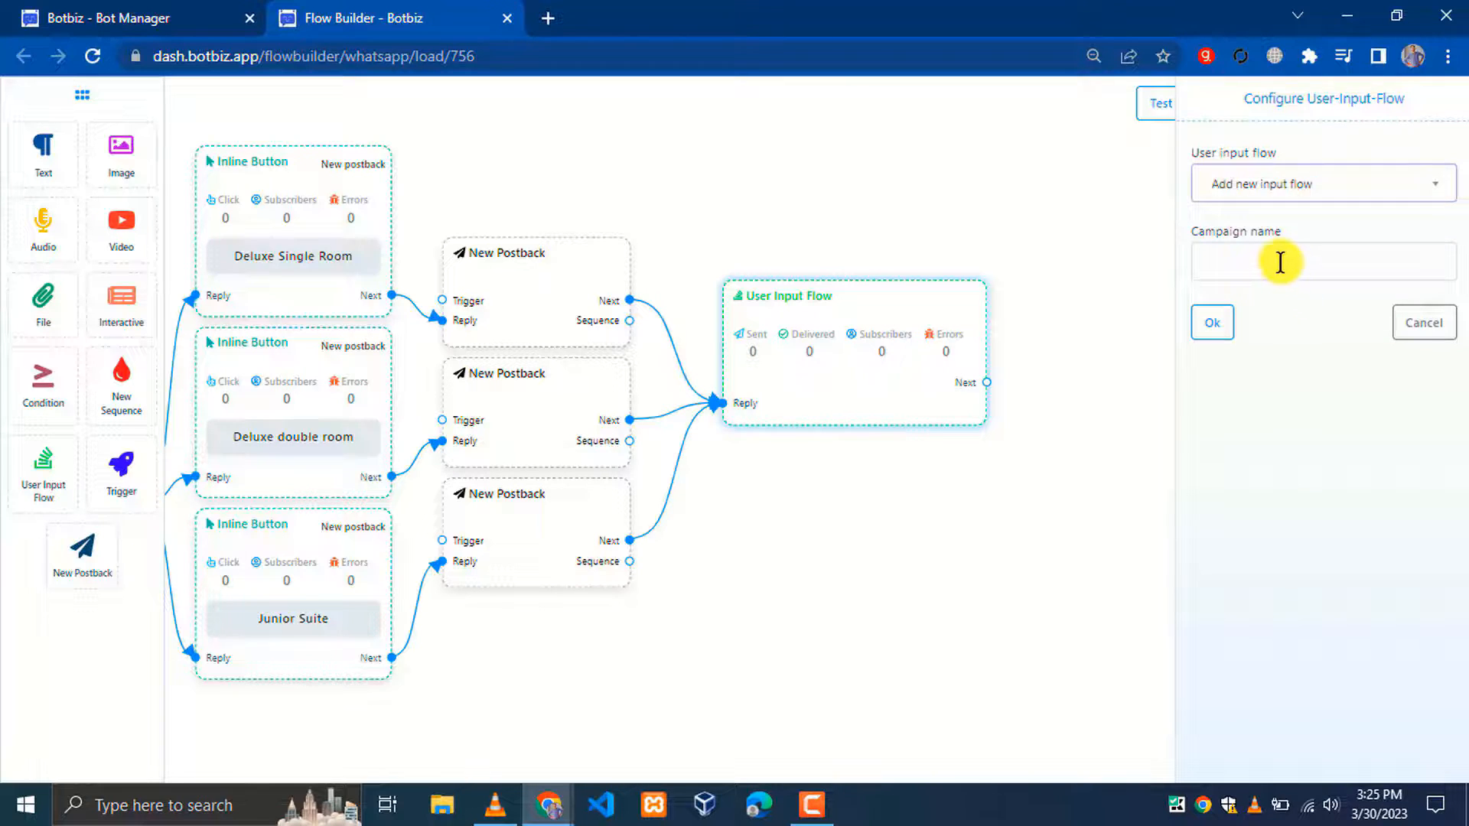
{"action": "left_click", "coordinate": [1278, 262]}
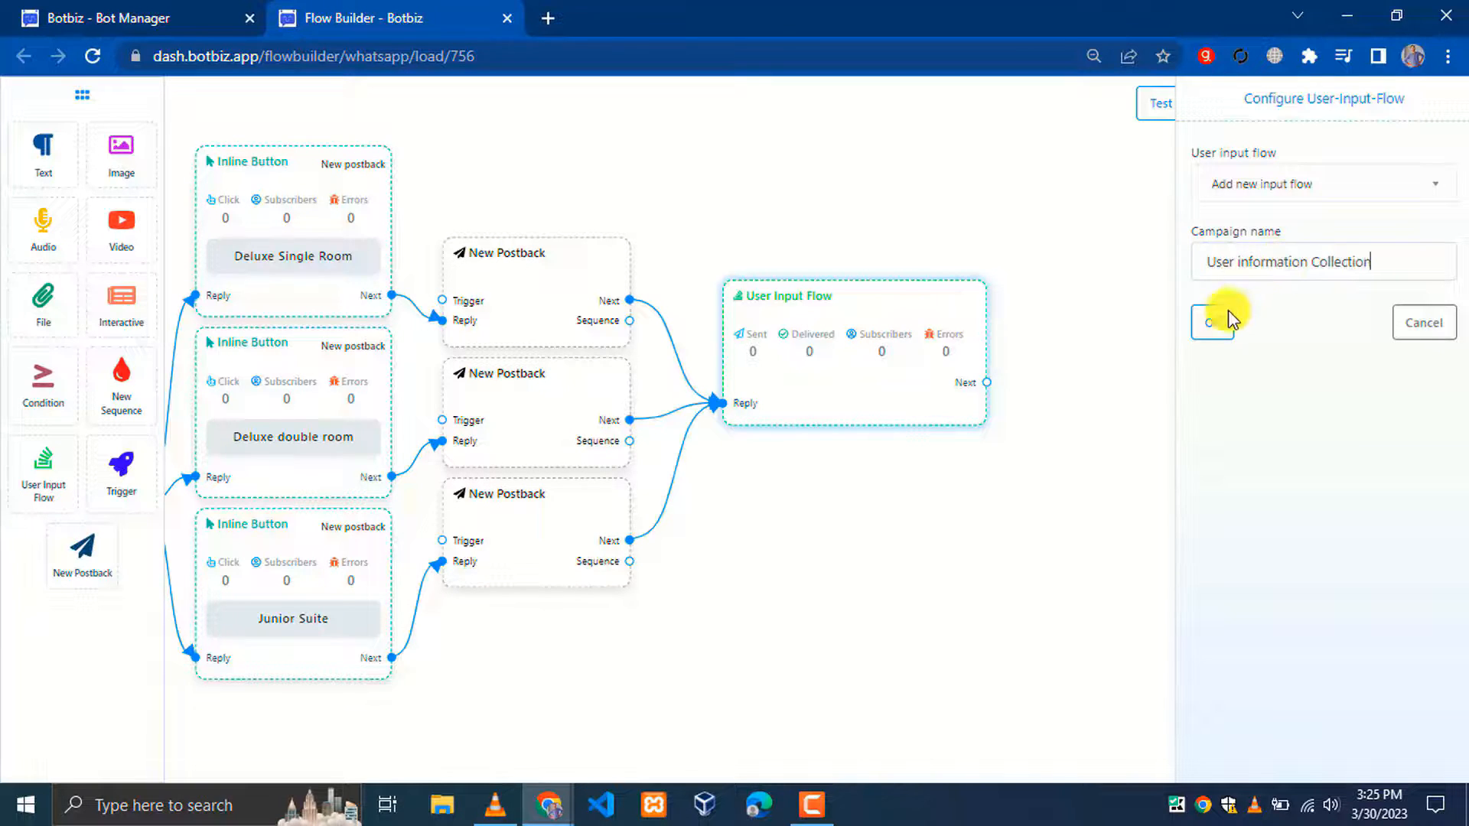
{"action": "left_click", "coordinate": [1217, 325]}
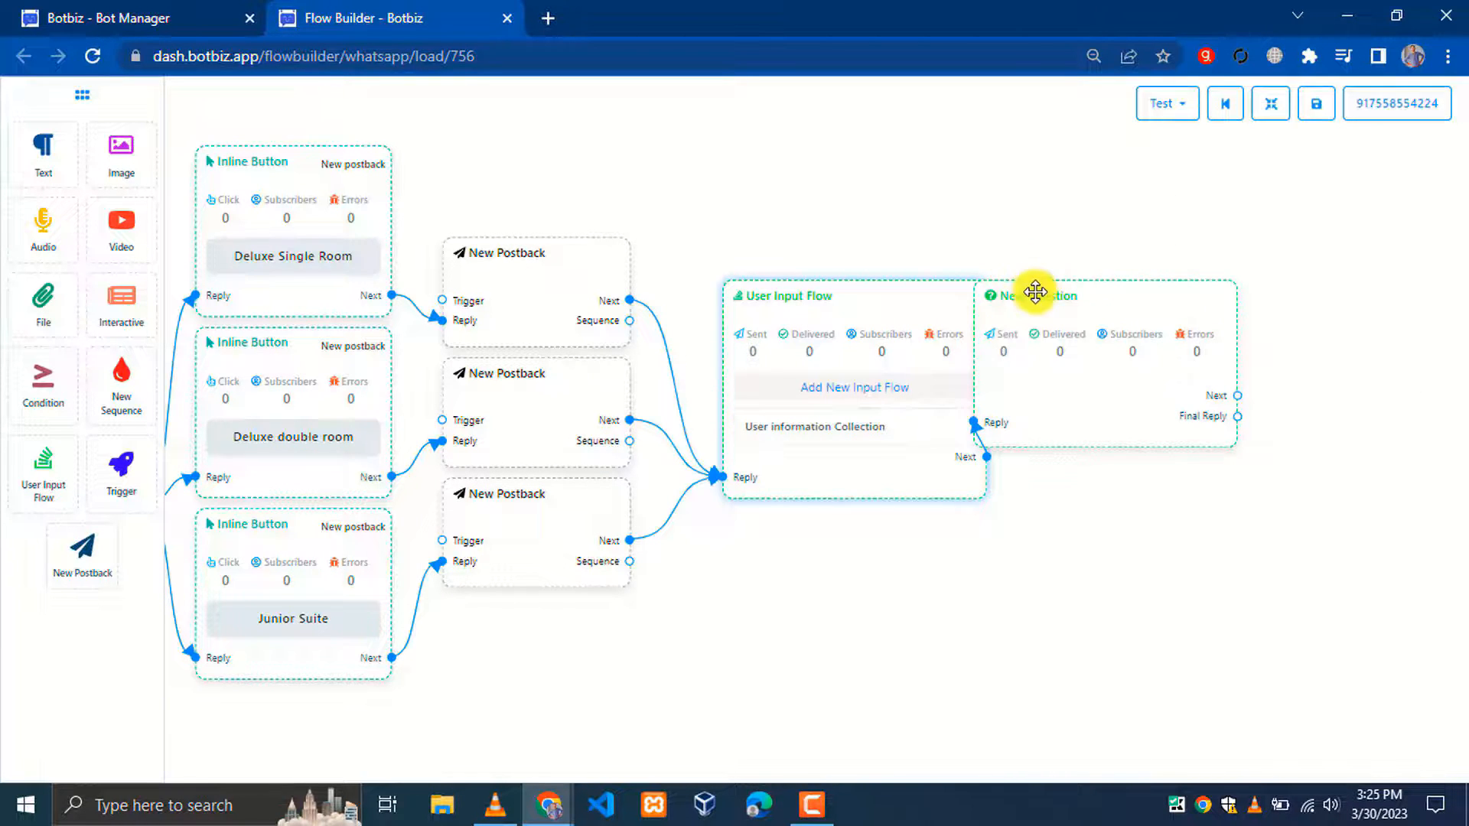
Make the new question a free-input prompt asking visitors for their phone number
{"action": "left_click_drag", "start_coordinate": [1036, 291], "coordinate": [1126, 323]}
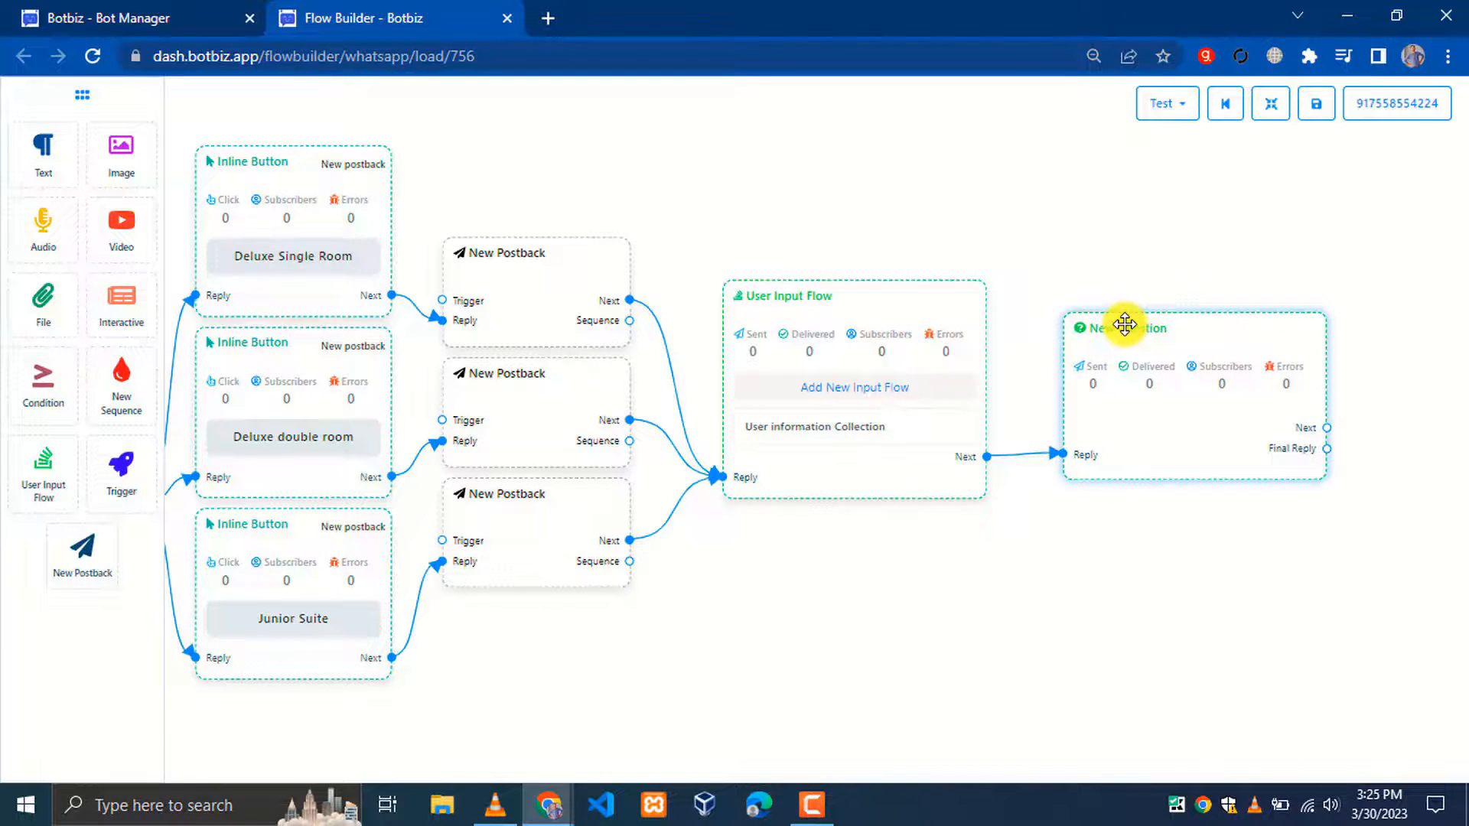
{"action": "left_click", "coordinate": [1271, 103]}
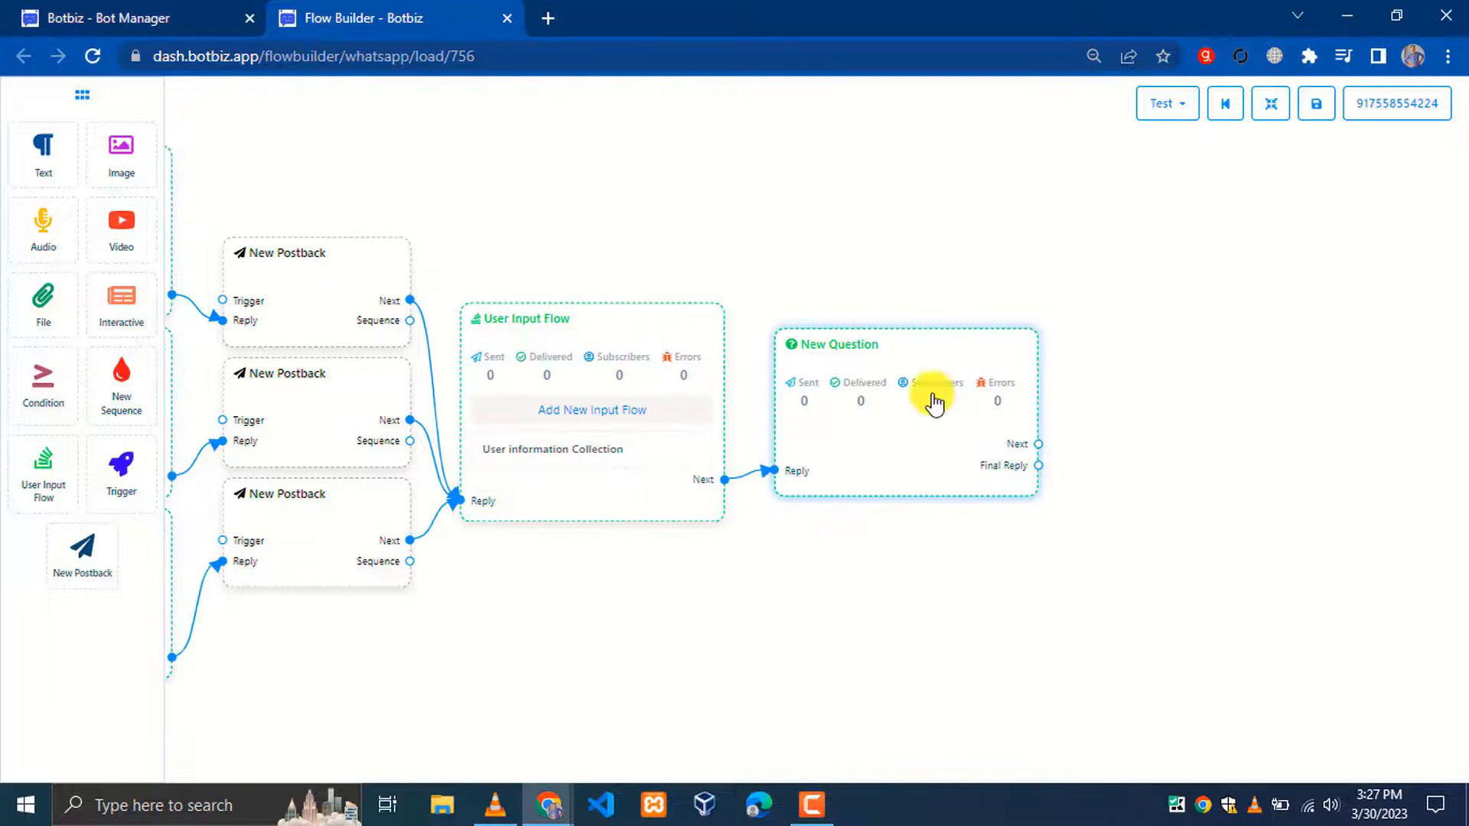
{"action": "double_click", "coordinate": [879, 337]}
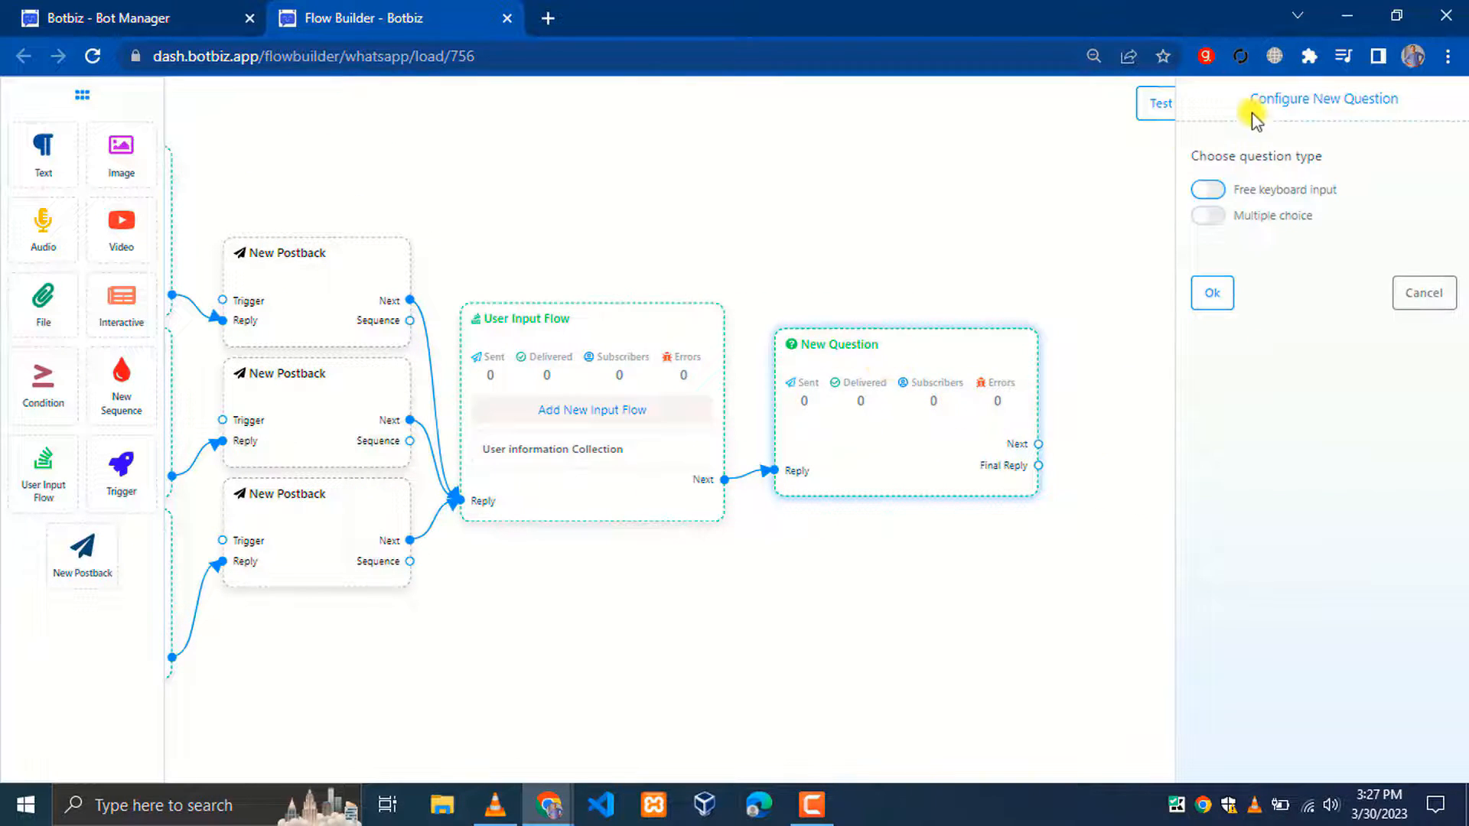
{"action": "left_click_drag", "start_coordinate": [1290, 103], "coordinate": [1409, 105]}
{"action": "left_click", "coordinate": [1427, 106]}
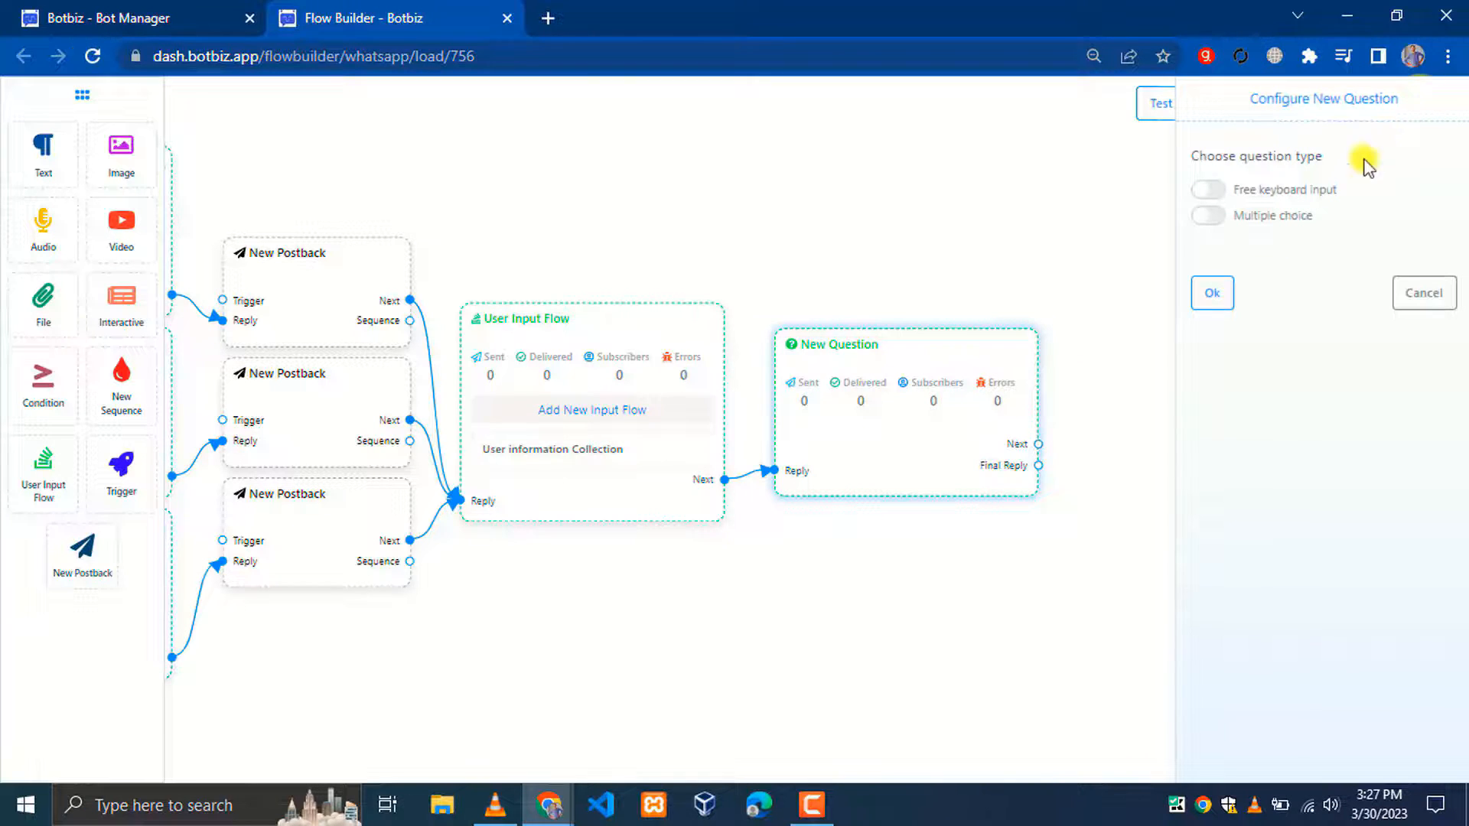
{"action": "left_click", "coordinate": [1207, 191]}
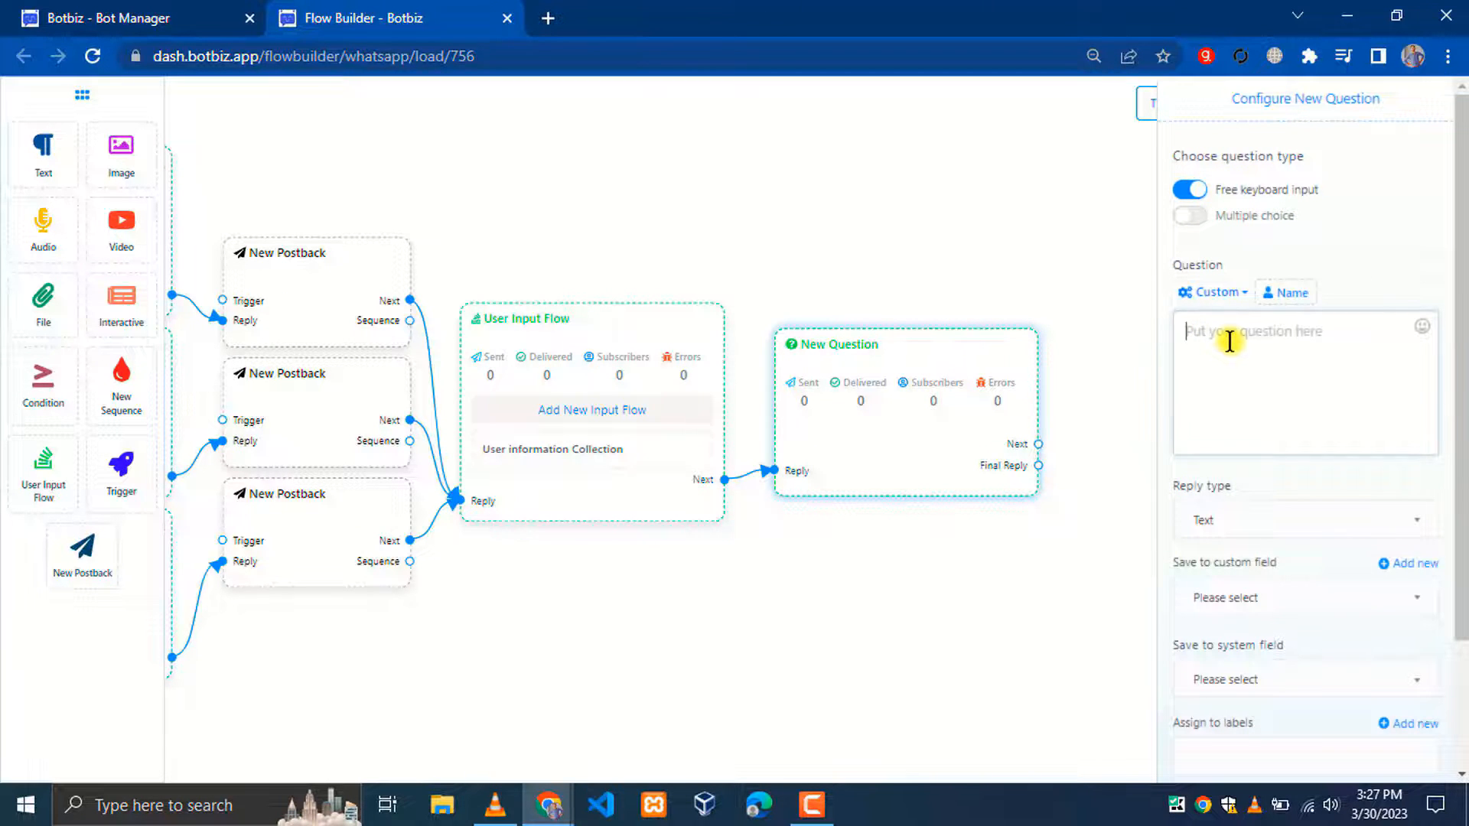
{"action": "type", "text": "Please Leave Your Phone Number Here, We Will Get Back To You As Soon As Possible."}
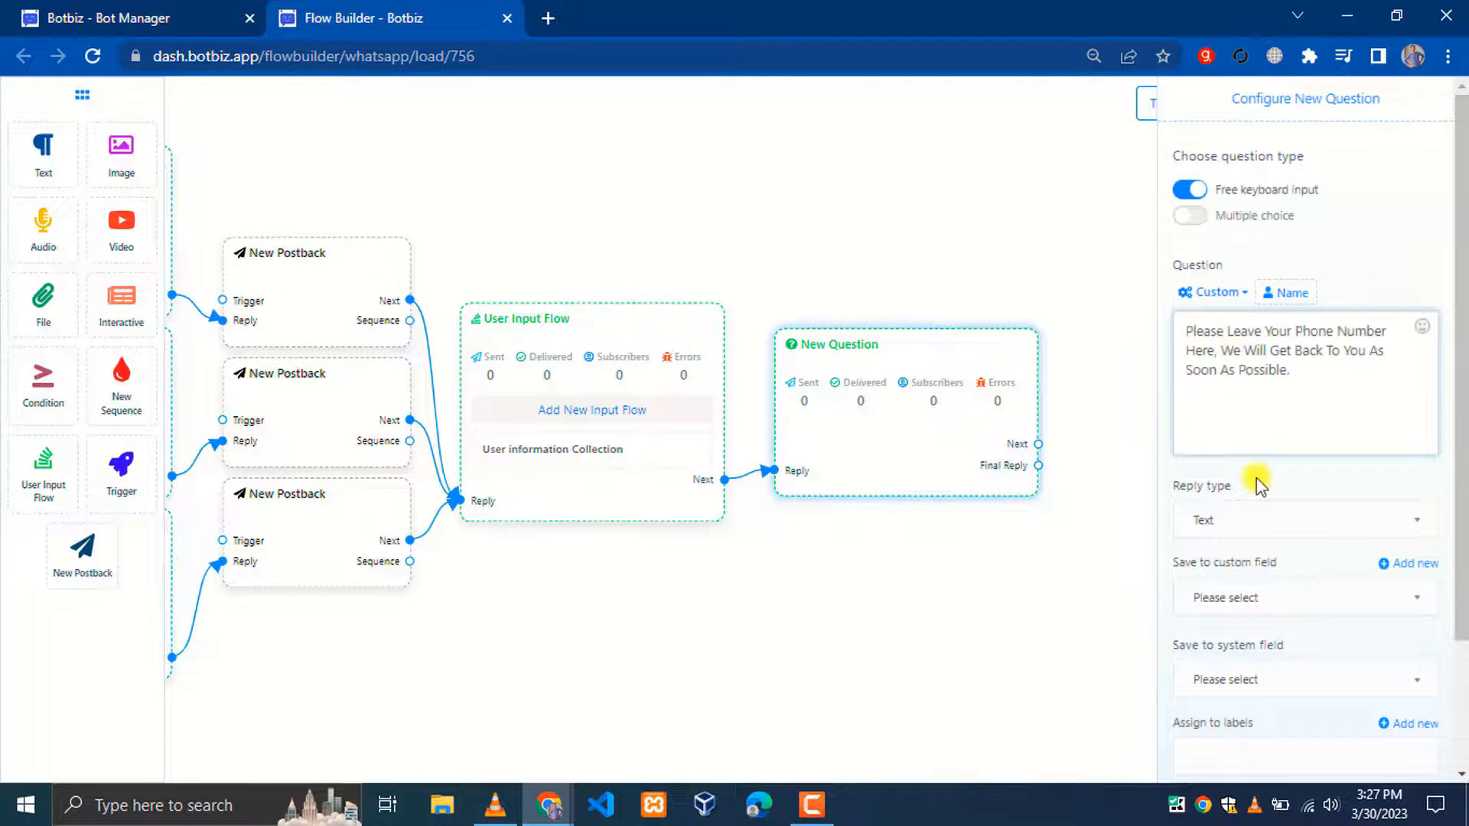
Set the question's reply type to Phone, saved to the Phone system field
{"action": "scroll", "coordinate": [1246, 470], "scroll_direction": "down", "scroll_amount": 2}
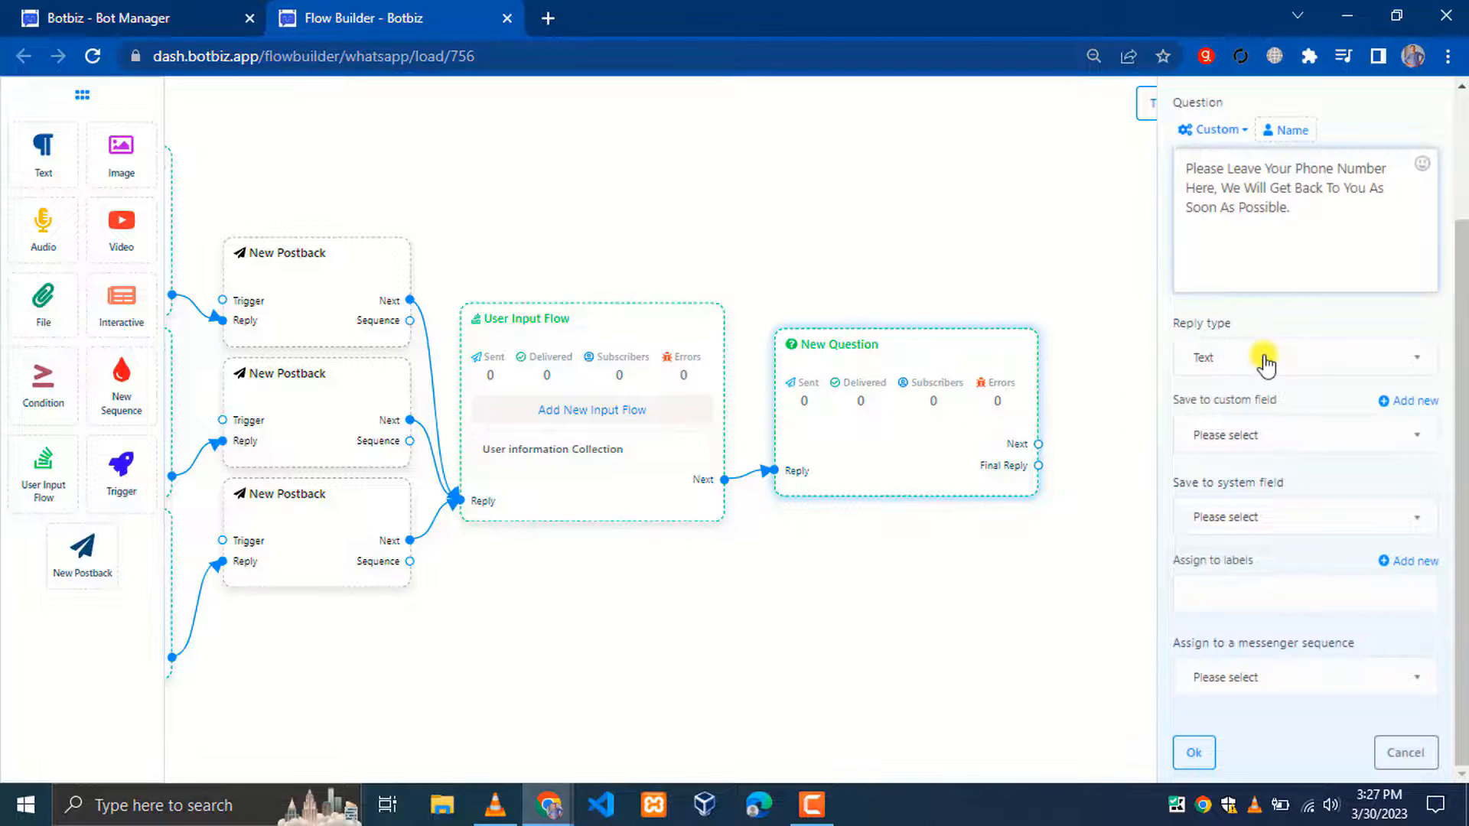
{"action": "left_click", "coordinate": [1264, 359]}
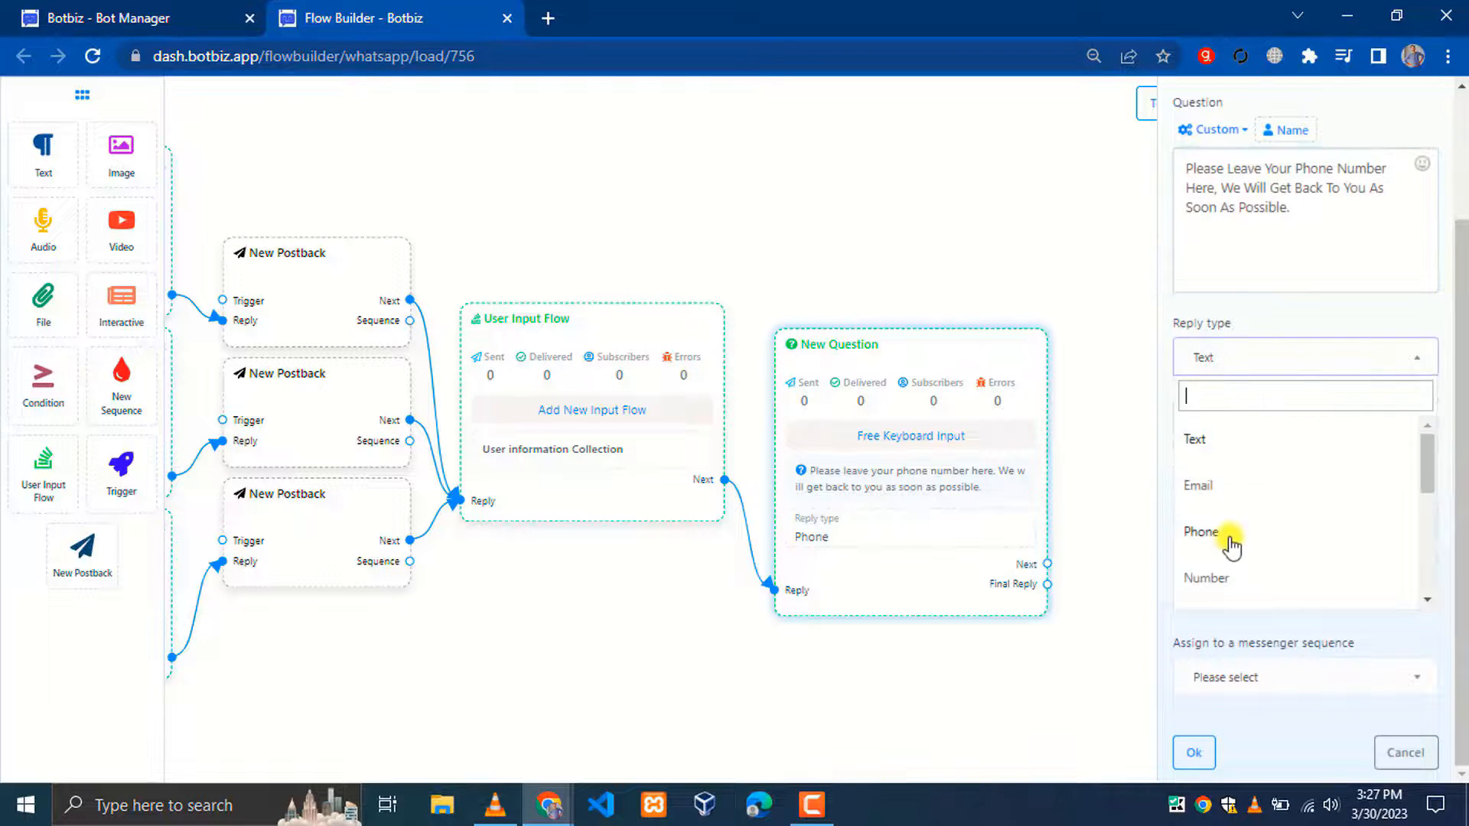
{"action": "left_click", "coordinate": [1226, 539]}
{"action": "left_click", "coordinate": [1255, 482]}
{"action": "left_click", "coordinate": [1256, 483]}
{"action": "left_click", "coordinate": [1256, 562]}
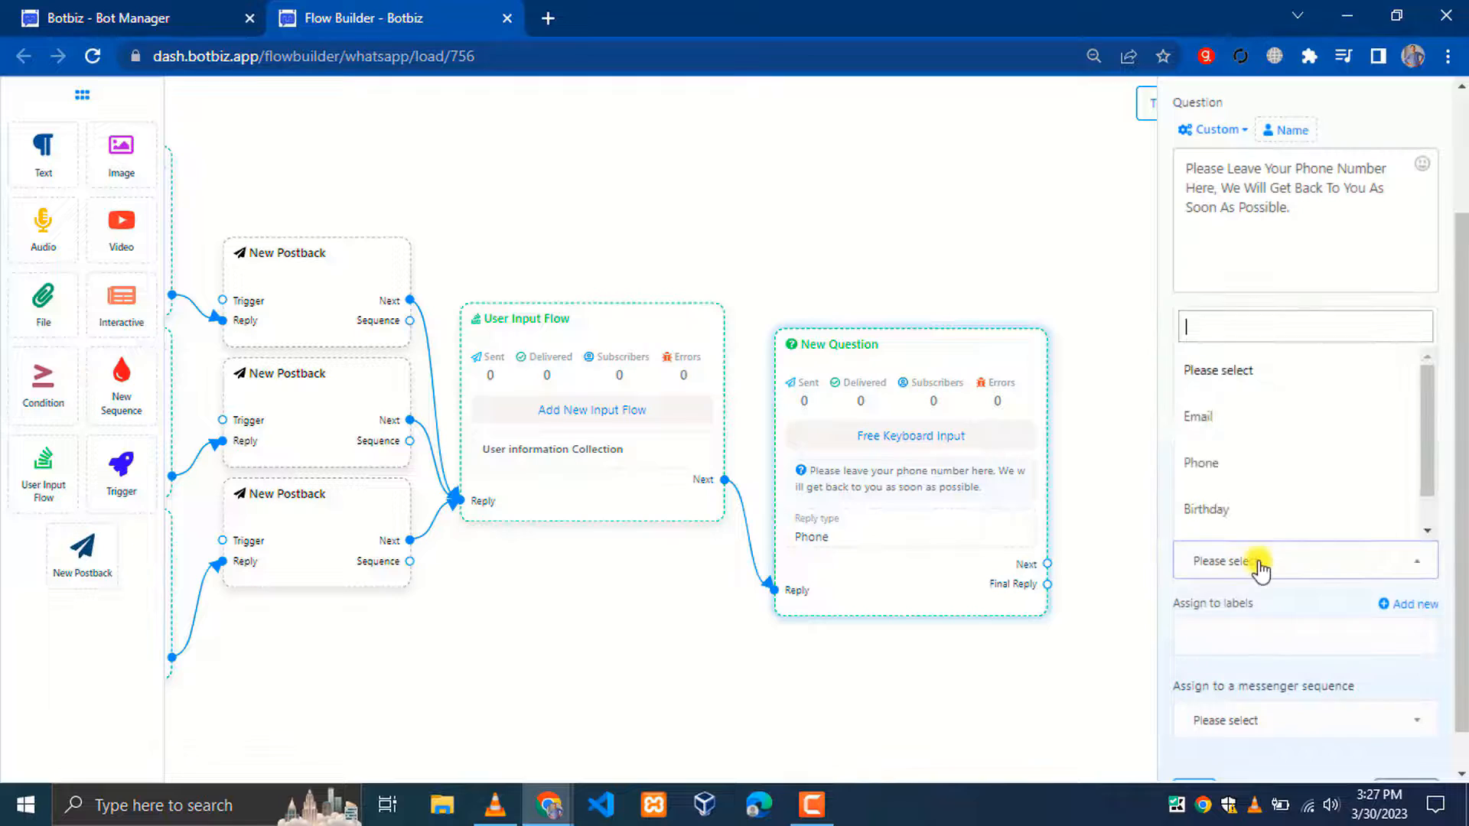
{"action": "left_click", "coordinate": [1230, 462]}
{"action": "scroll", "coordinate": [1272, 630], "scroll_direction": "down", "scroll_amount": 1}
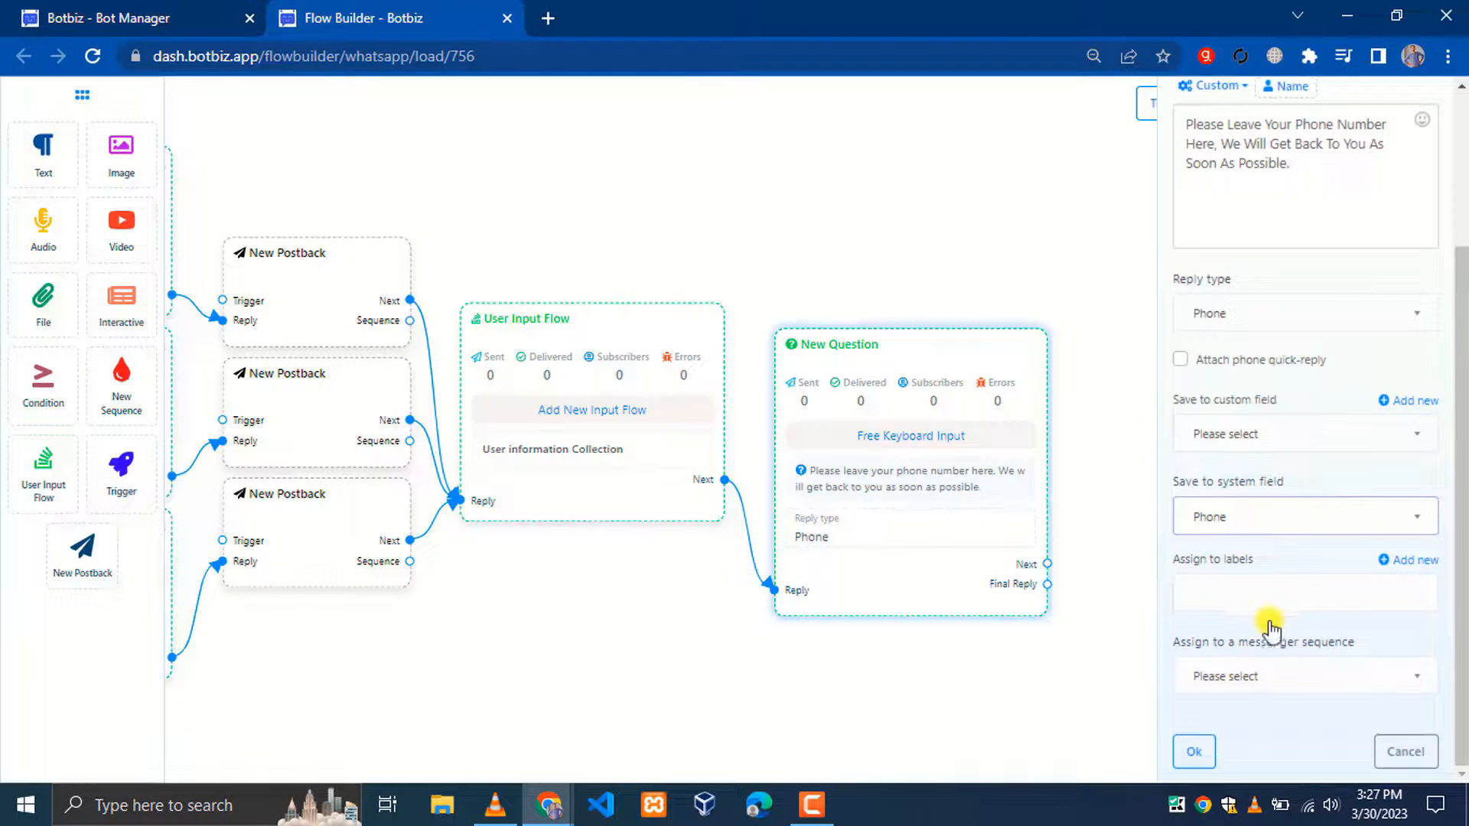
{"action": "left_click", "coordinate": [1193, 753]}
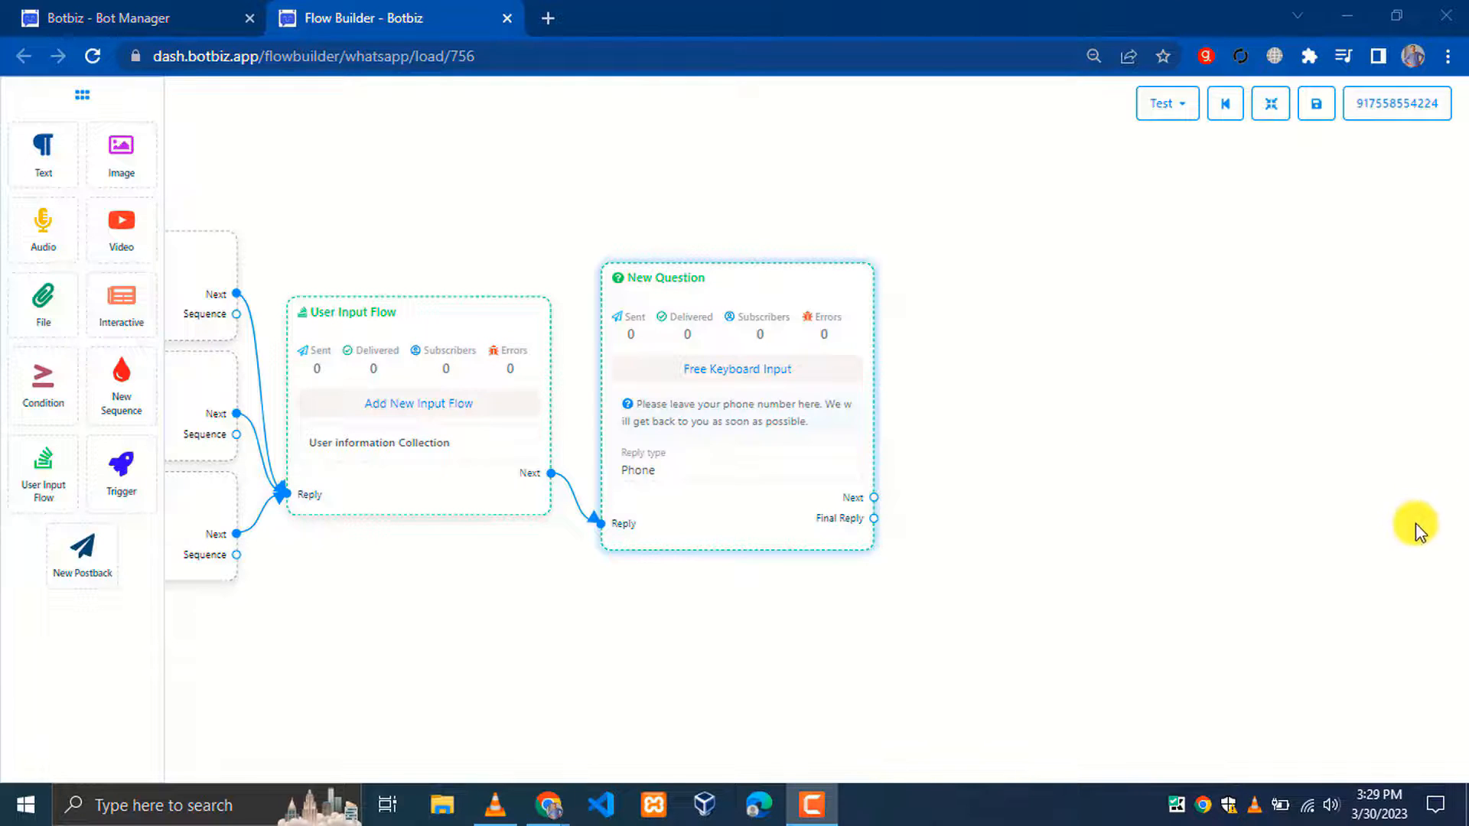
Add a 'Thanks' postback after the question's final reply, followed by a new Text step
{"action": "left_click_drag", "start_coordinate": [873, 519], "coordinate": [985, 340]}
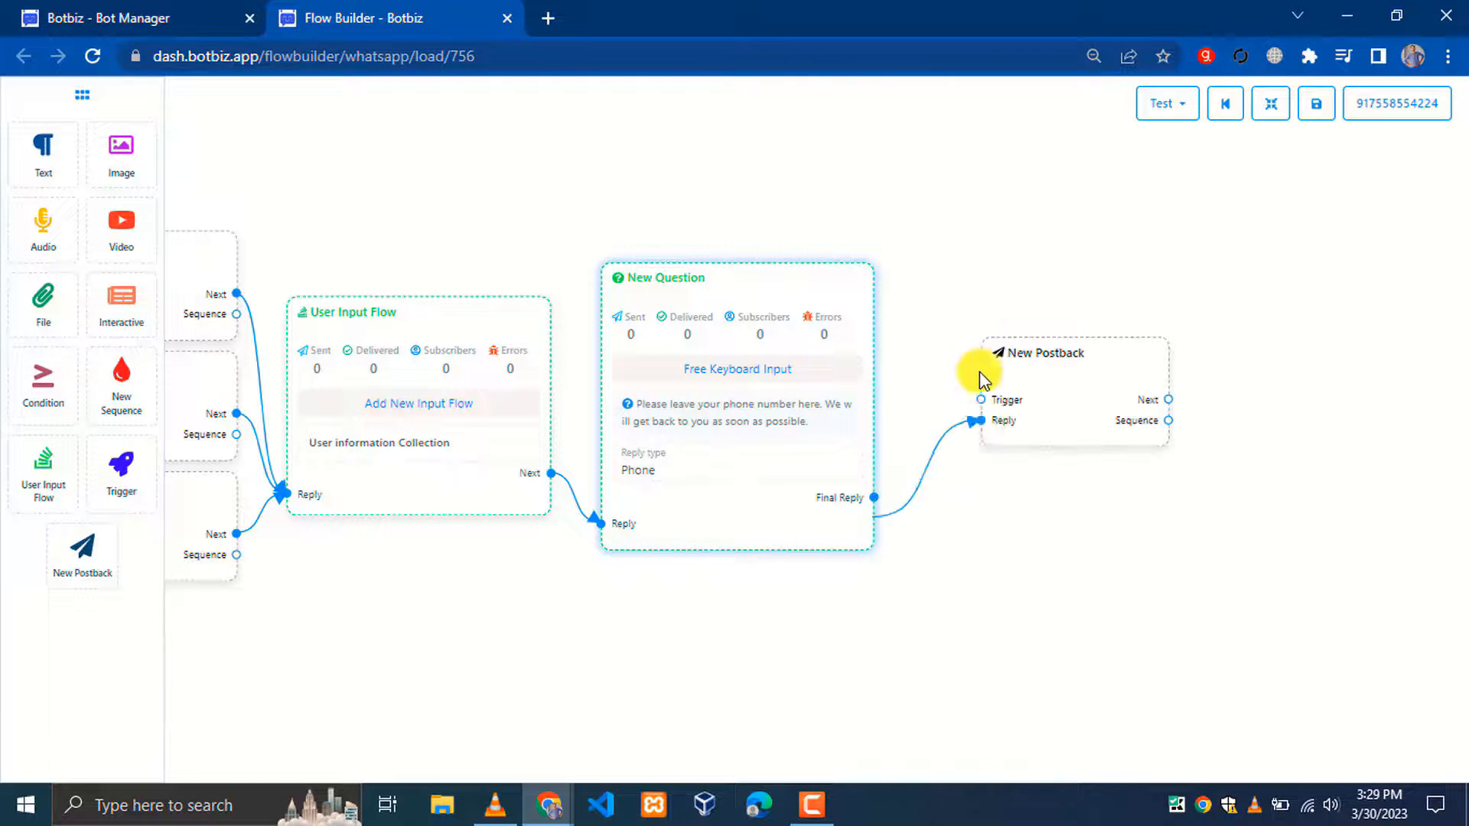
{"action": "double_click", "coordinate": [1053, 398]}
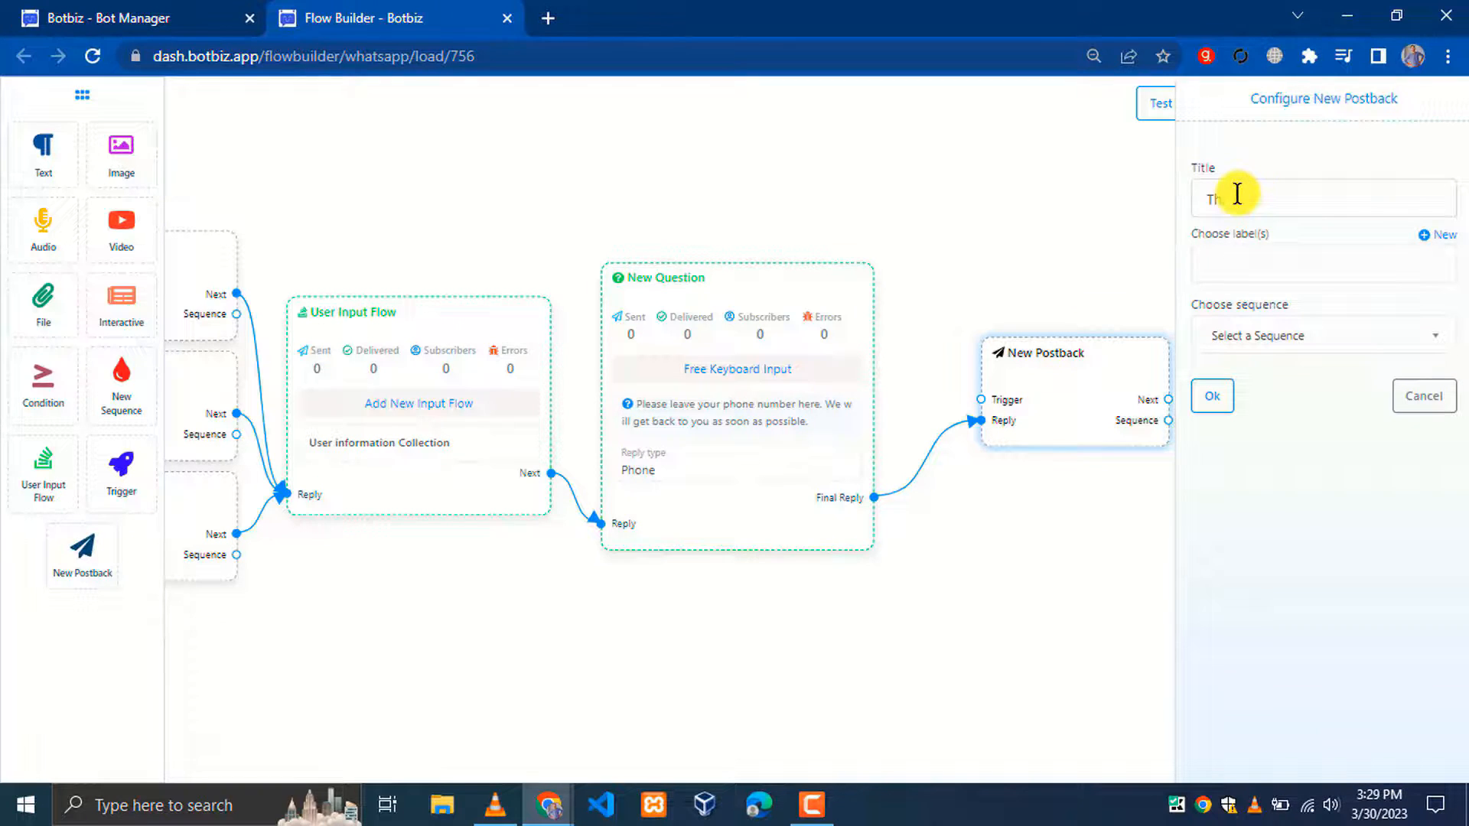
{"action": "left_click", "coordinate": [1212, 396]}
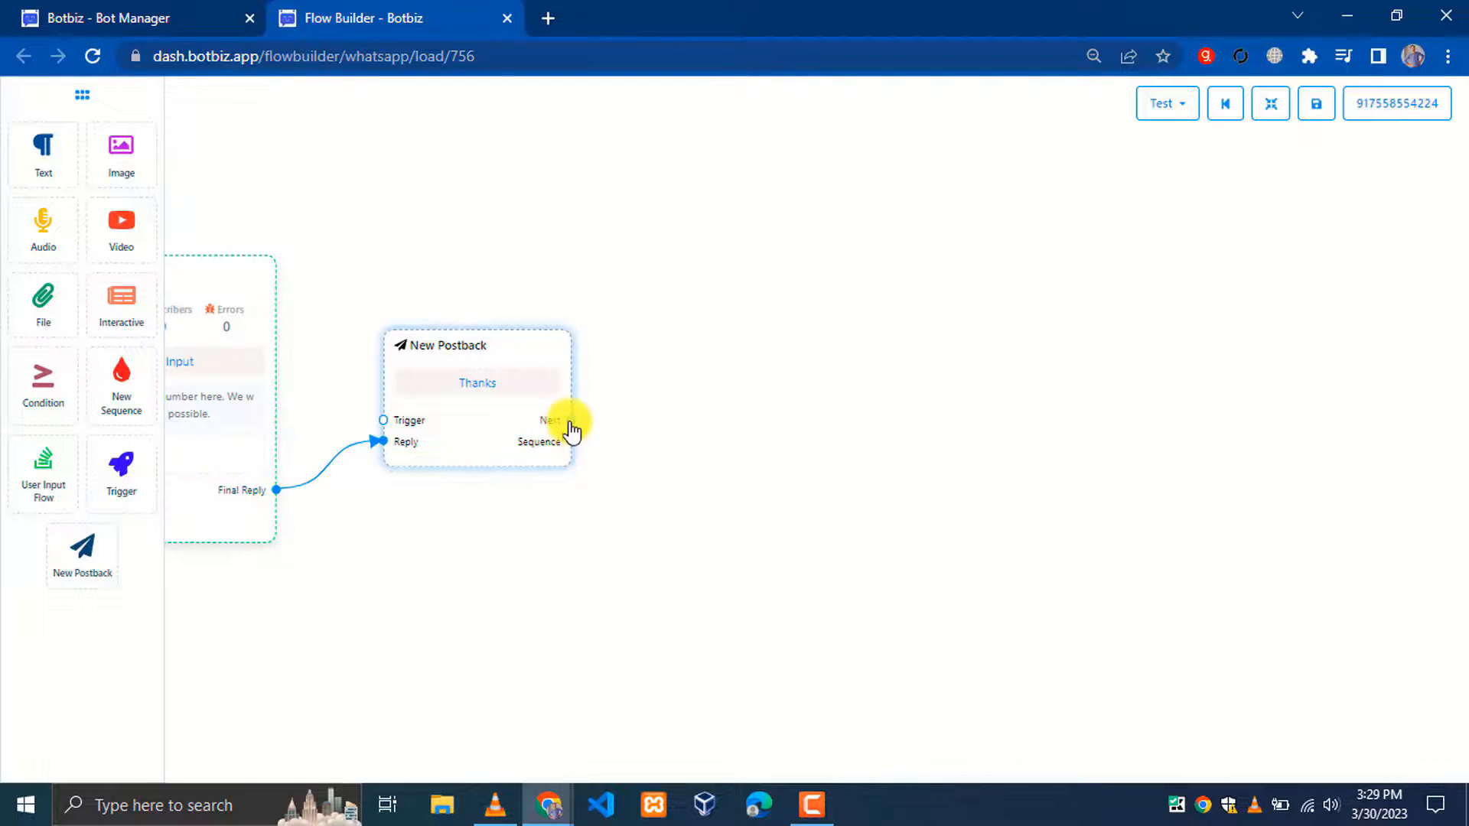
{"action": "left_click_drag", "start_coordinate": [571, 421], "coordinate": [719, 341]}
{"action": "left_click", "coordinate": [768, 373]}
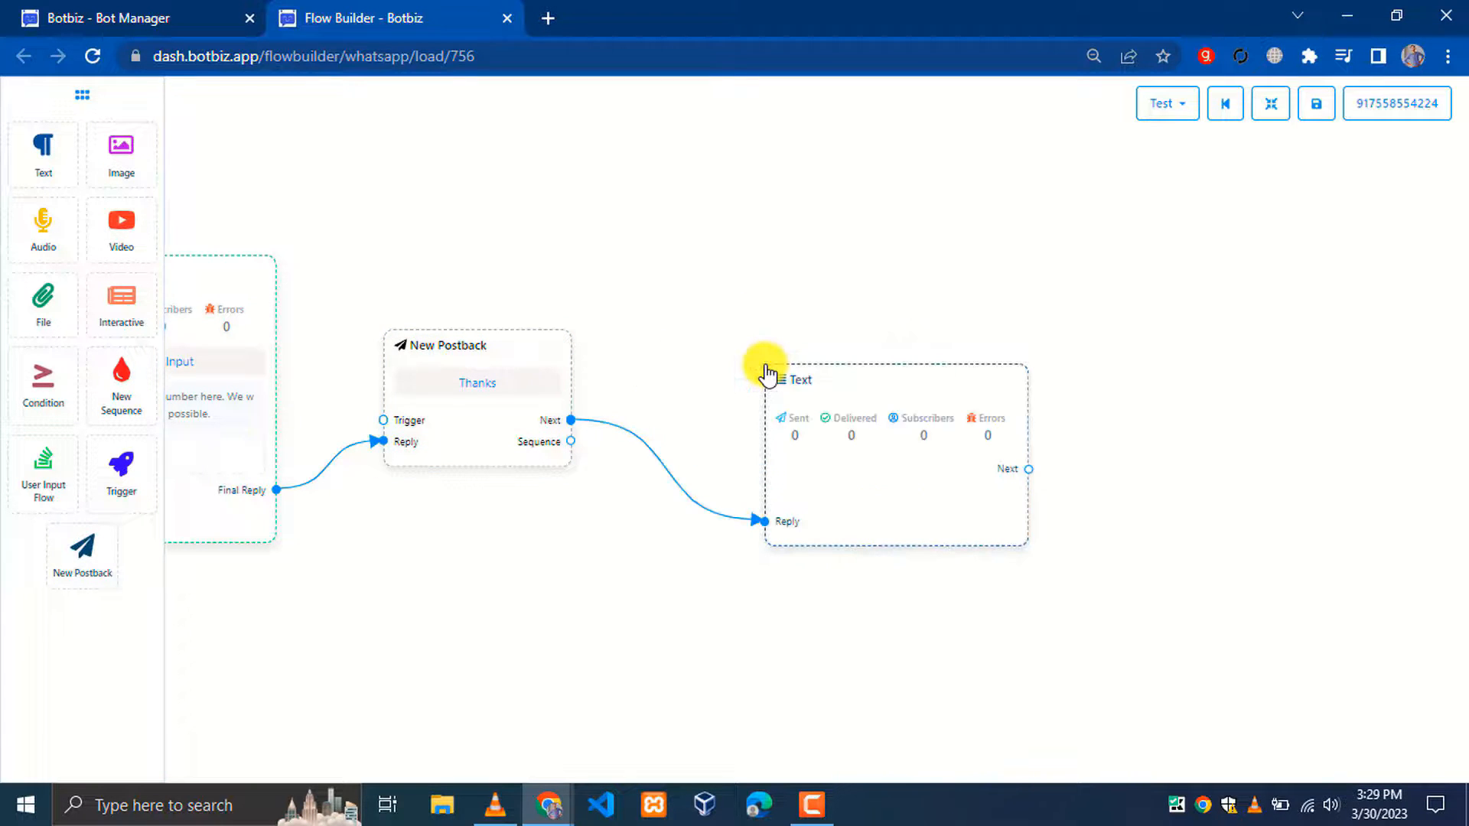
Set the Text reply to 'Thanks for providing your phone number. We appreciate your interest. See you soon.'
{"action": "left_click_drag", "start_coordinate": [860, 381], "coordinate": [817, 342]}
{"action": "left_click", "coordinate": [1271, 103]}
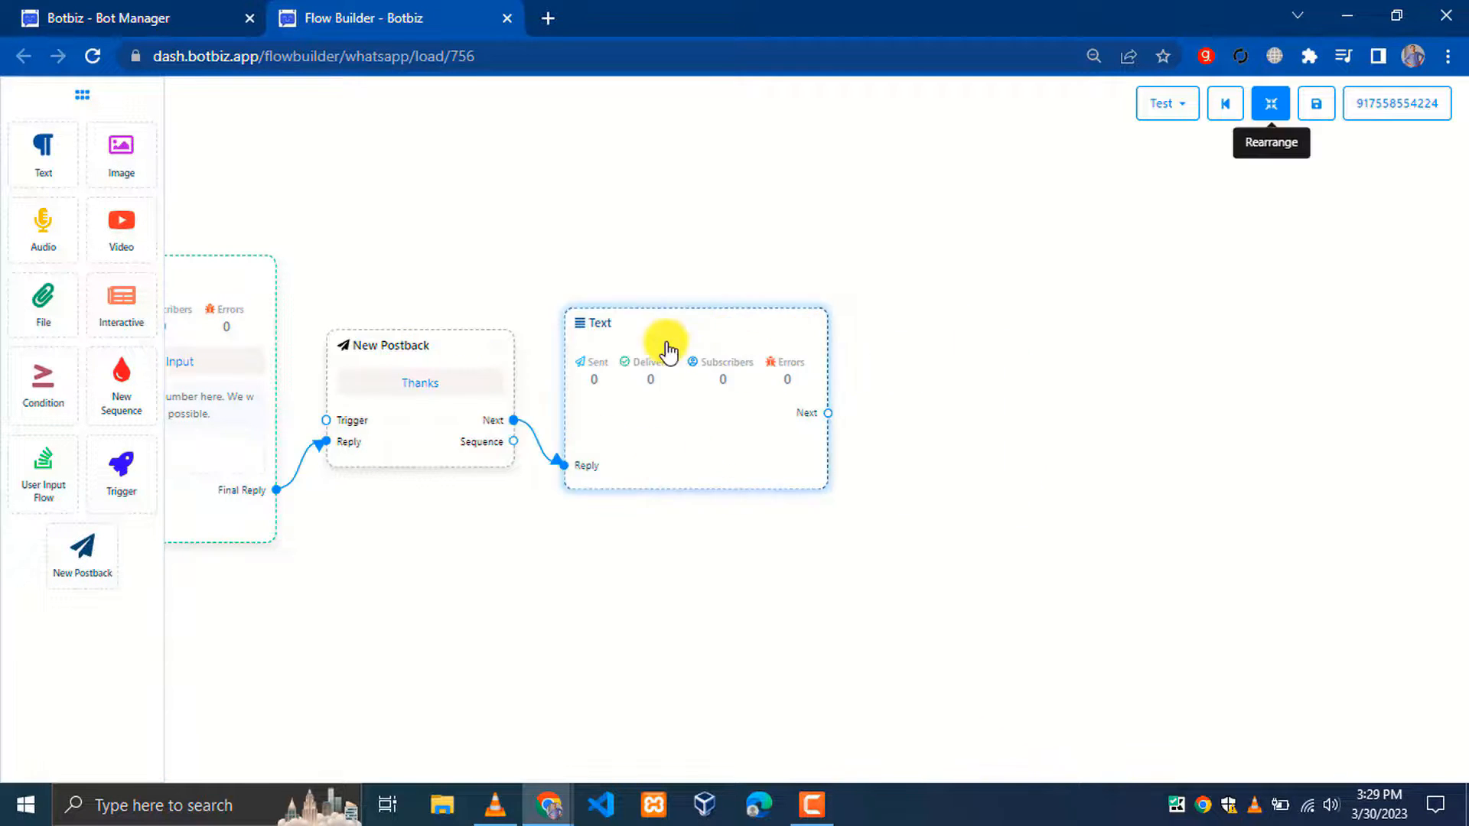
{"action": "double_click", "coordinate": [666, 343]}
{"action": "left_click", "coordinate": [1249, 239]}
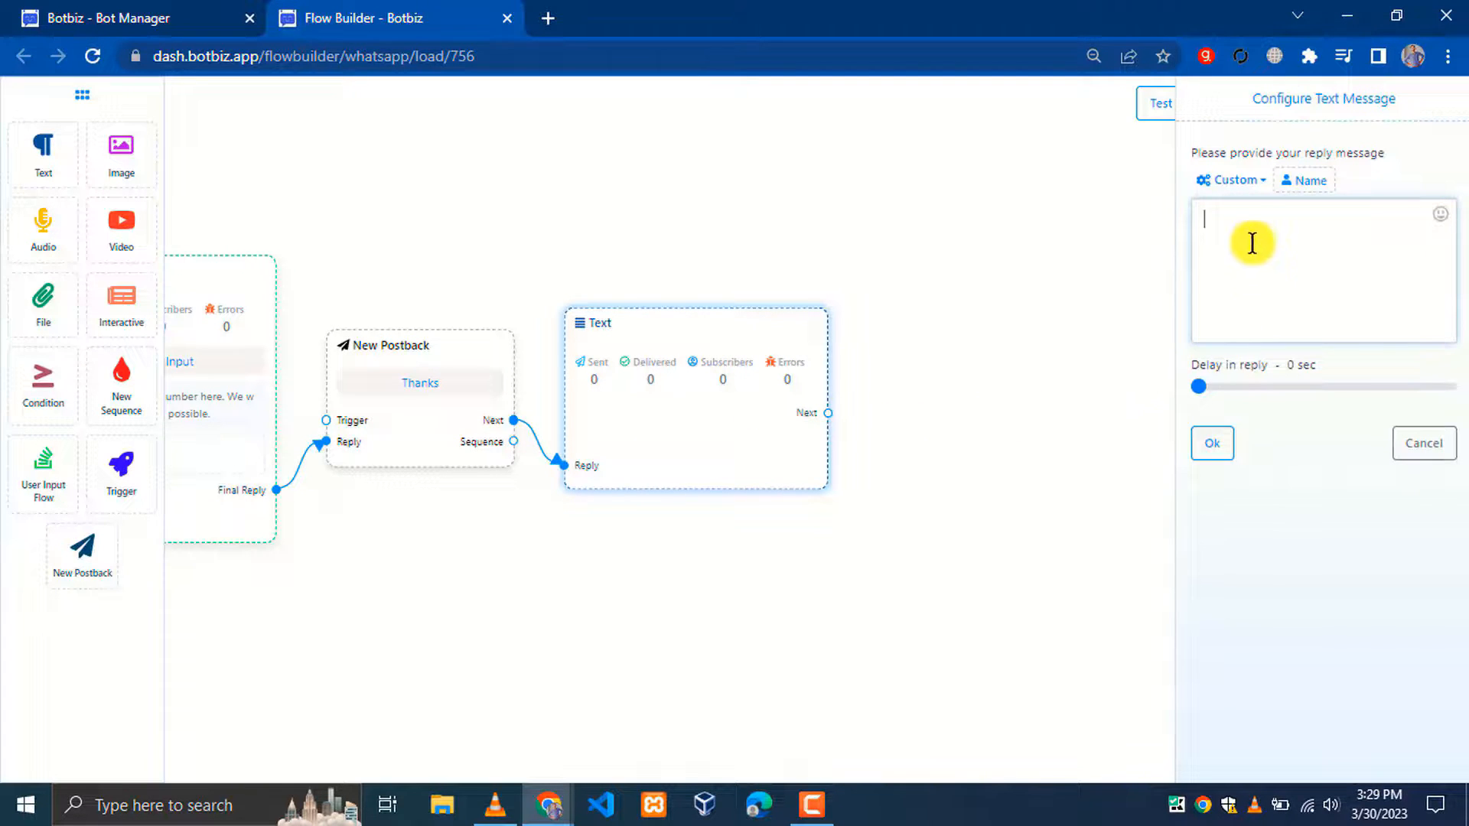
{"action": "type", "text": "Thanks for providin your phone number. We appreciate your interest. See you soon."}
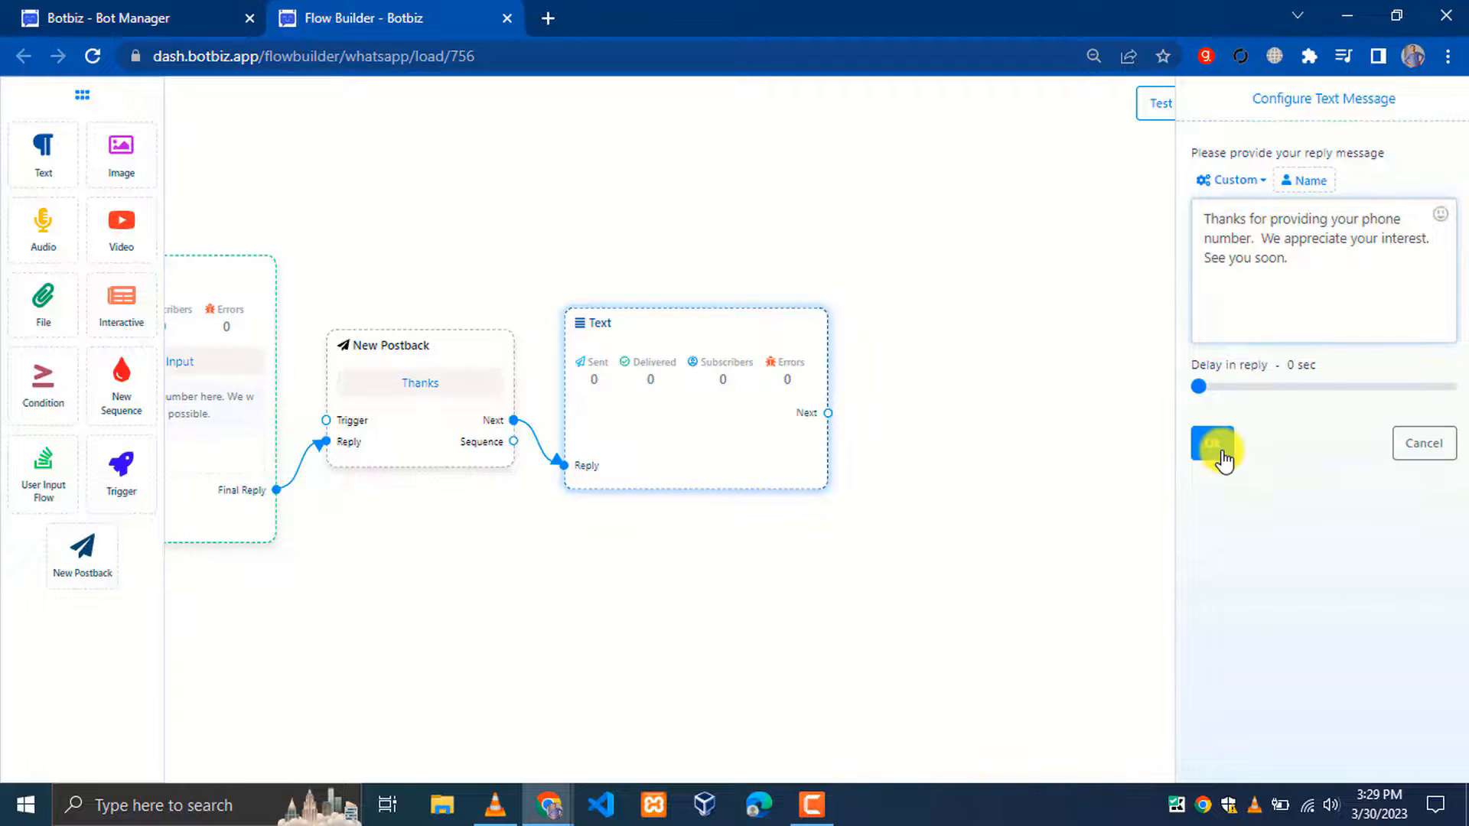
{"action": "left_click", "coordinate": [1215, 447]}
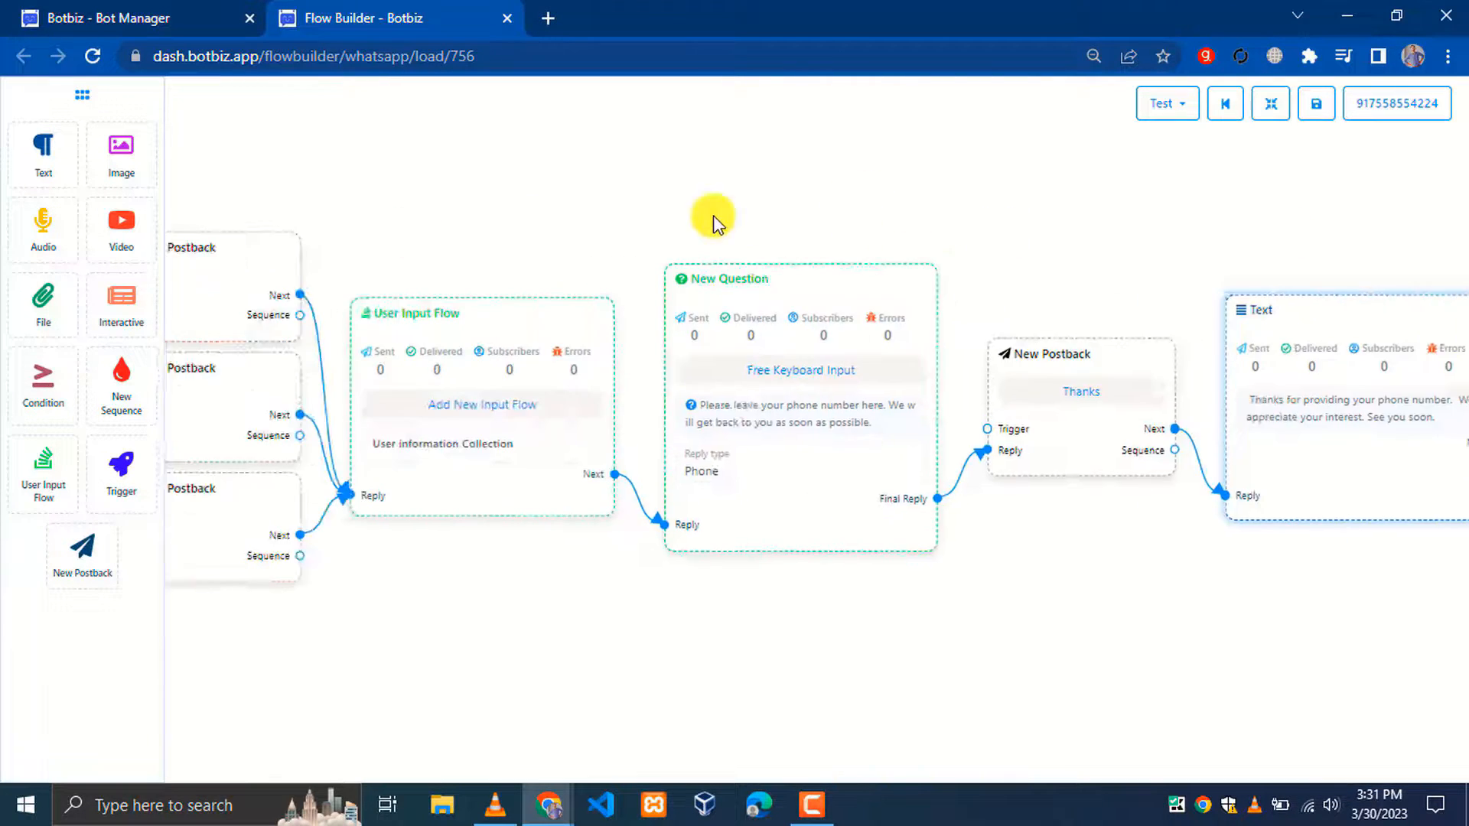
Add a Text step after both the Apartment and Resort postbacks
{"action": "left_click_drag", "start_coordinate": [713, 222], "coordinate": [1290, 234]}
{"action": "left_click_drag", "start_coordinate": [341, 202], "coordinate": [973, 204]}
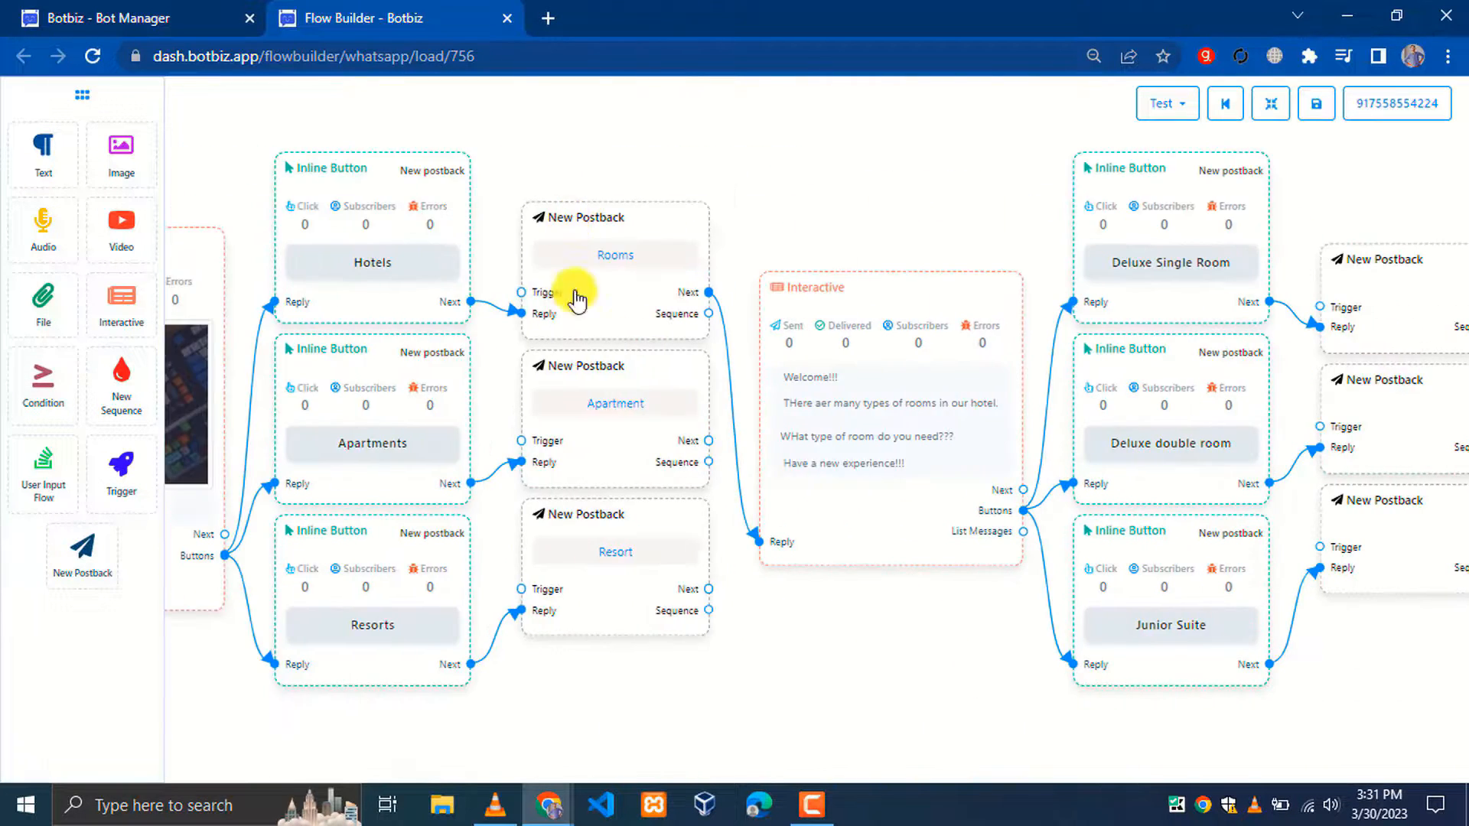
{"action": "left_click_drag", "start_coordinate": [801, 665], "coordinate": [699, 446]}
{"action": "left_click_drag", "start_coordinate": [606, 214], "coordinate": [746, 500]}
{"action": "left_click", "coordinate": [809, 526]}
{"action": "left_click_drag", "start_coordinate": [605, 363], "coordinate": [478, 593]}
{"action": "left_click", "coordinate": [543, 615]}
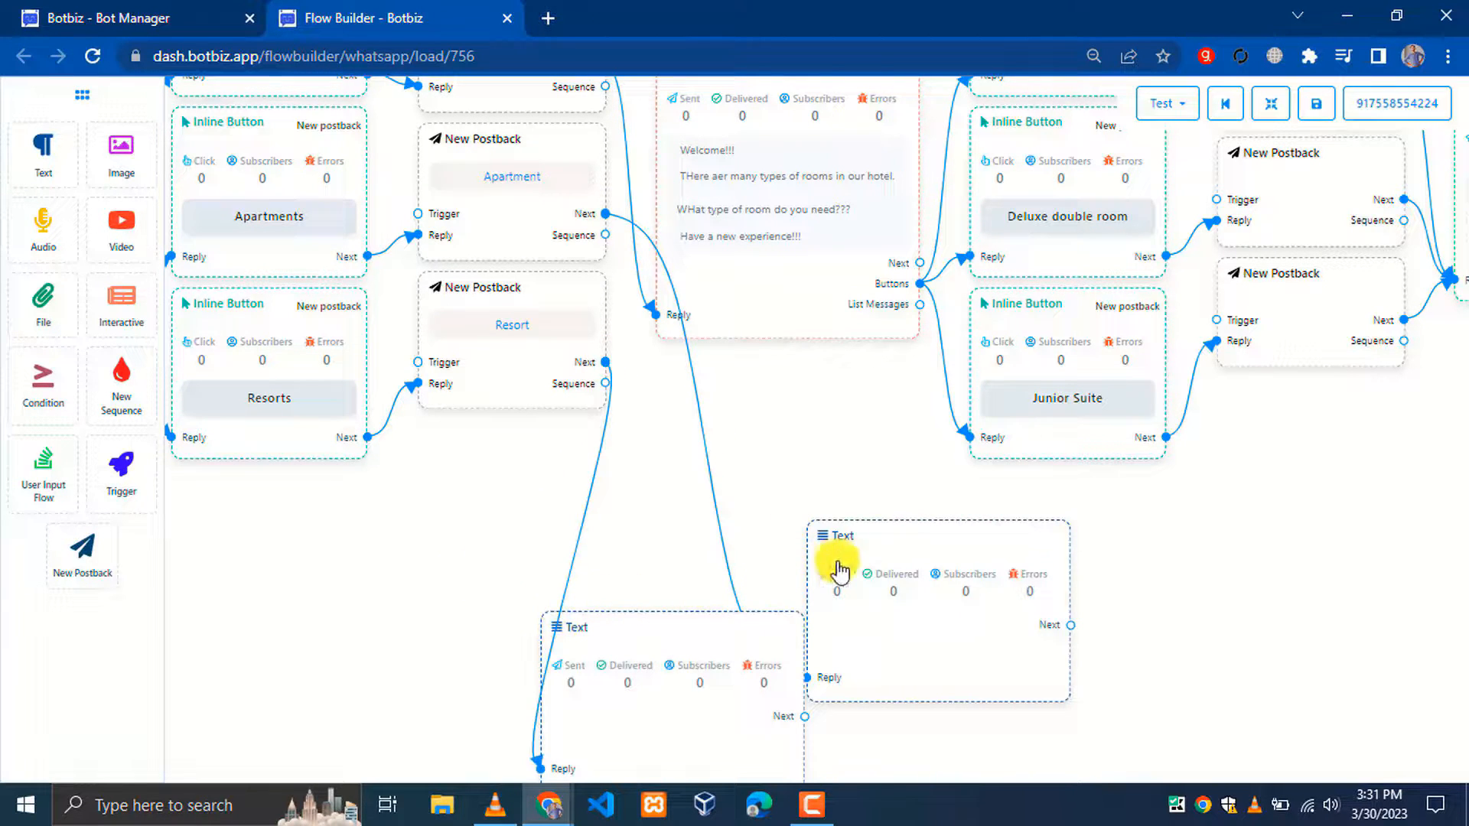
Fill both new Text steps with the apology that all apartments are booked
{"action": "left_click_drag", "start_coordinate": [851, 541], "coordinate": [708, 394]}
{"action": "double_click", "coordinate": [733, 394]}
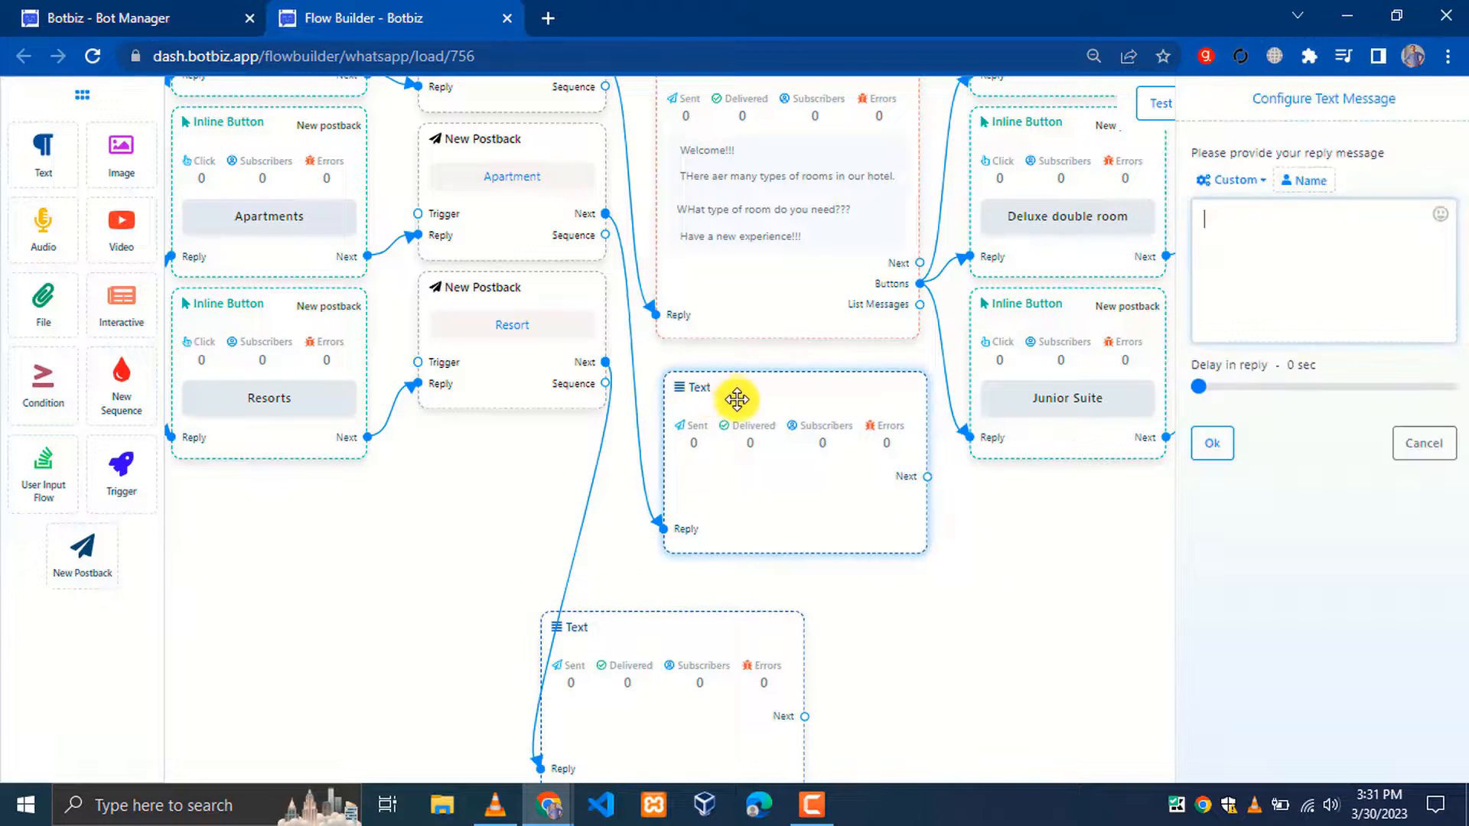
{"action": "type", "text": "Sorry , we have no apartment at this moments. All Apartments are booked. We appreciate your interest . Please re-visit our site tomorrow. Thanks!!!"}
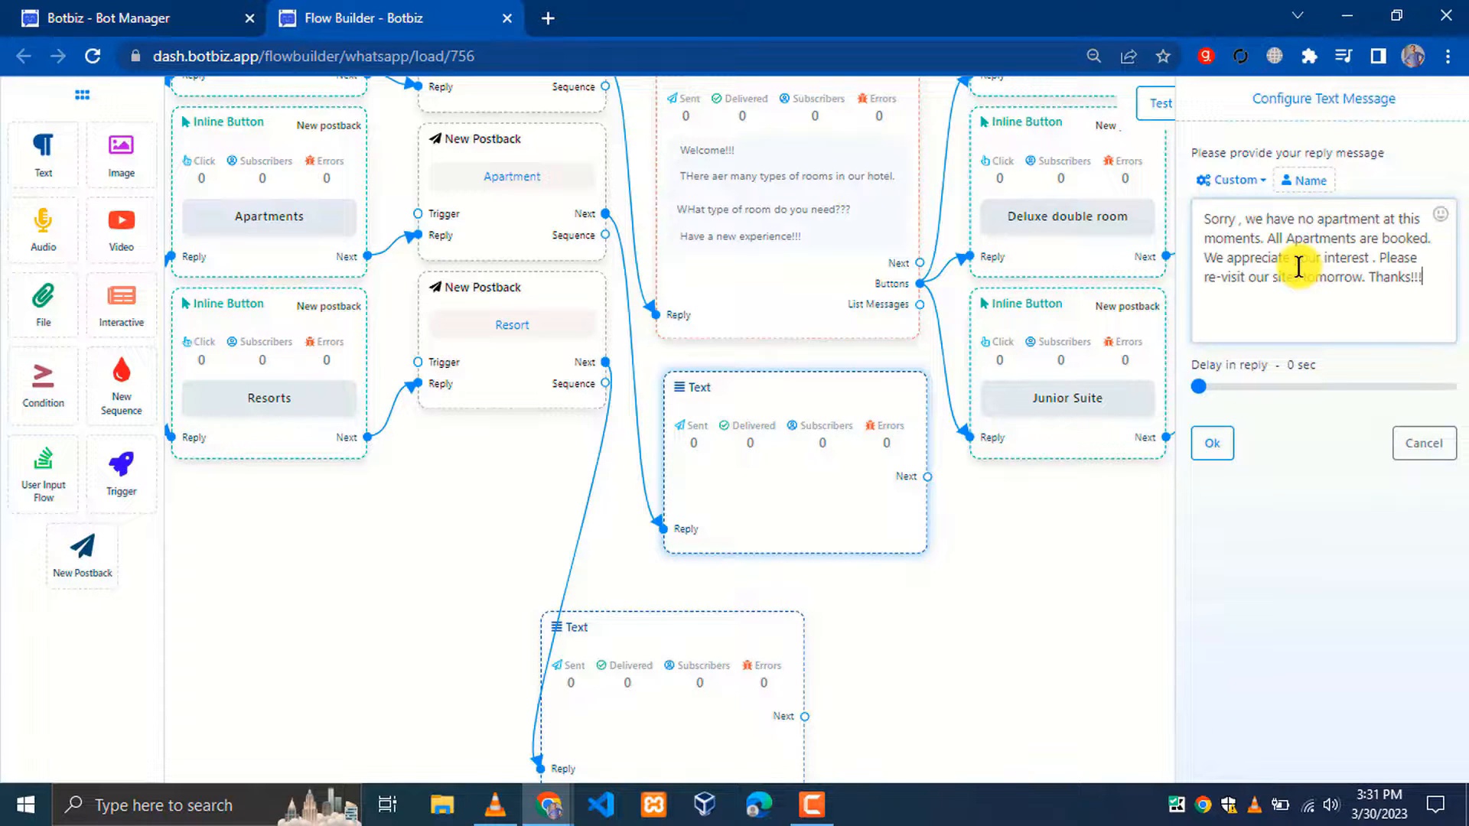
{"action": "left_click", "coordinate": [1212, 444]}
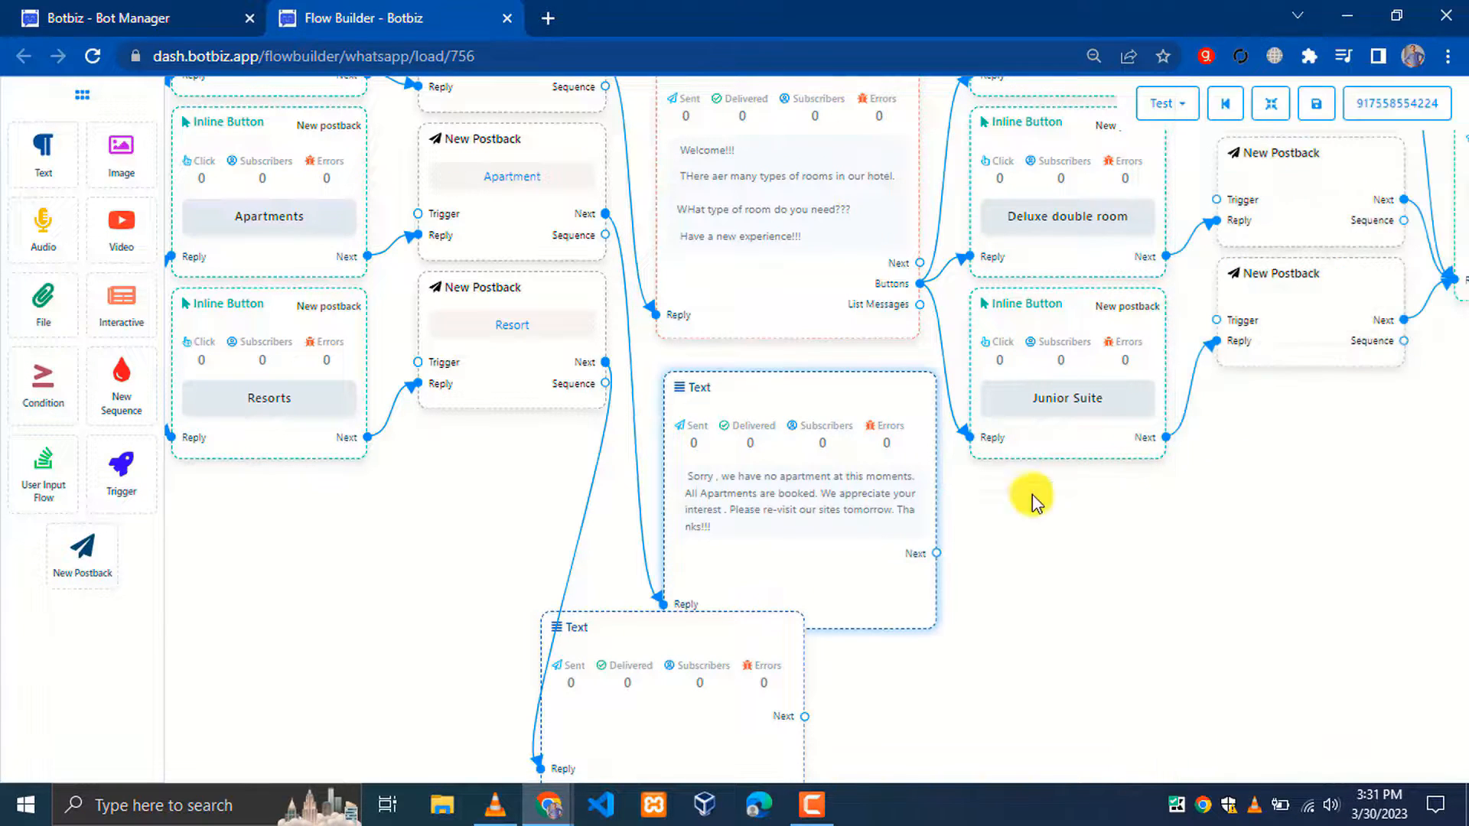
{"action": "double_click", "coordinate": [622, 623]}
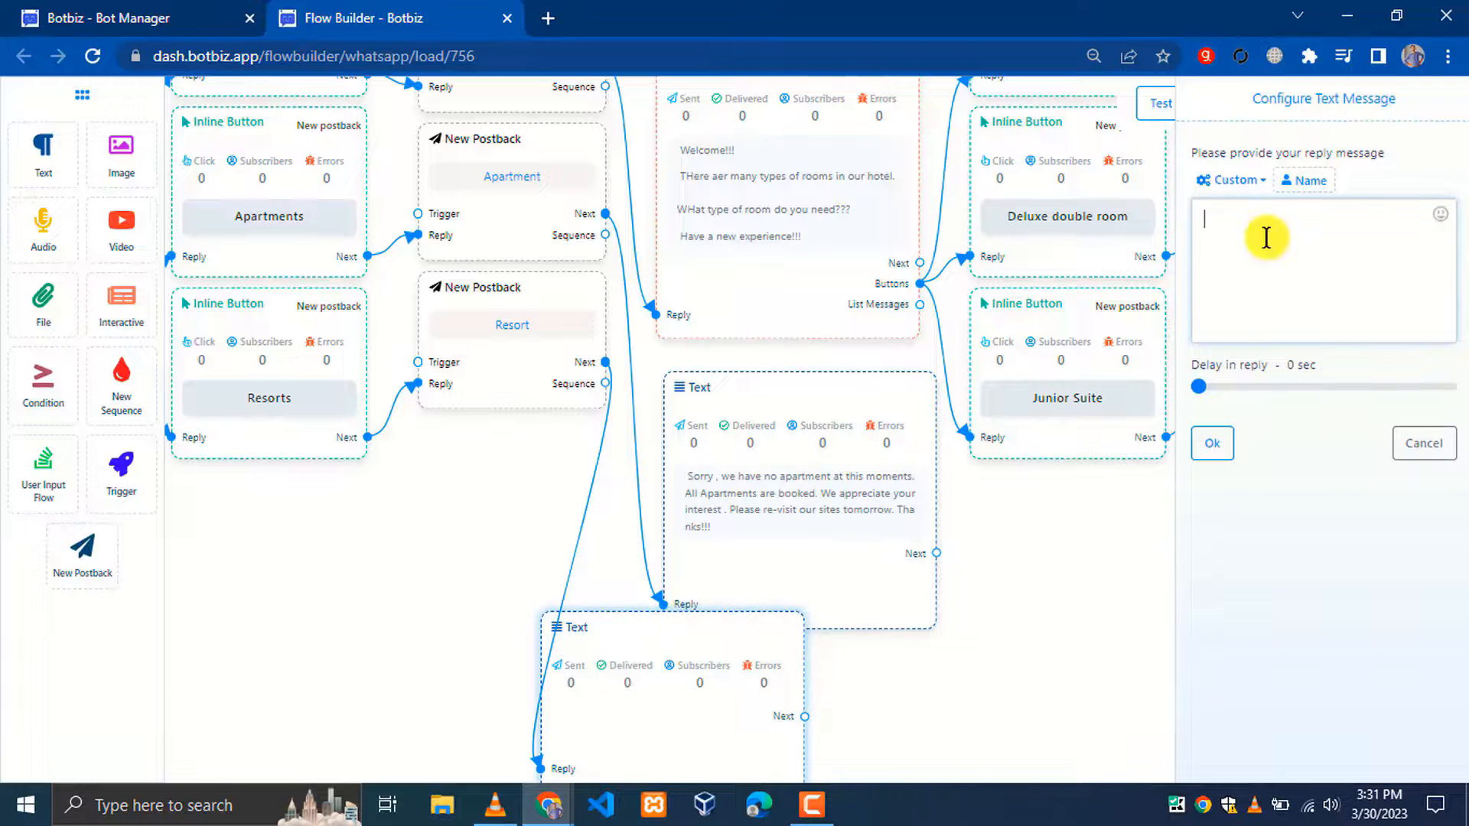
{"action": "type", "text": "Sorry , we have no apartment at this moments. All Apartments are booked. We appreciate your interest . Please re-visit our sites tomorrow. Thanks!!!"}
{"action": "left_click", "coordinate": [1213, 448]}
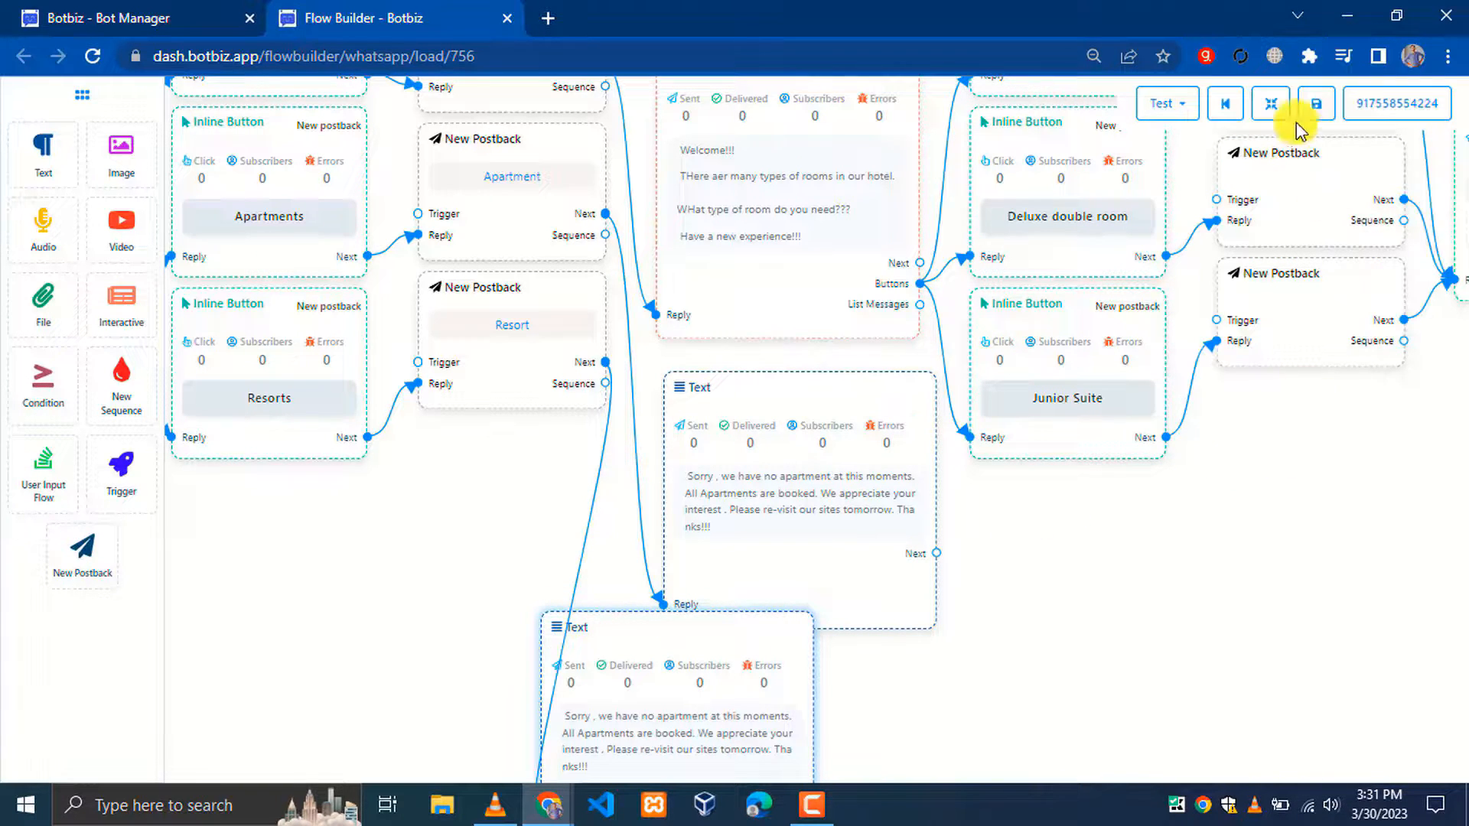
Rearrange the flow layout and save the flow
{"action": "left_click", "coordinate": [1271, 103]}
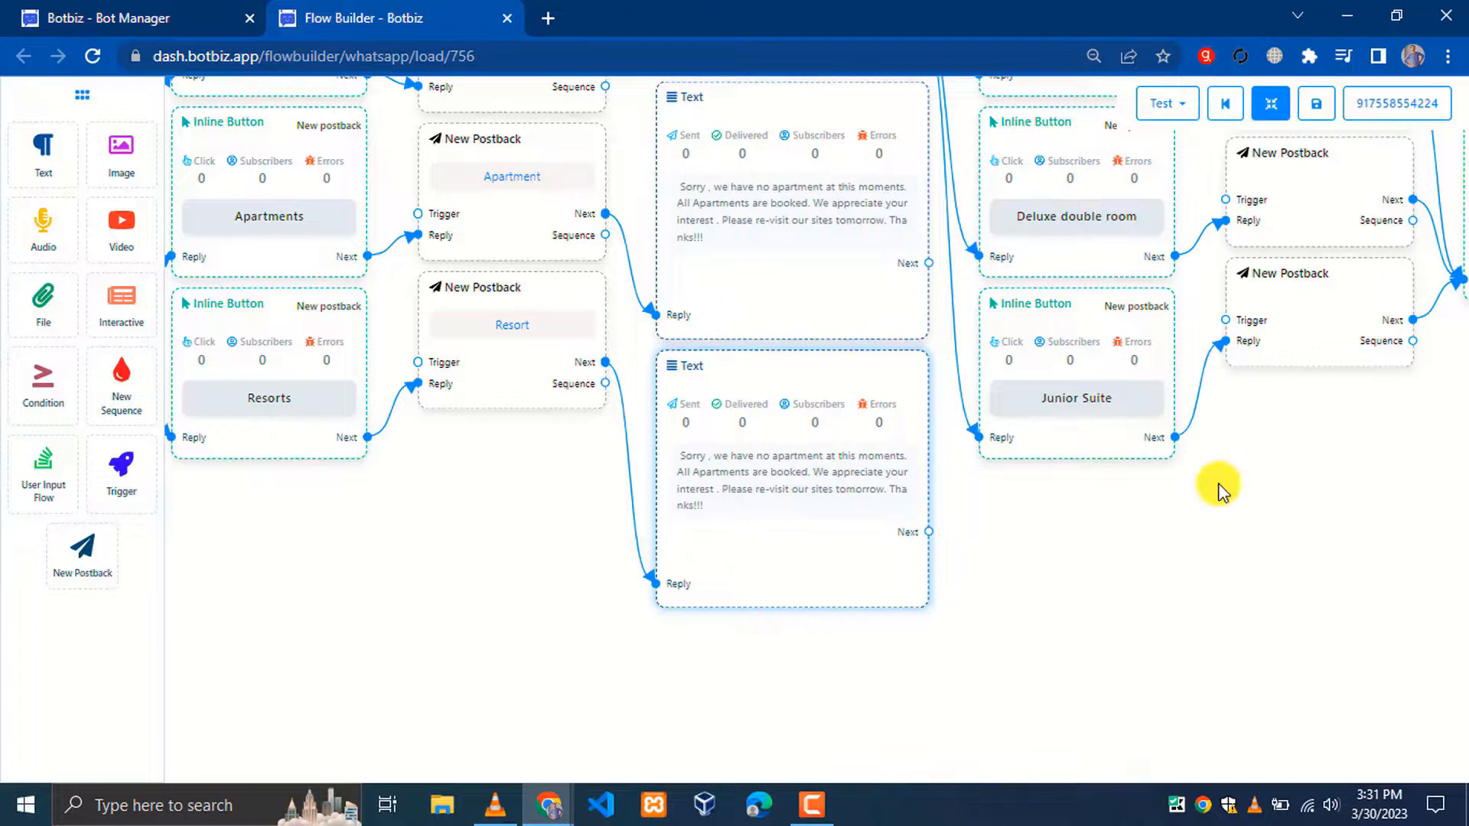
{"action": "scroll", "coordinate": [1216, 459], "scroll_direction": "up", "scroll_amount": 3}
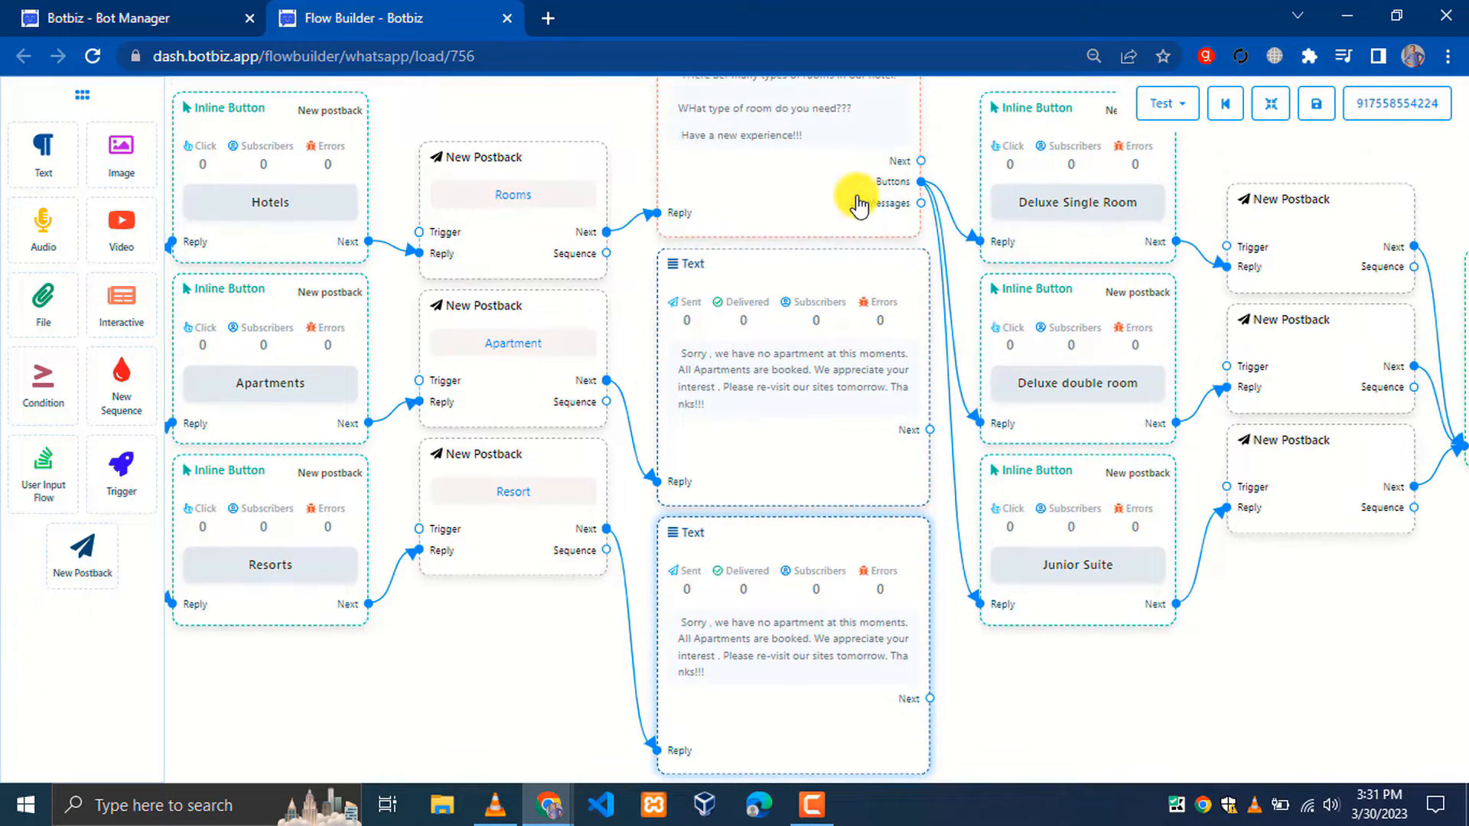
{"action": "left_click", "coordinate": [1273, 105]}
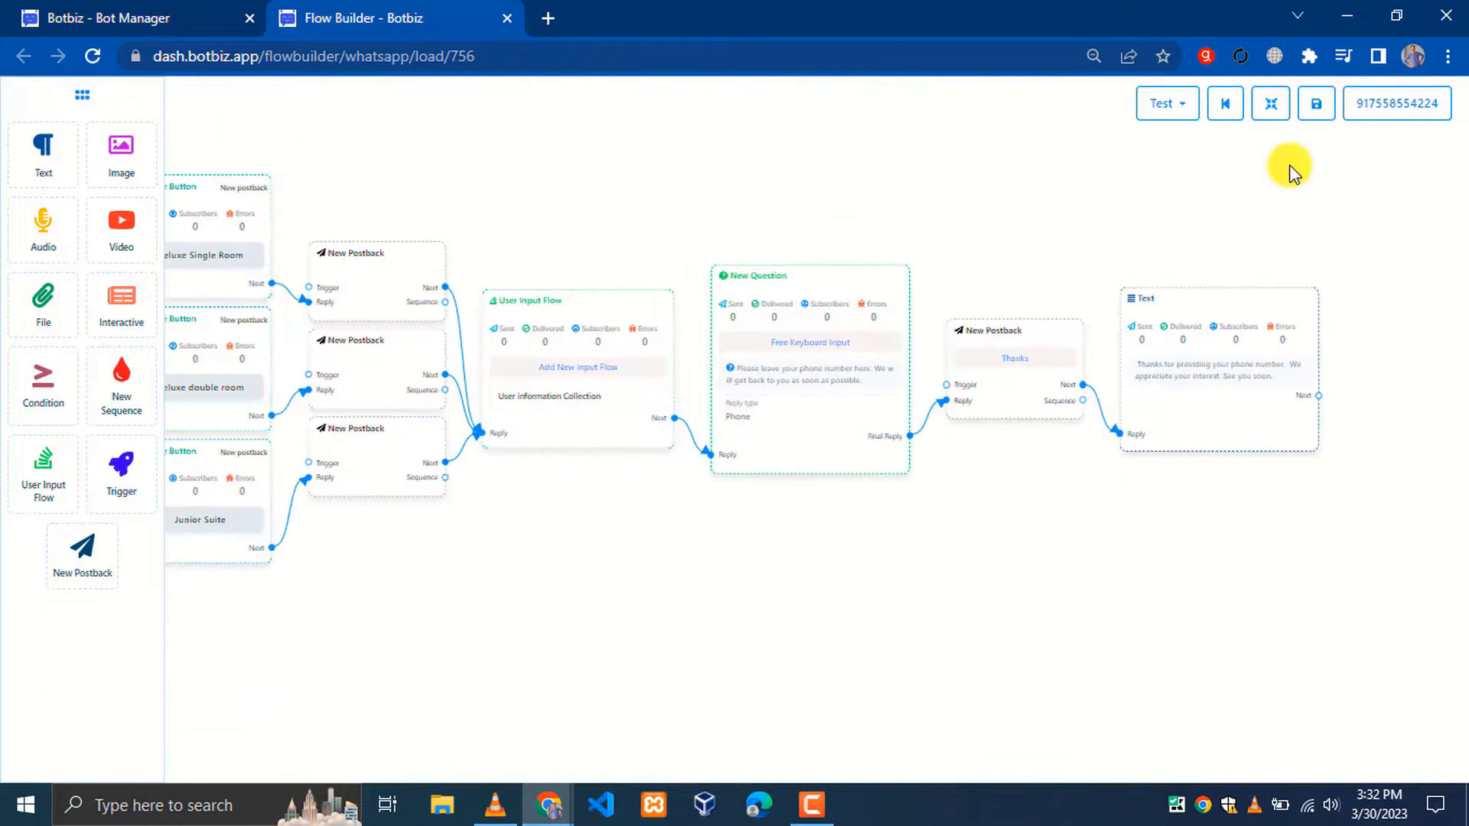
{"action": "left_click", "coordinate": [1315, 103]}
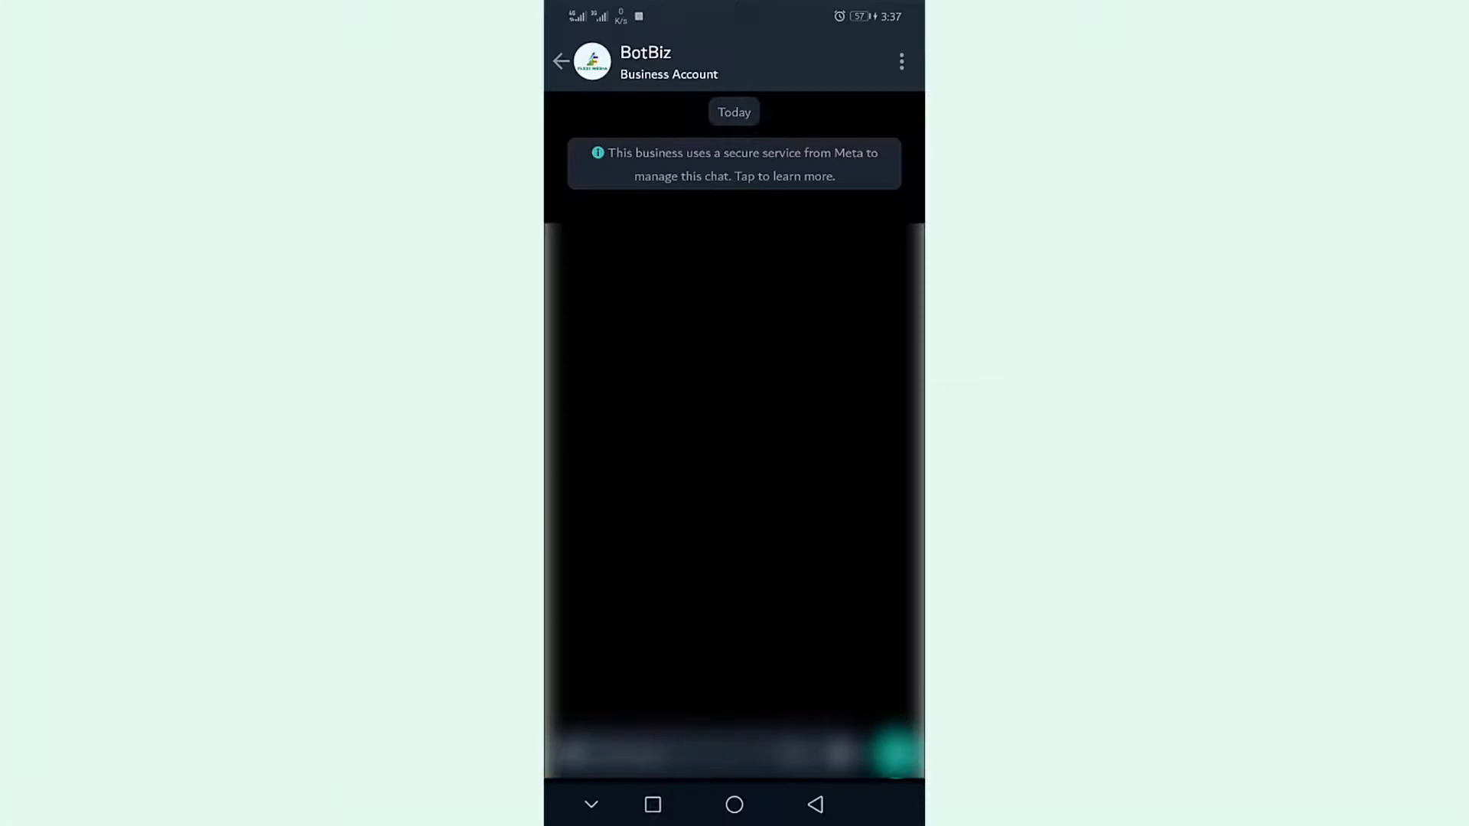
Send 'Hi' to the bot, then choose Hotels and Deluxe Single Room
{"action": "left_click", "coordinate": [673, 748]}
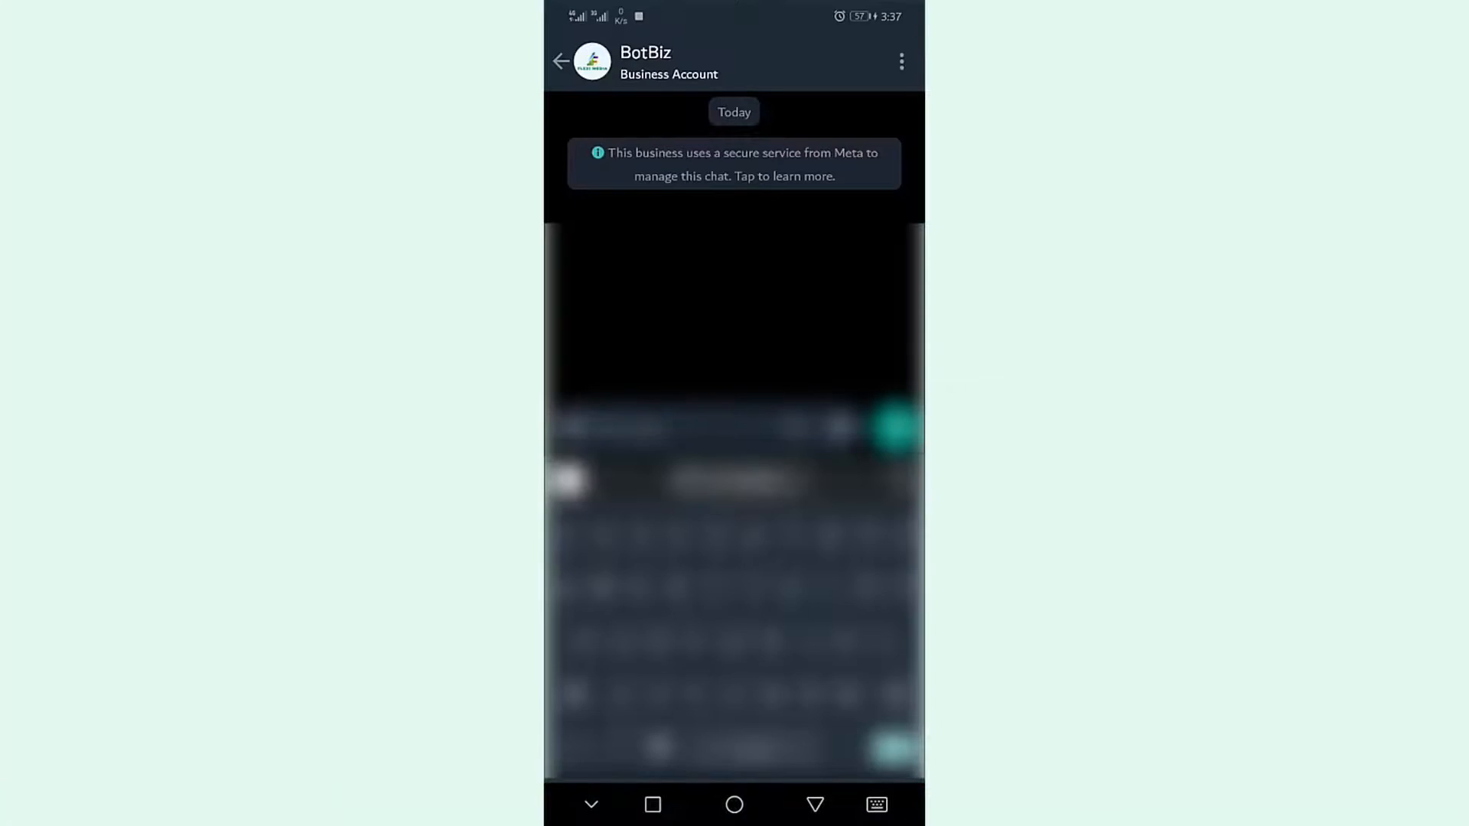
{"action": "type", "text": "Hi"}
{"action": "left_click", "coordinate": [895, 427]}
{"action": "left_click", "coordinate": [816, 805]}
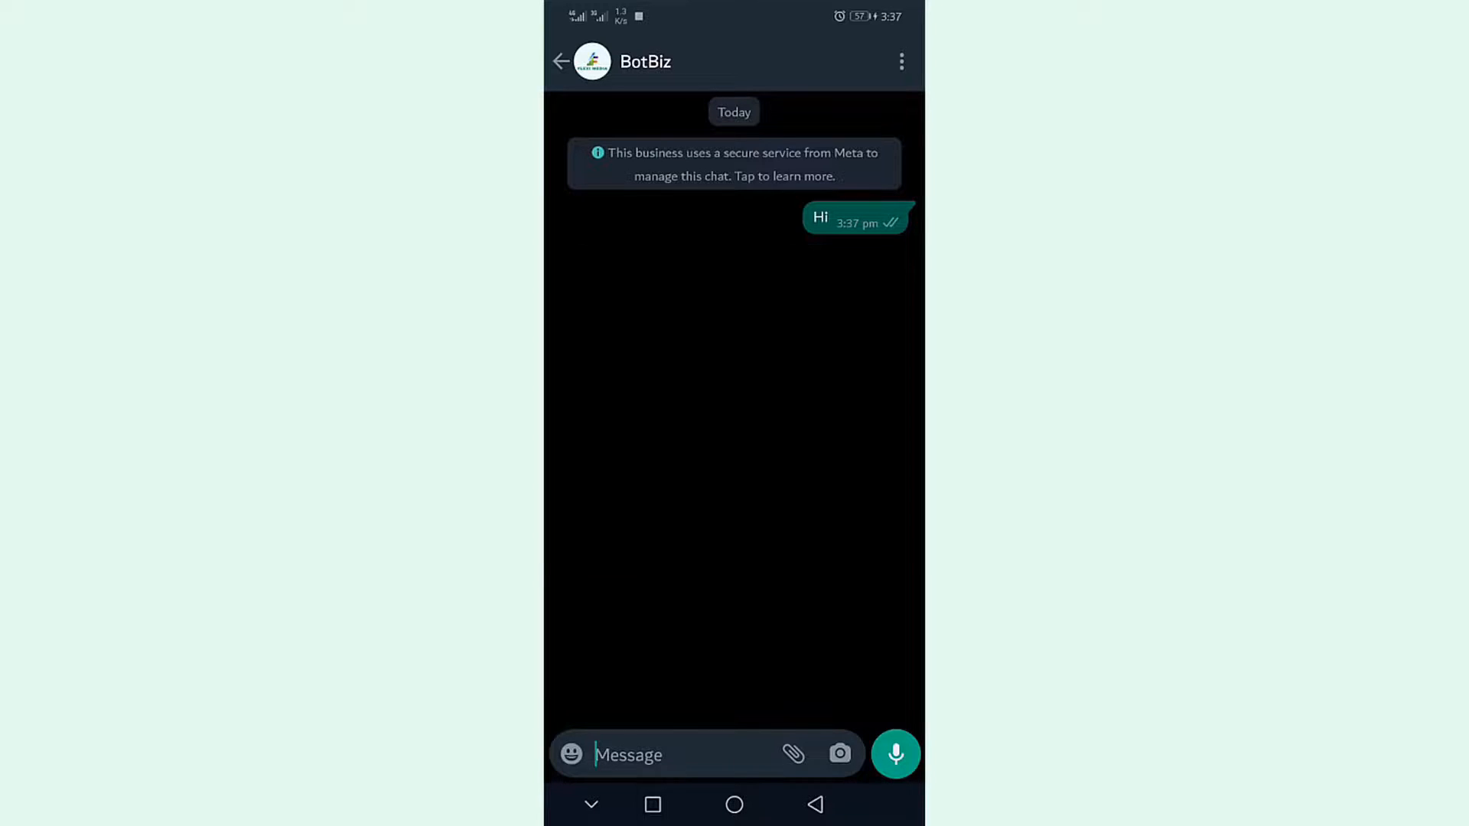
{"action": "left_click", "coordinate": [793, 479]}
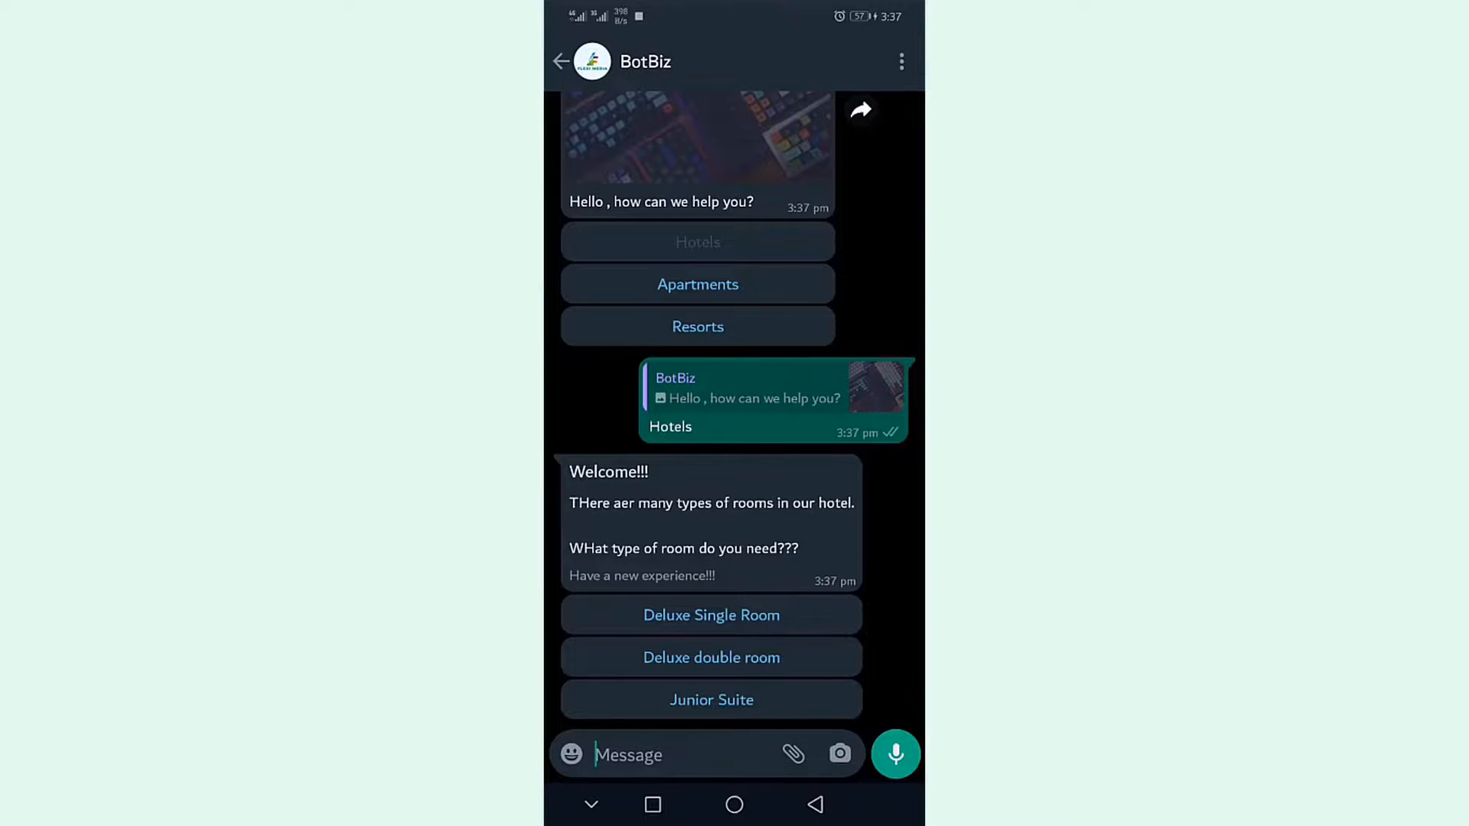
{"action": "left_click", "coordinate": [711, 612]}
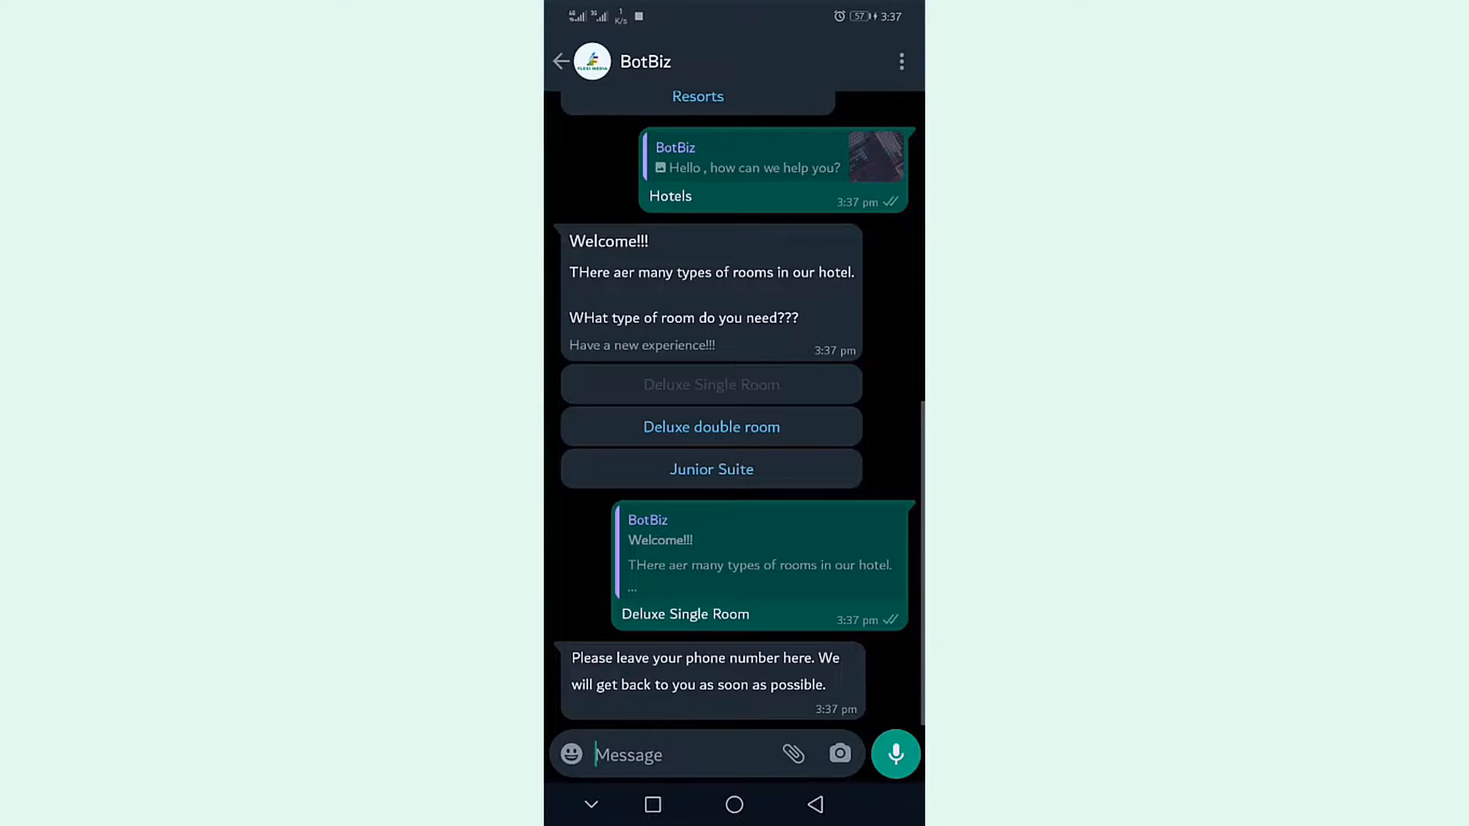
Send a test phone number to the bot as the reply
{"action": "left_click", "coordinate": [704, 754]}
{"action": "type", "text": "01234"}
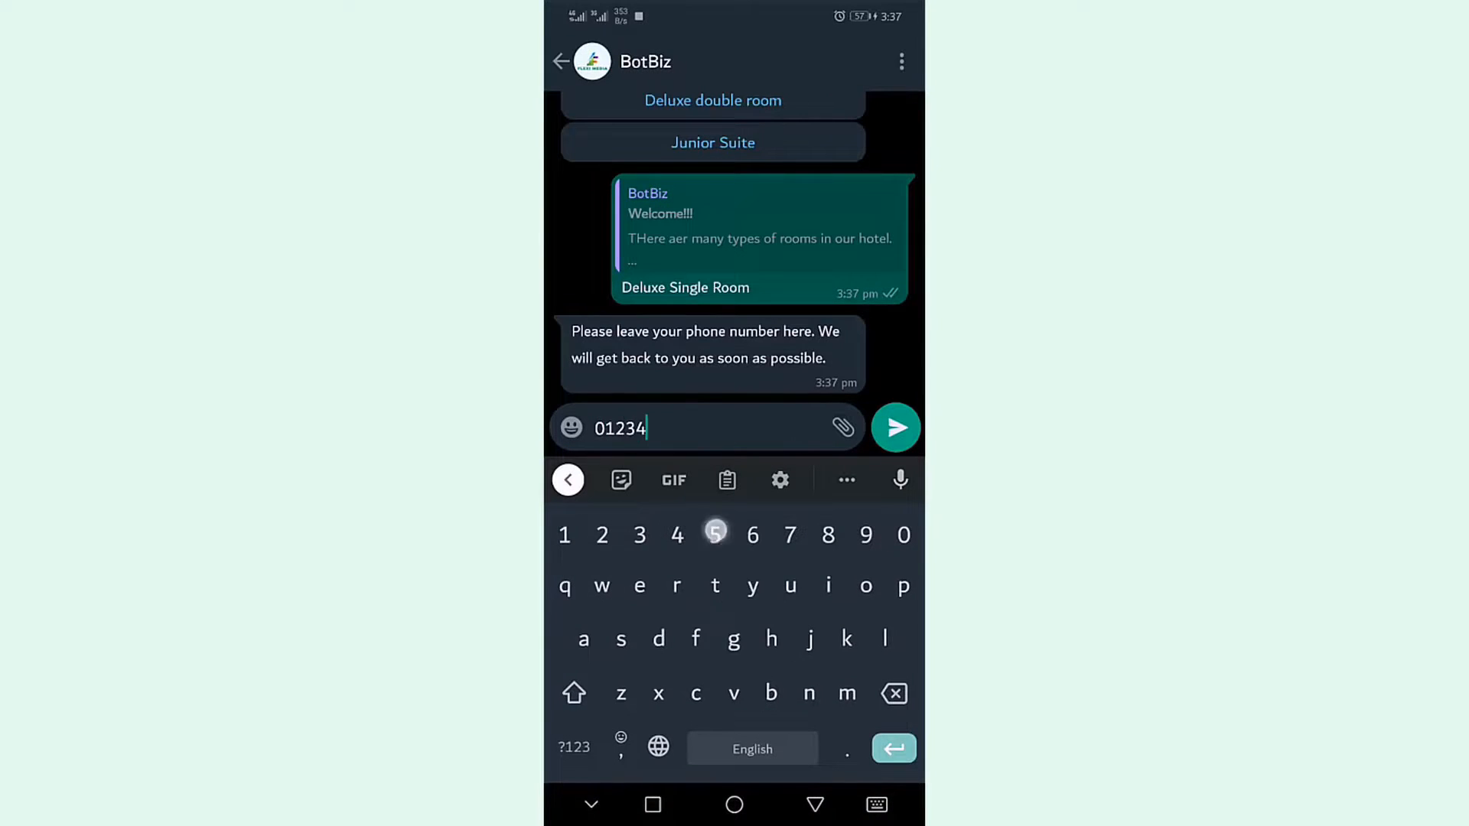
{"action": "type", "text": "56789"}
{"action": "left_click", "coordinate": [815, 804]}
{"action": "left_click", "coordinate": [895, 754]}
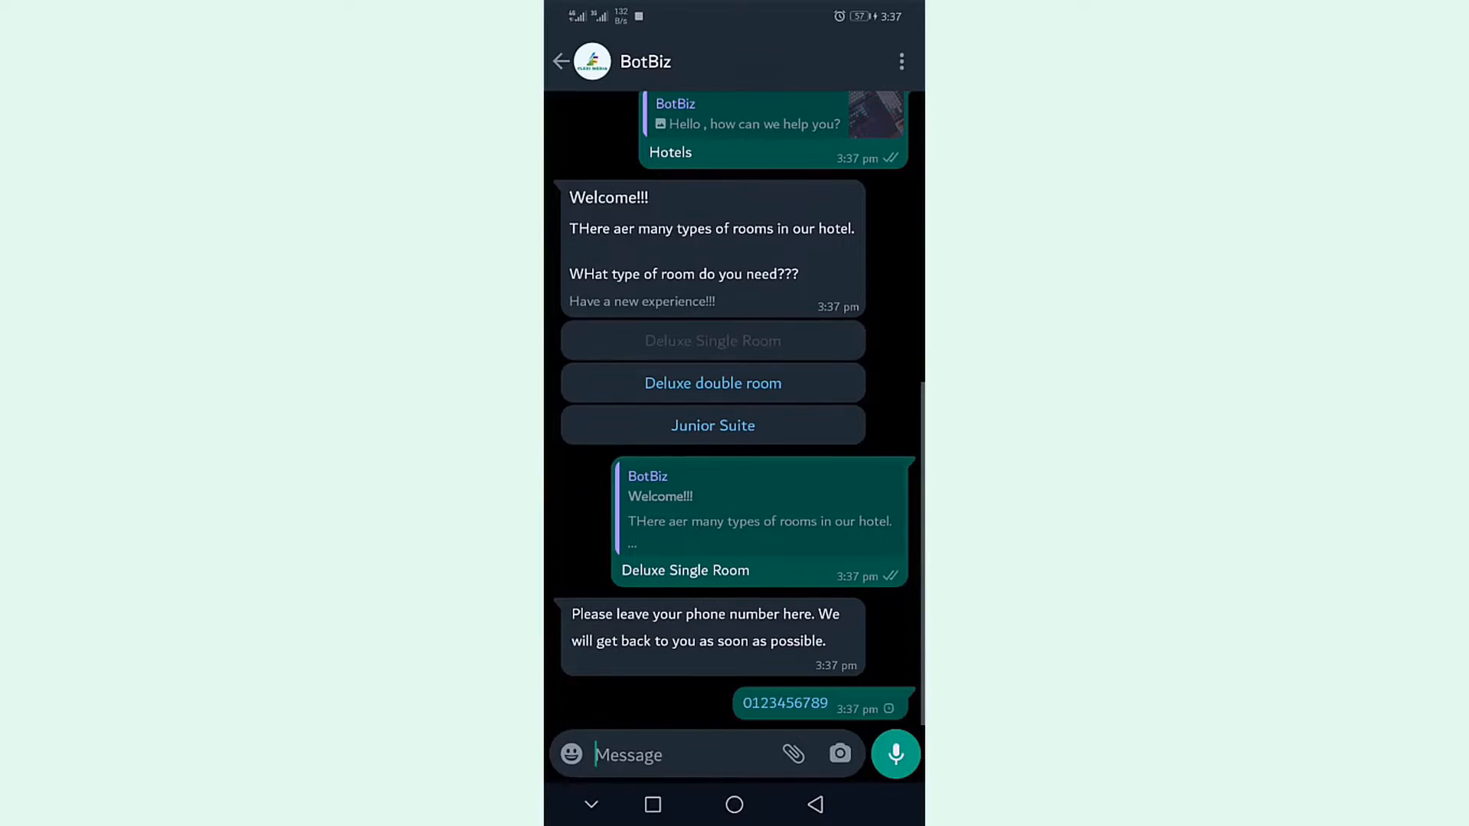